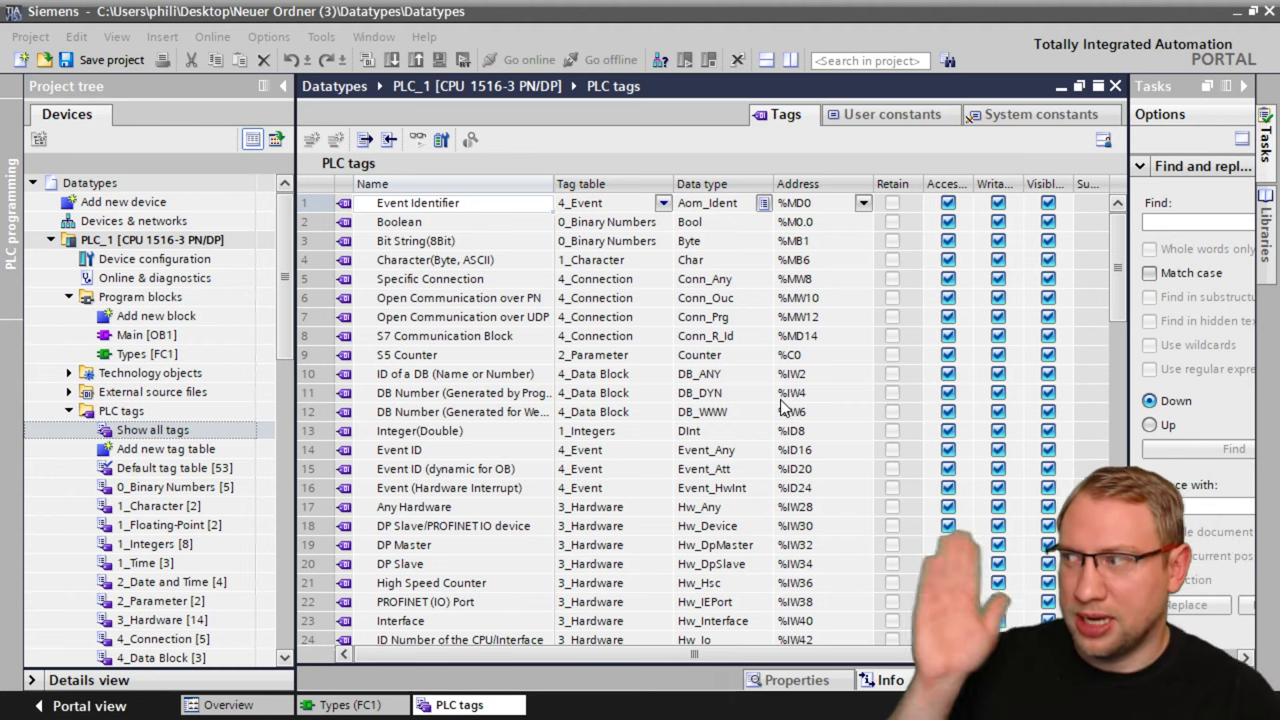
Sort the full PLC tag list by tag table in descending order, starting with Default tag table
click(727, 204)
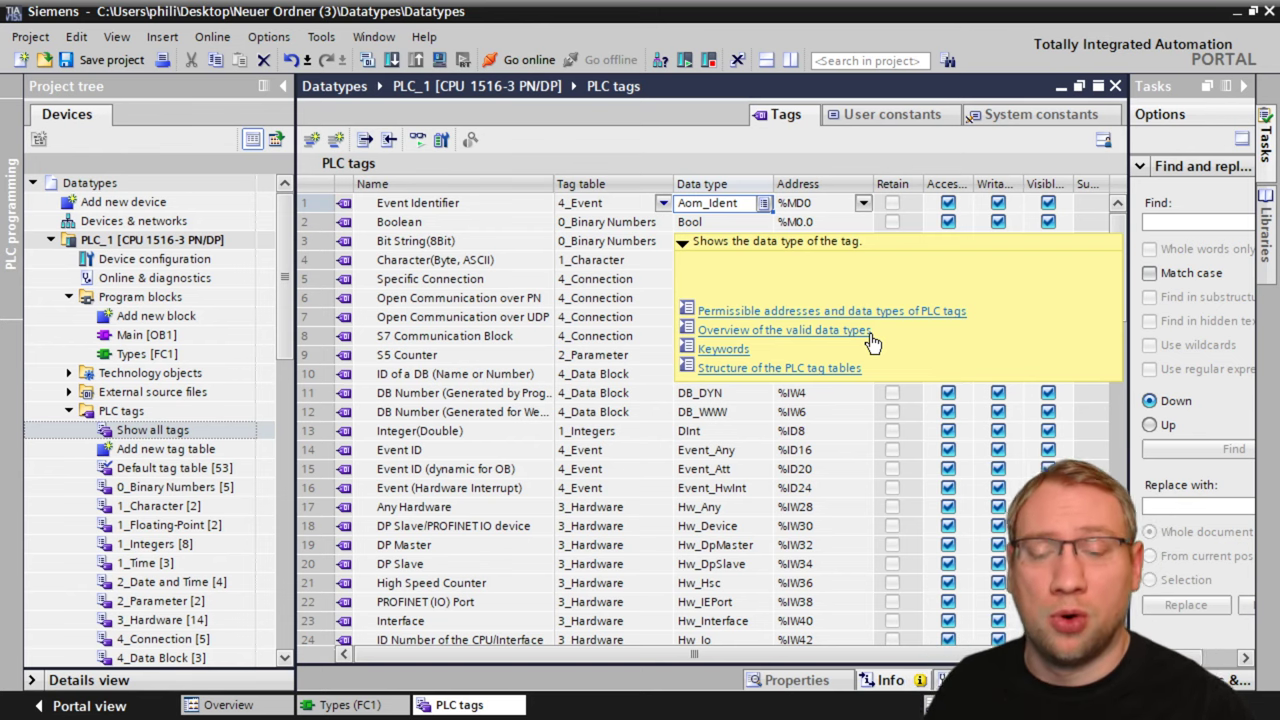
click(705, 451)
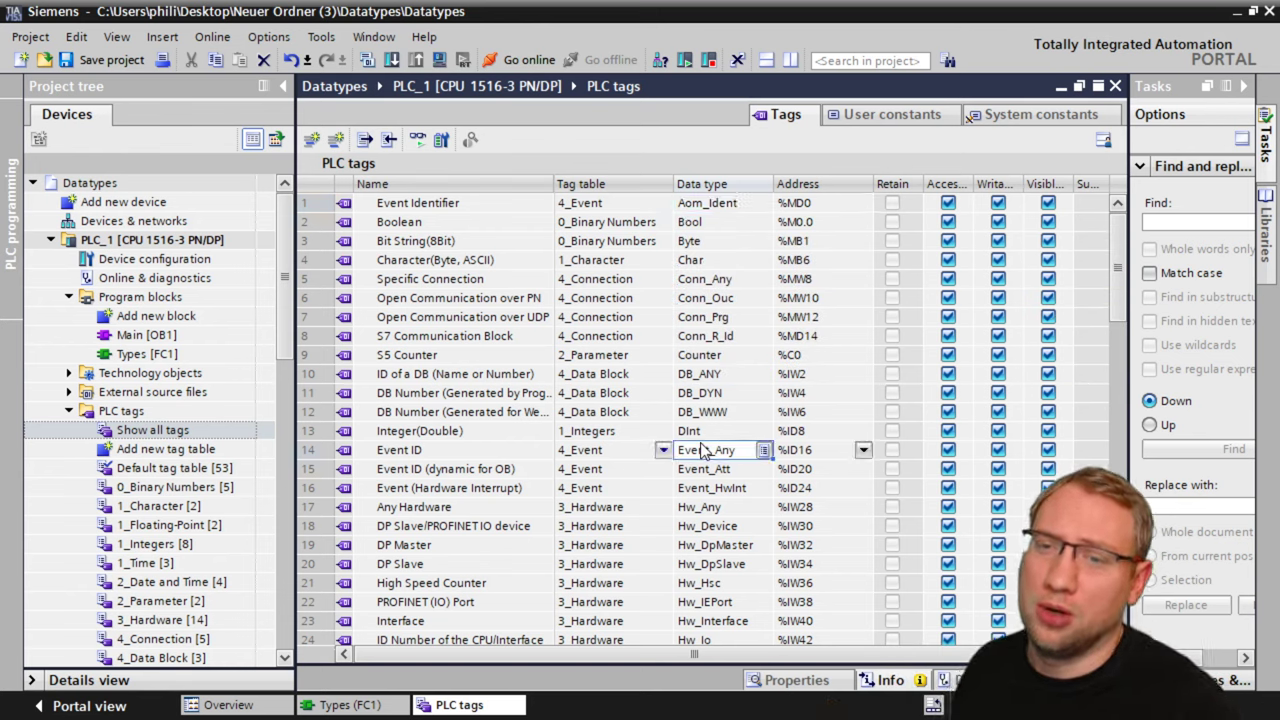
click(625, 184)
click(625, 184)
click(730, 280)
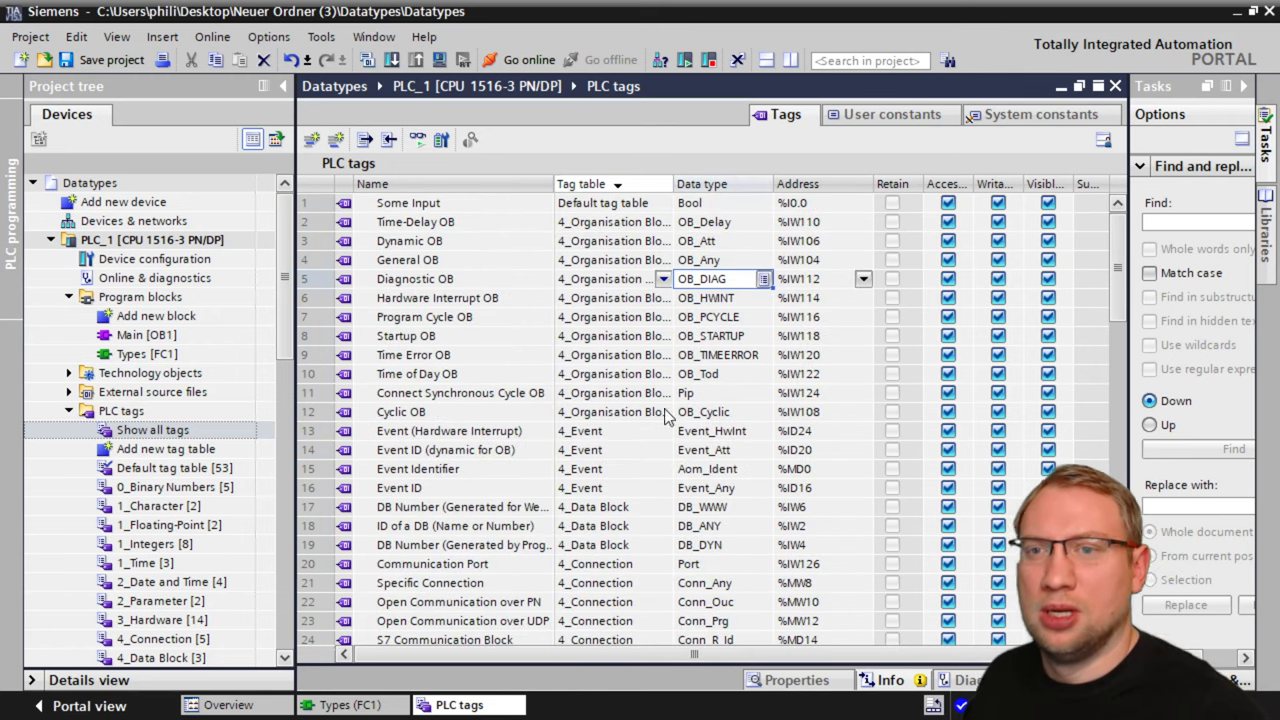
Remove the tag table sorting so the list begins again with Event Identifier at %MD0
click(615, 184)
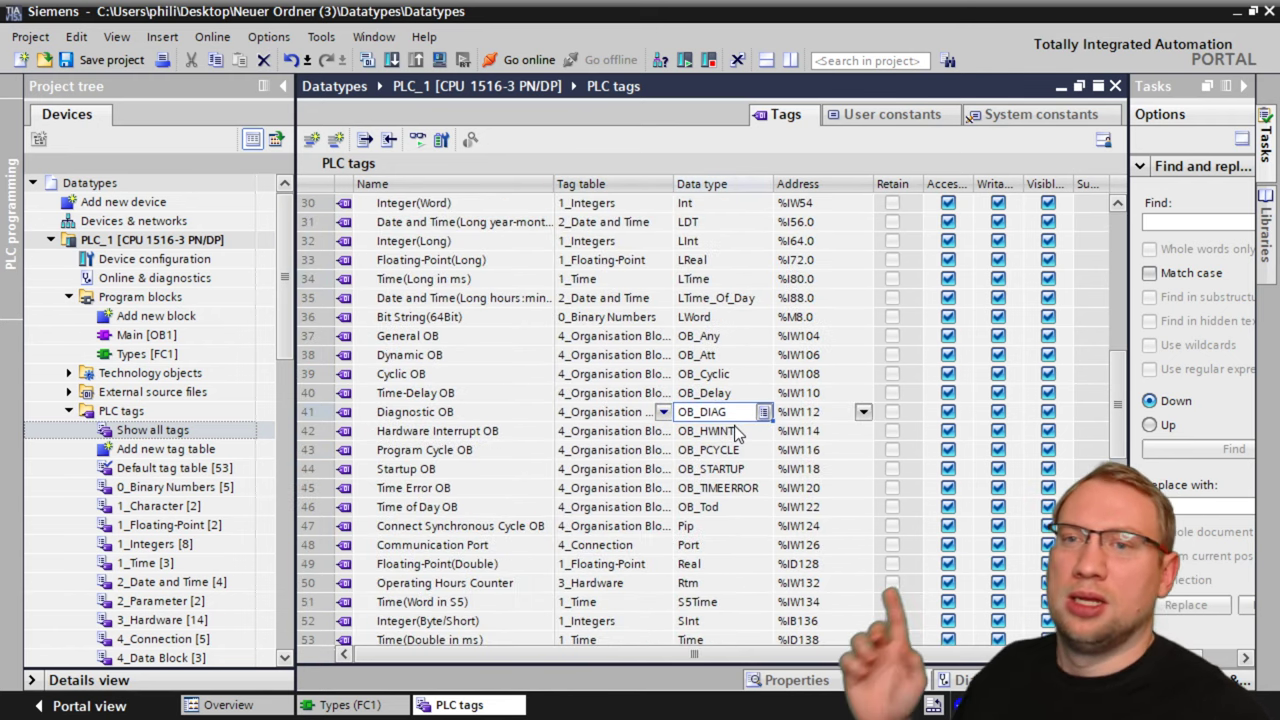
click(140, 430)
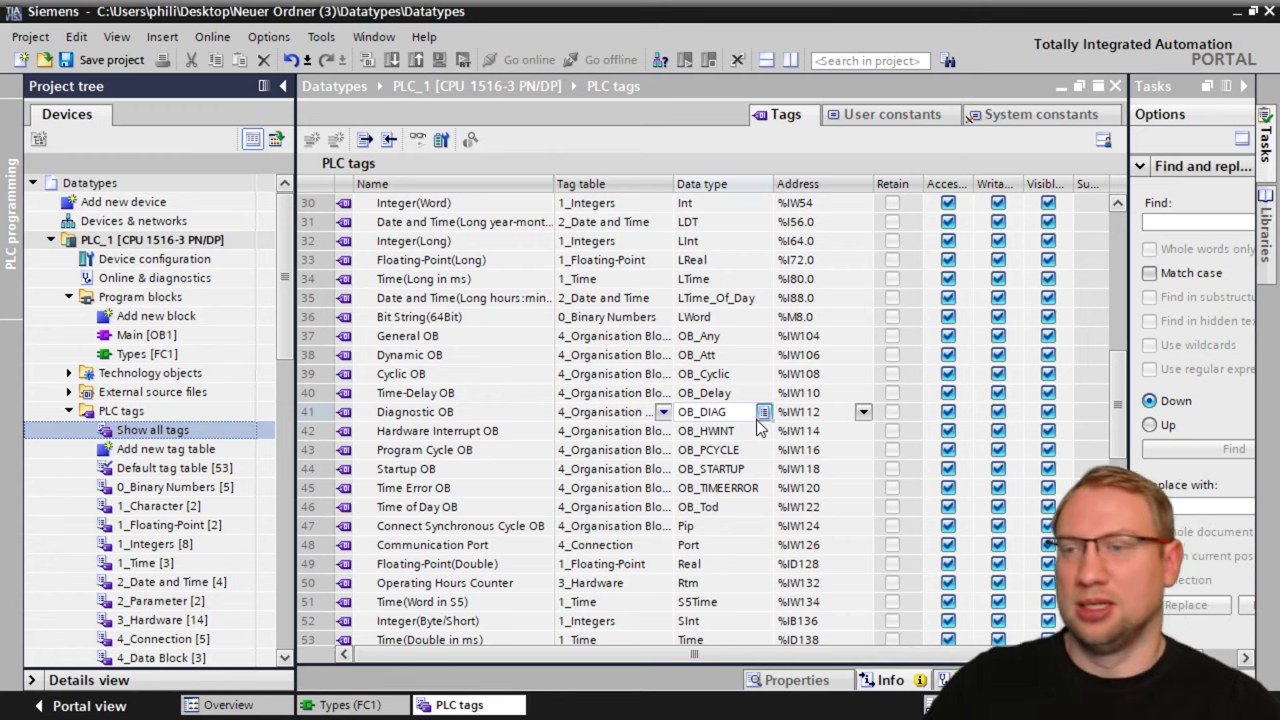
click(666, 280)
scroll(620, 300, up, 10)
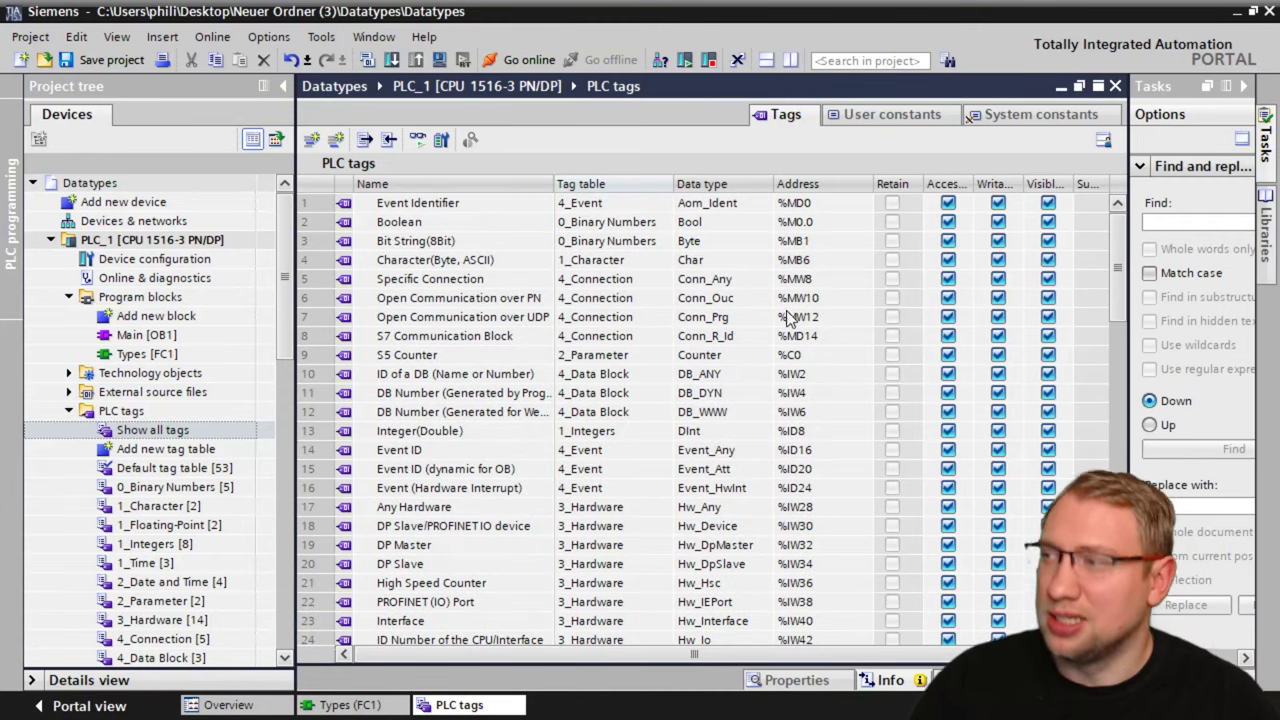
scroll(685, 228, down, 12)
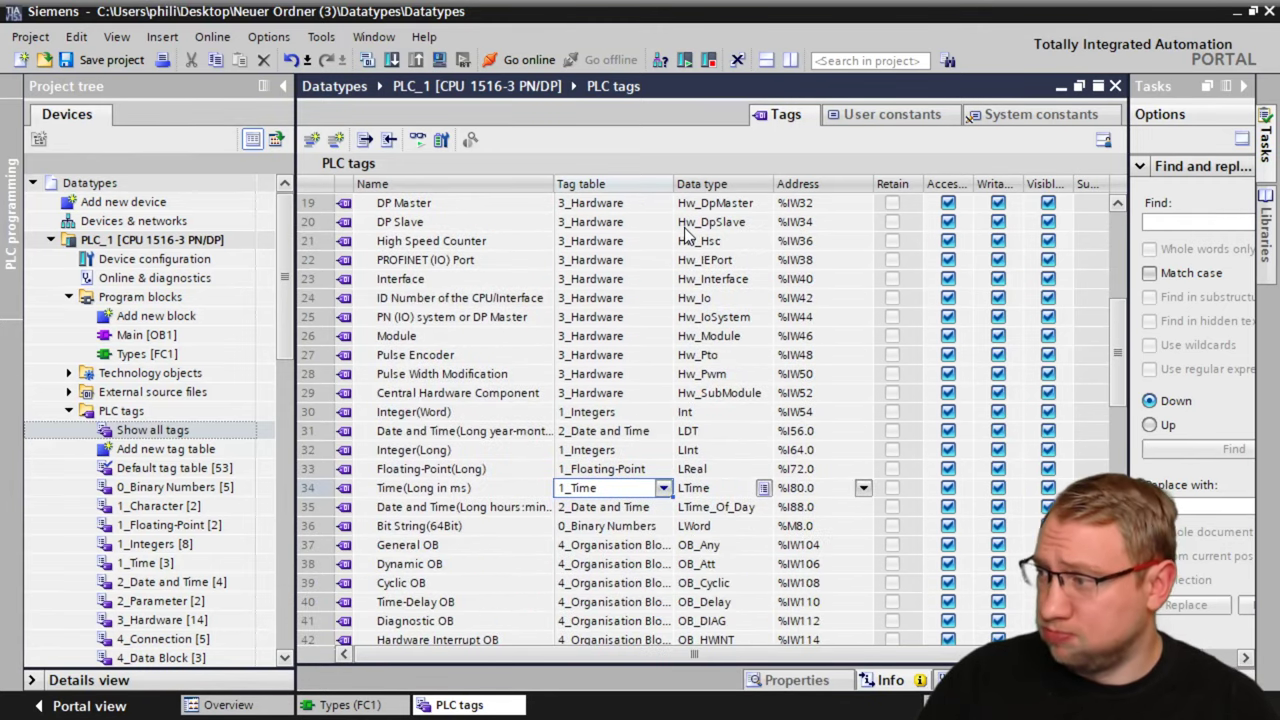
scroll(676, 270, down, 4)
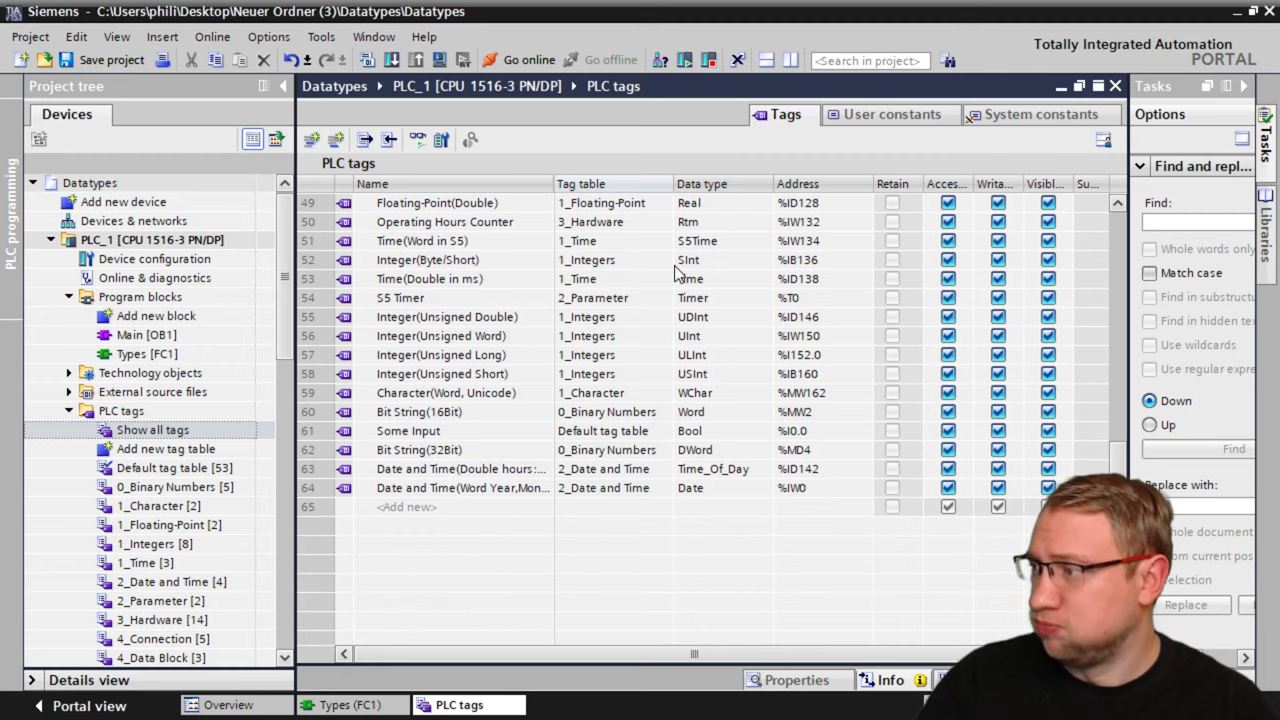
Browse the data type list on the <Add new> row and close it without choosing a type
click(301, 488)
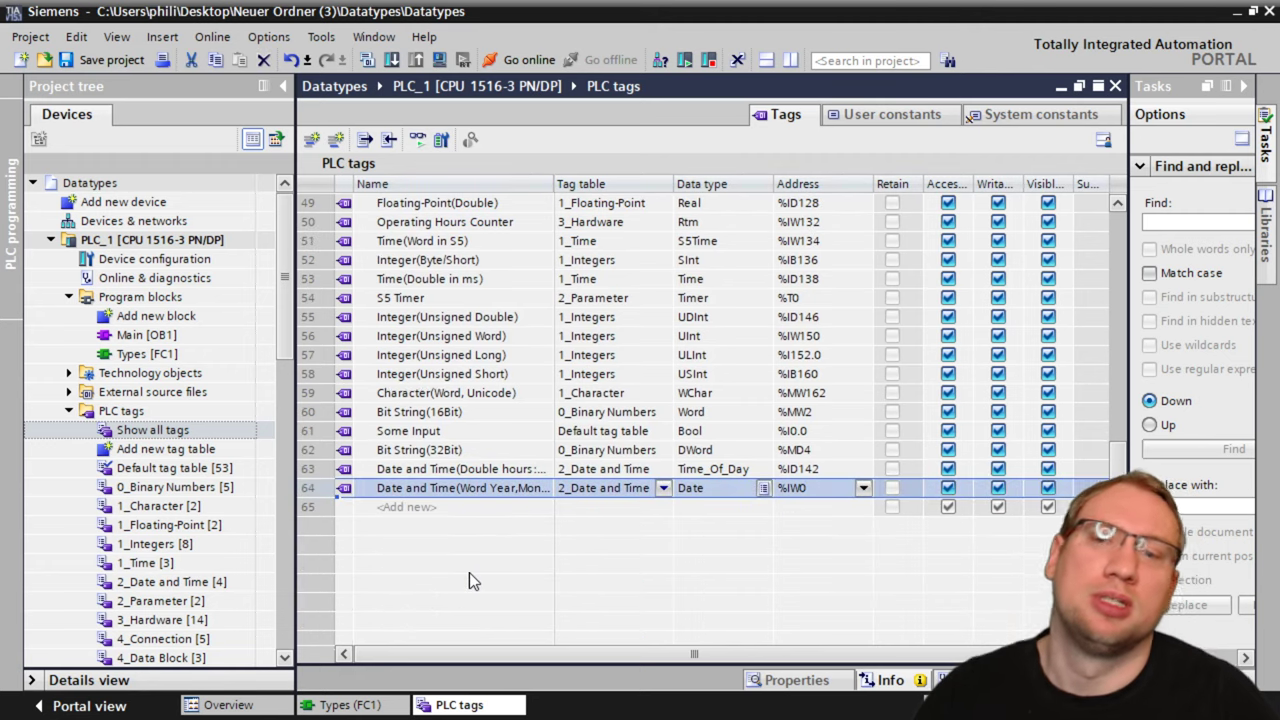
click(732, 508)
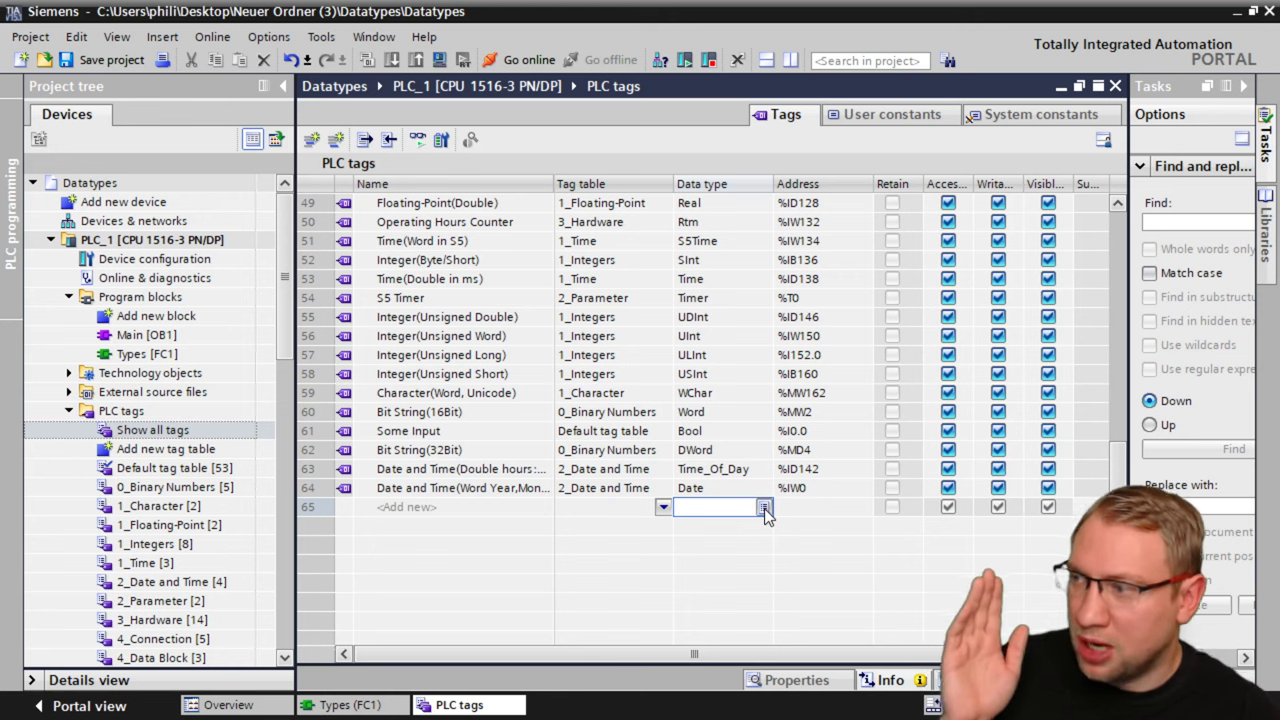
click(764, 508)
scroll(768, 563, down, 5)
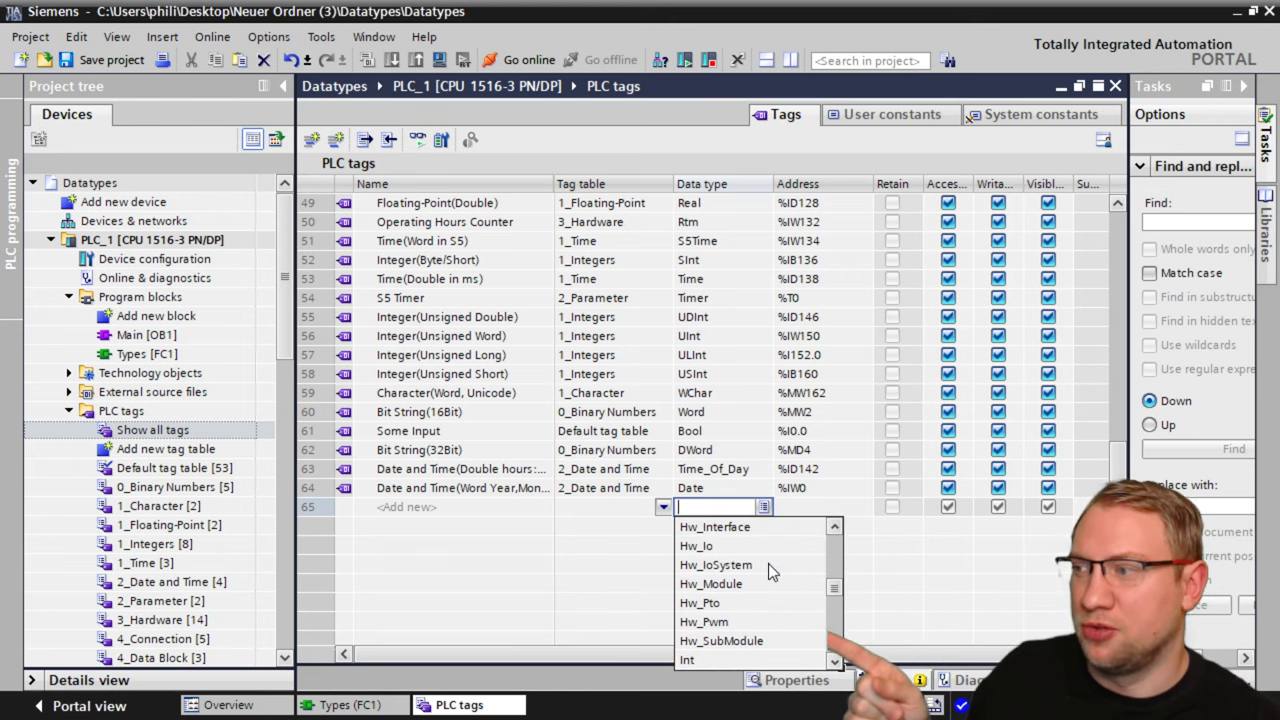
scroll(768, 563, down, 10)
click(882, 572)
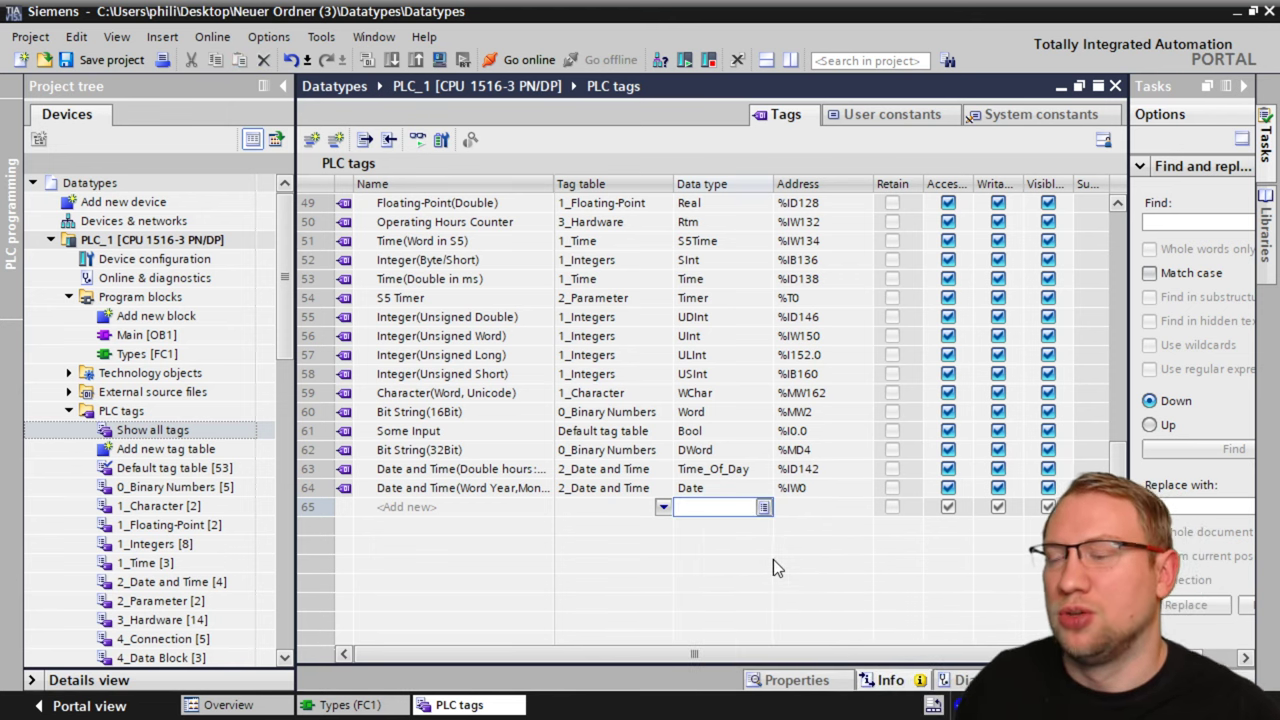
scroll(740, 565, up, 16)
click(745, 203)
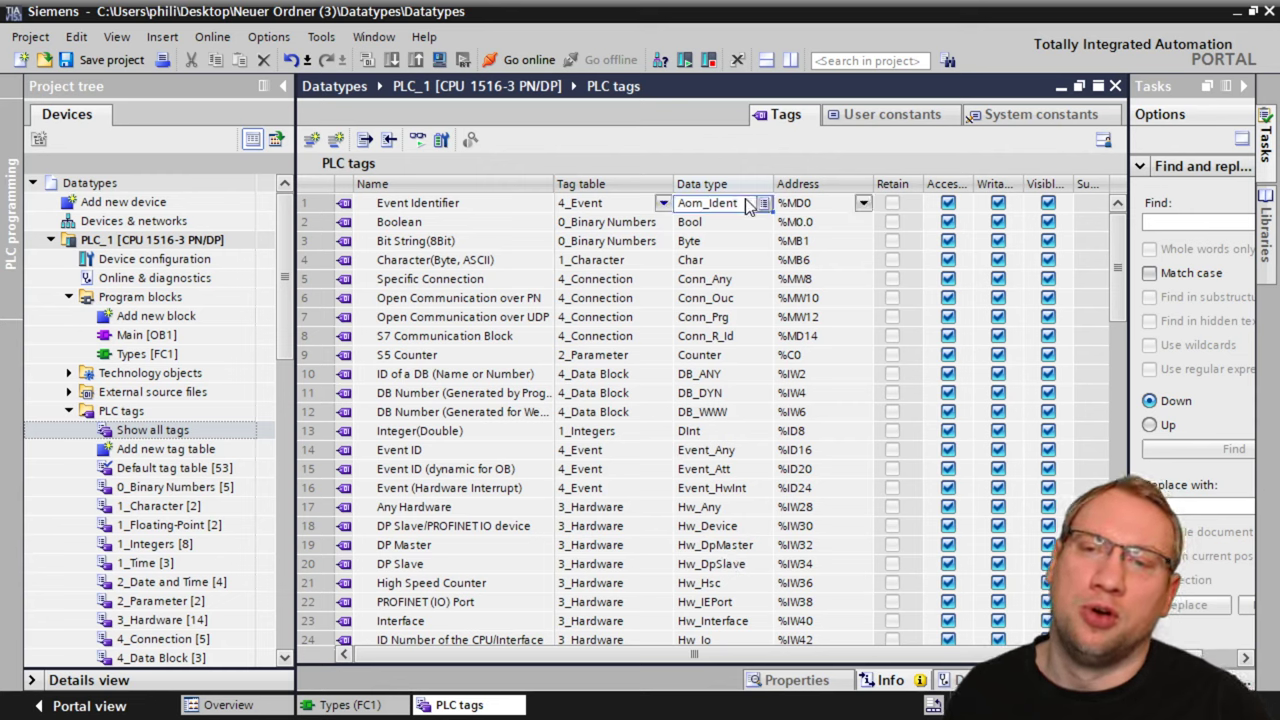
Sort all tags ascending by tag table and select the 1_Integers cells to show the grouping
click(600, 184)
scroll(643, 318, up, 9)
scroll(643, 318, up, 5)
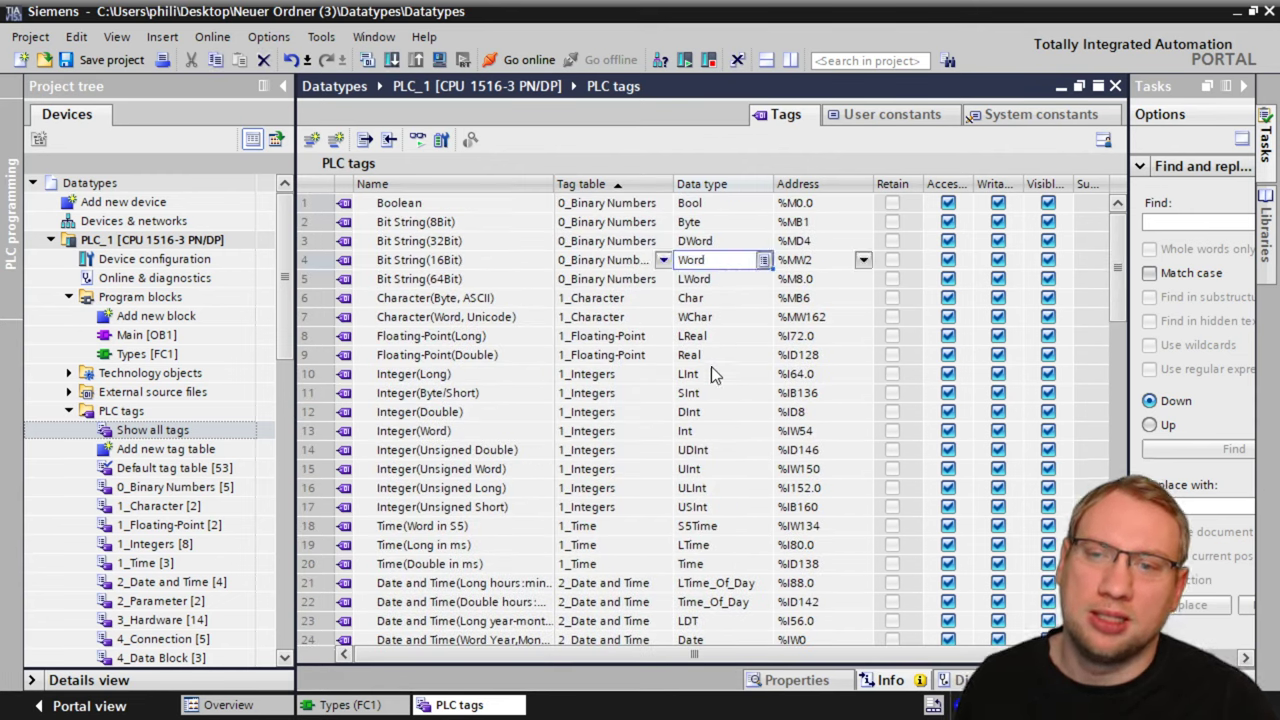
click(716, 412)
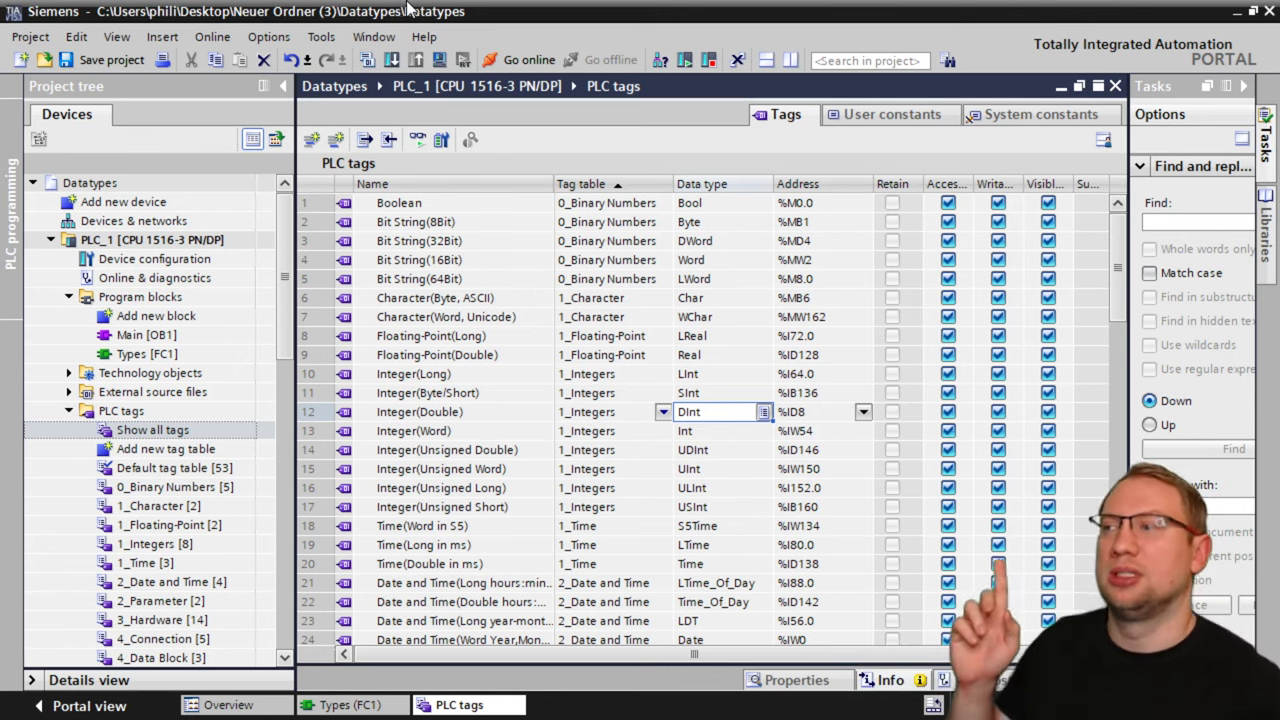
drag(600, 203, 608, 449)
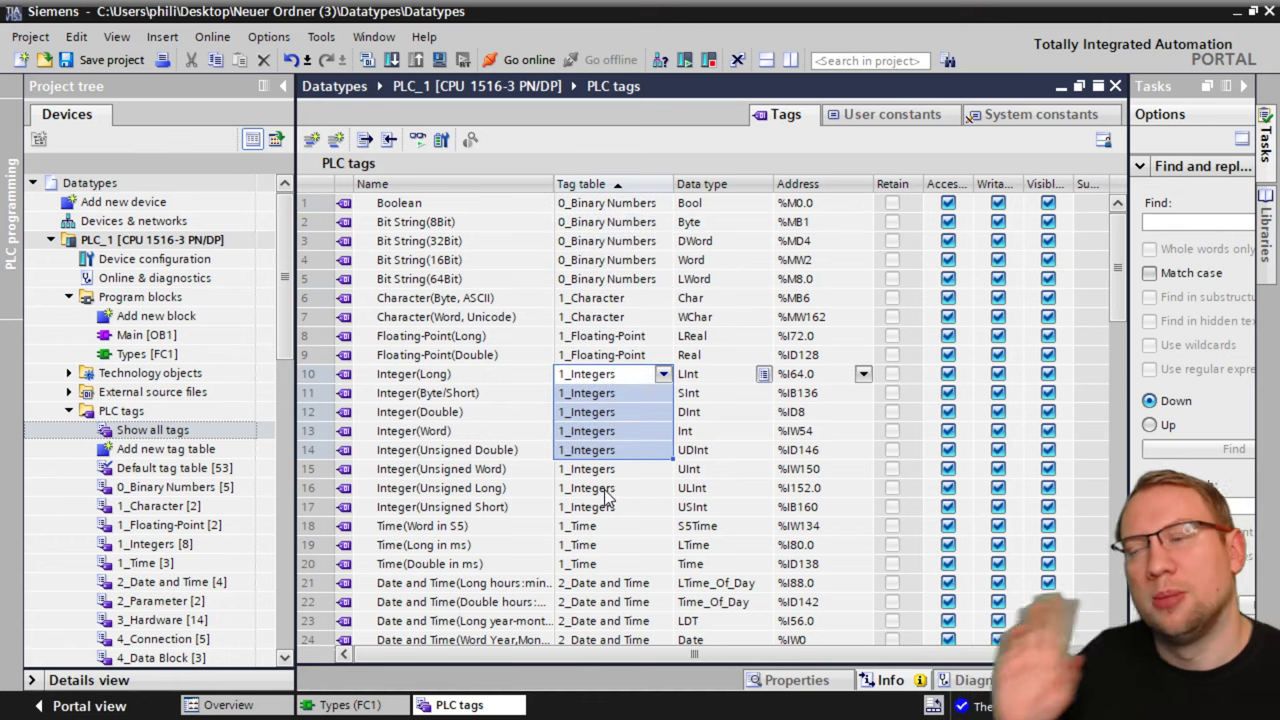
click(629, 477)
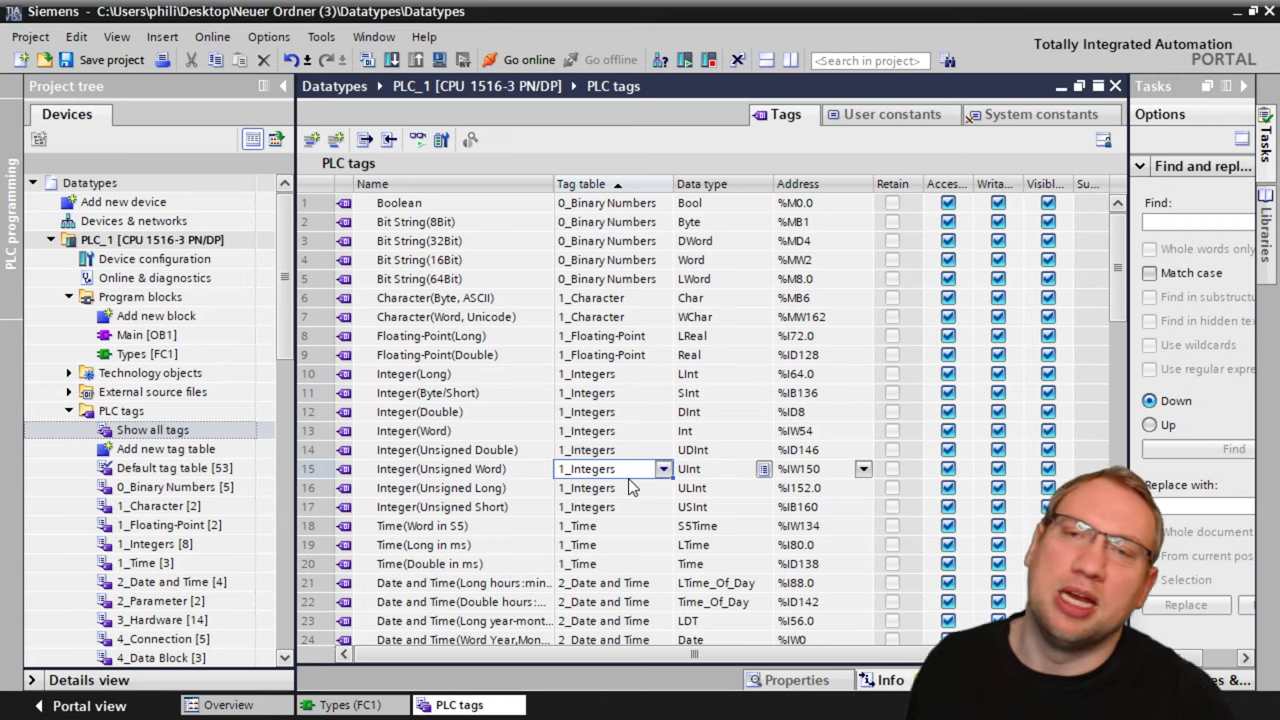
scroll(632, 425, down, 2)
scroll(623, 428, up, 2)
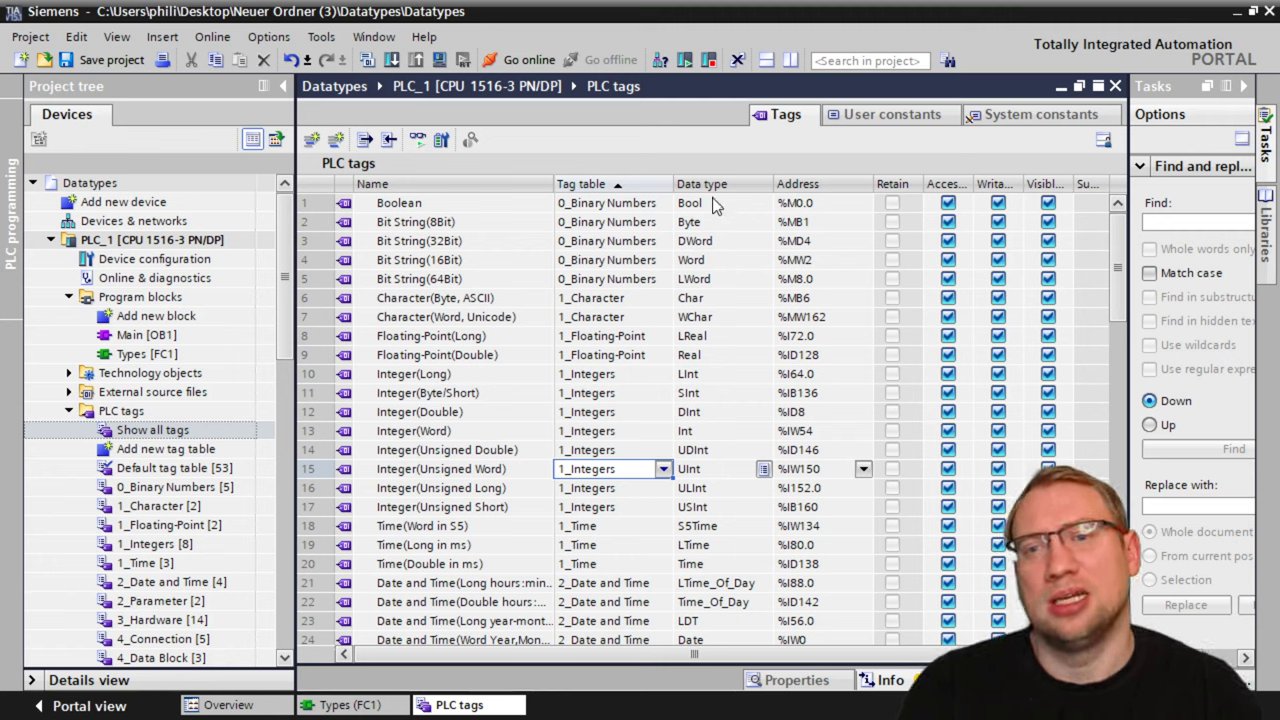
drag(712, 200, 712, 528)
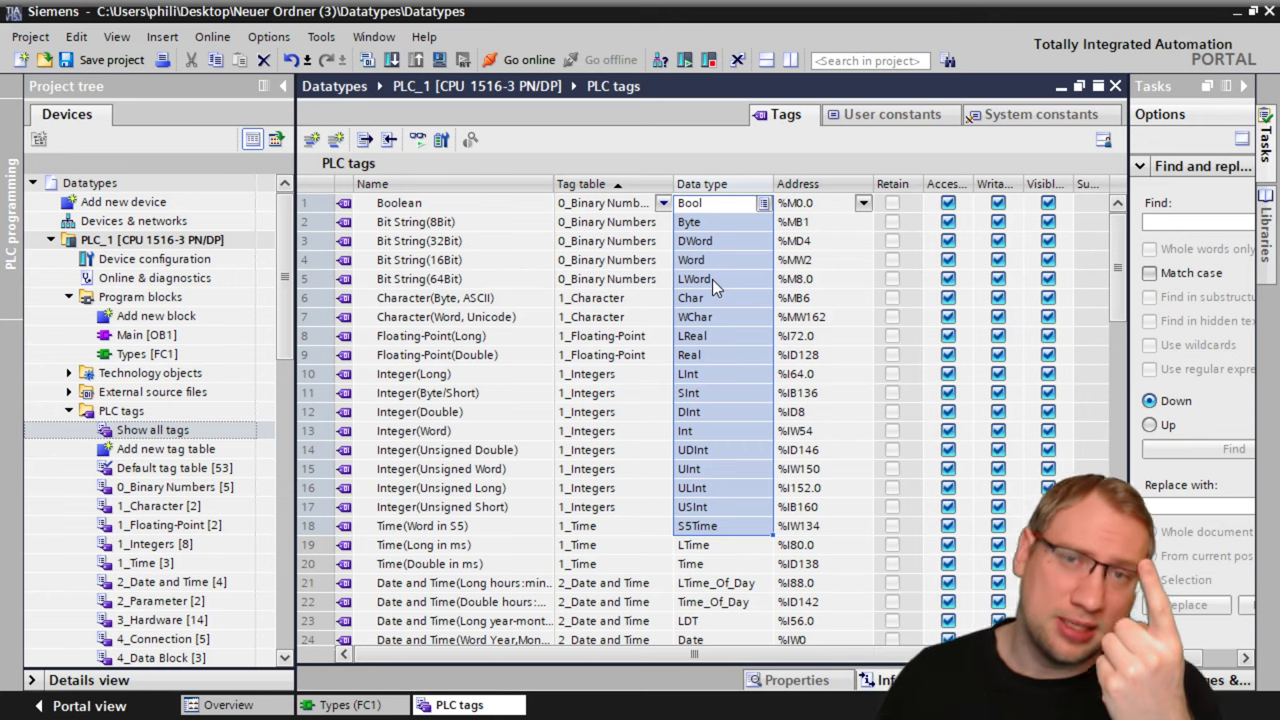
drag(711, 203, 713, 428)
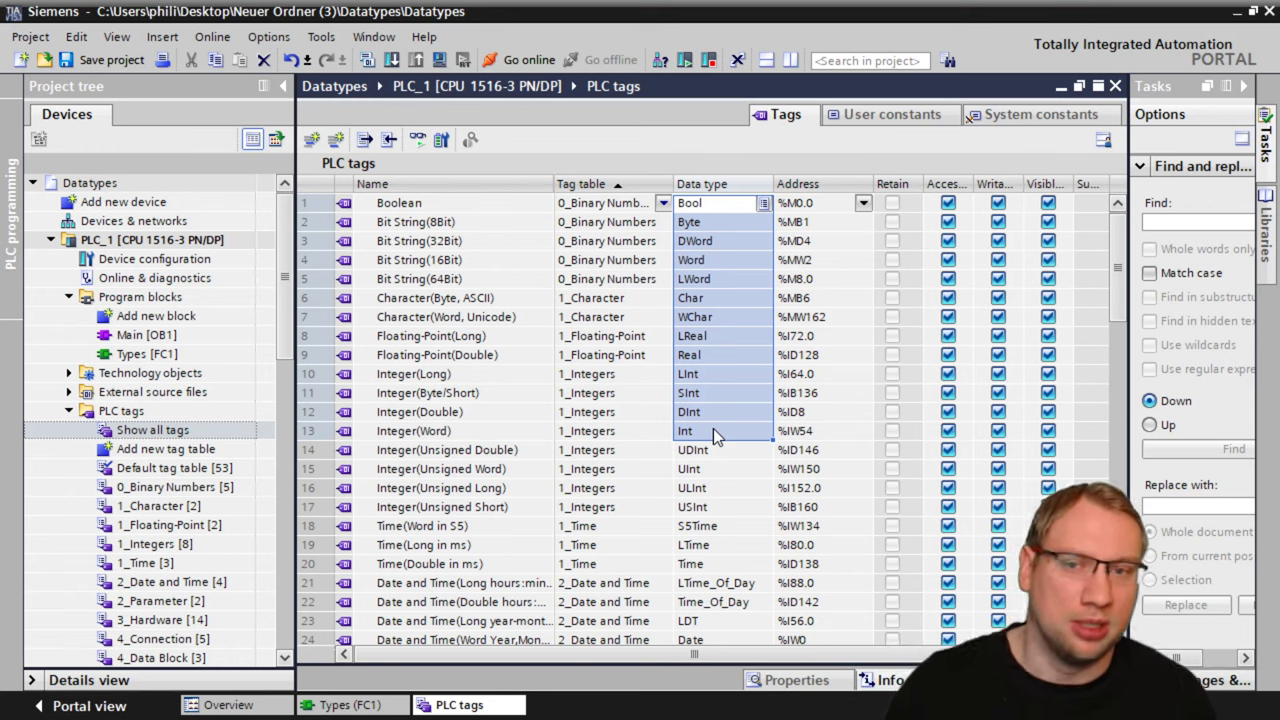
click(723, 210)
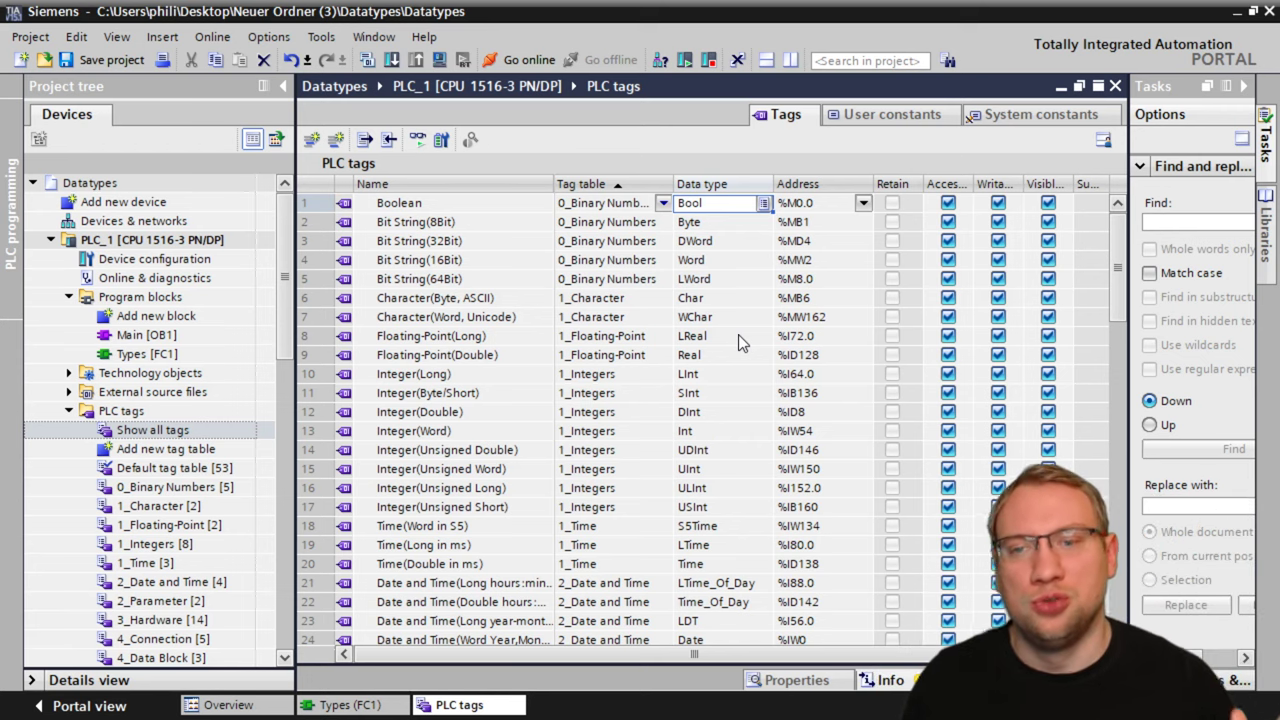
click(696, 432)
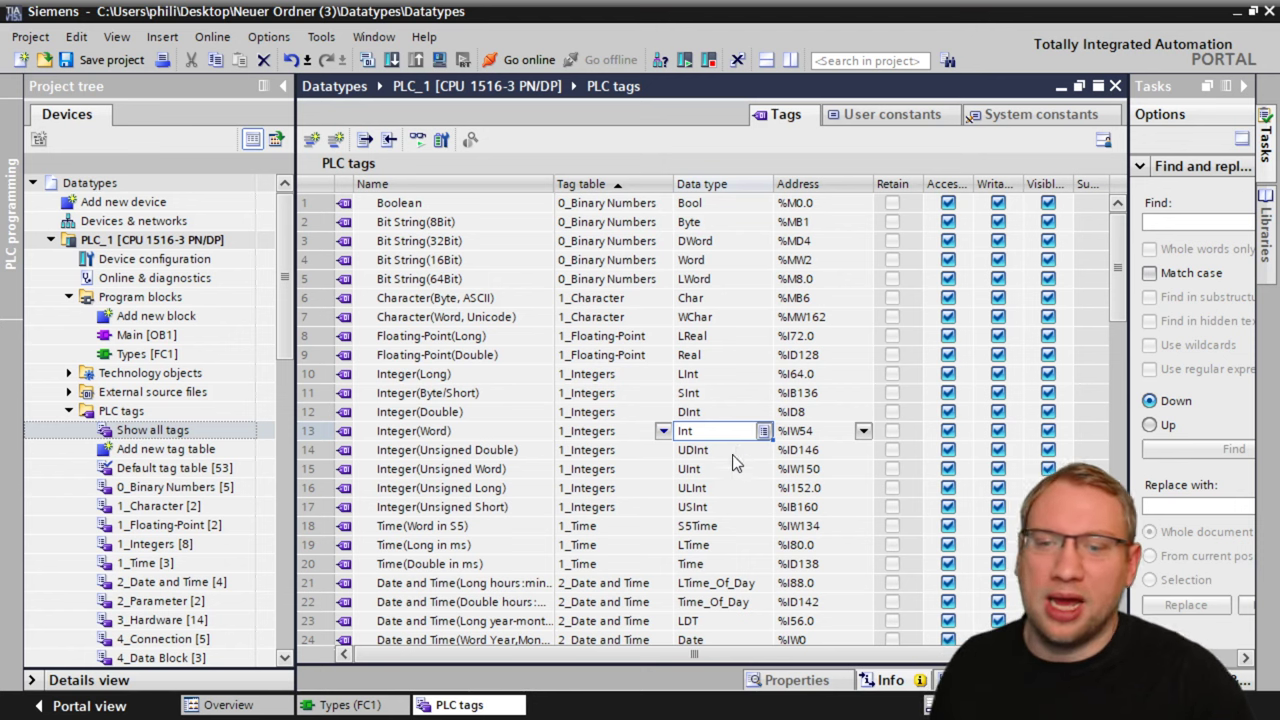
click(702, 568)
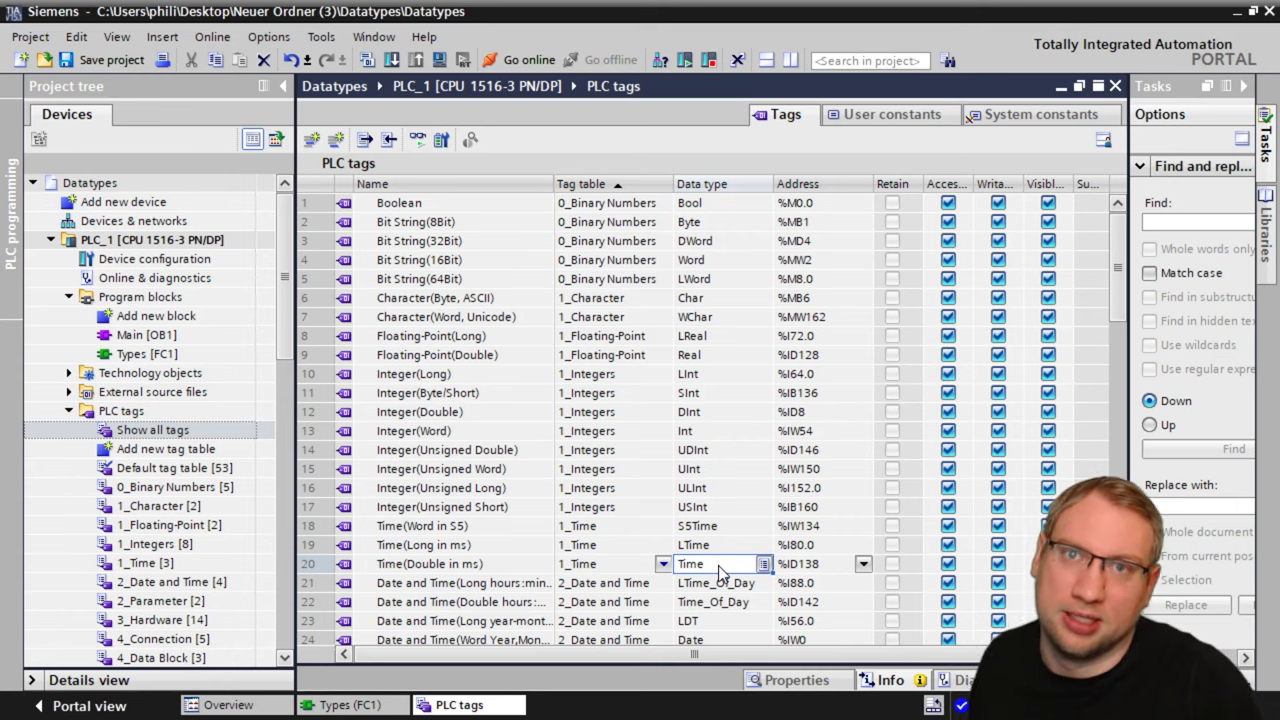
scroll(720, 560, down, 2)
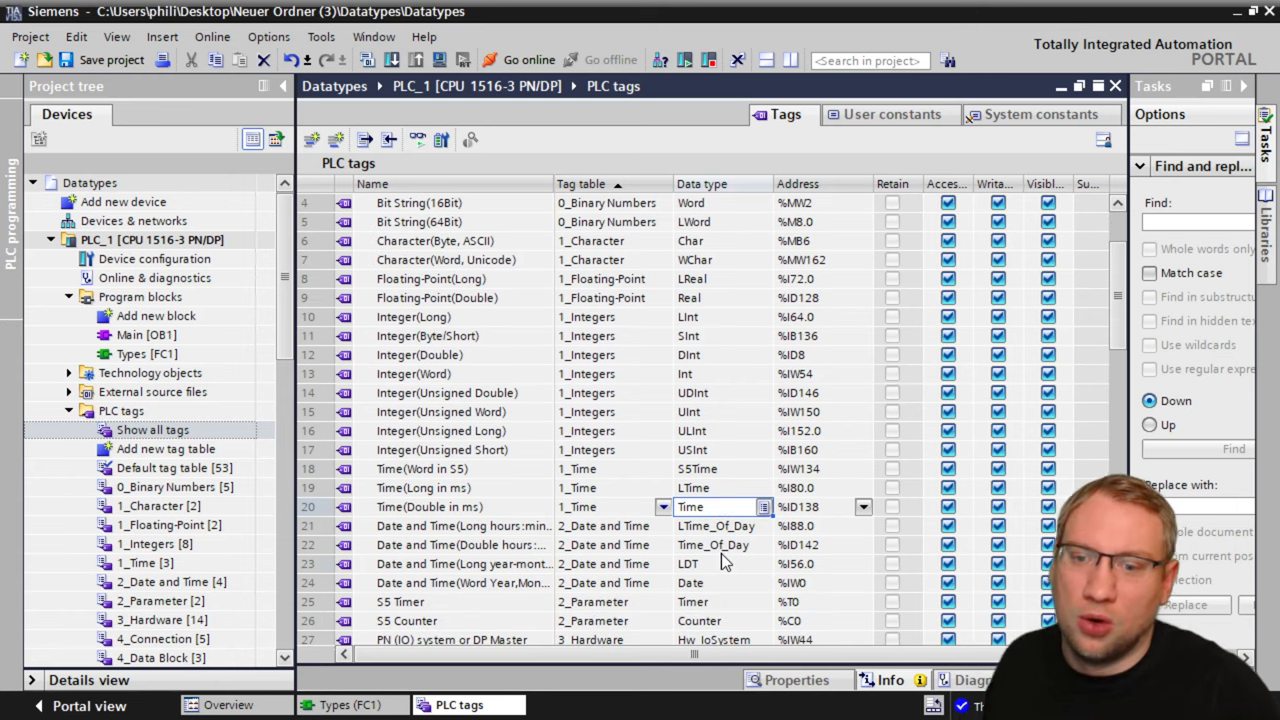
click(714, 566)
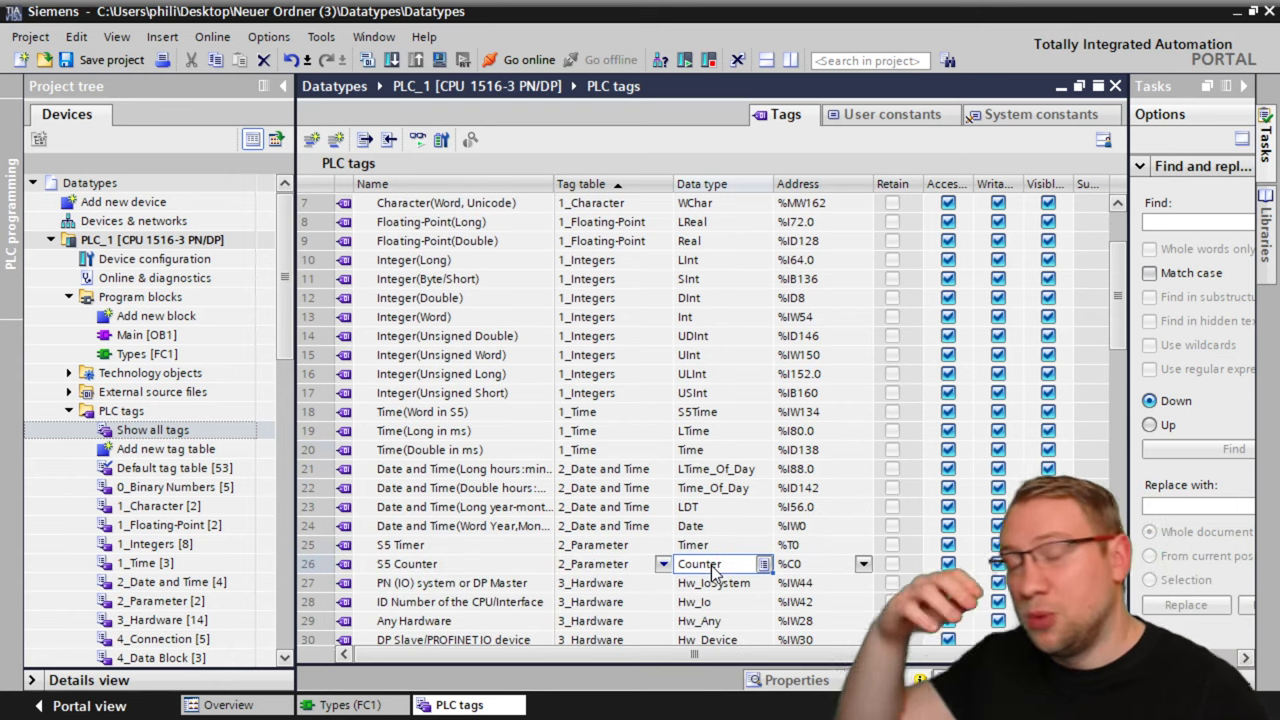
scroll(714, 540, down, 7)
click(722, 452)
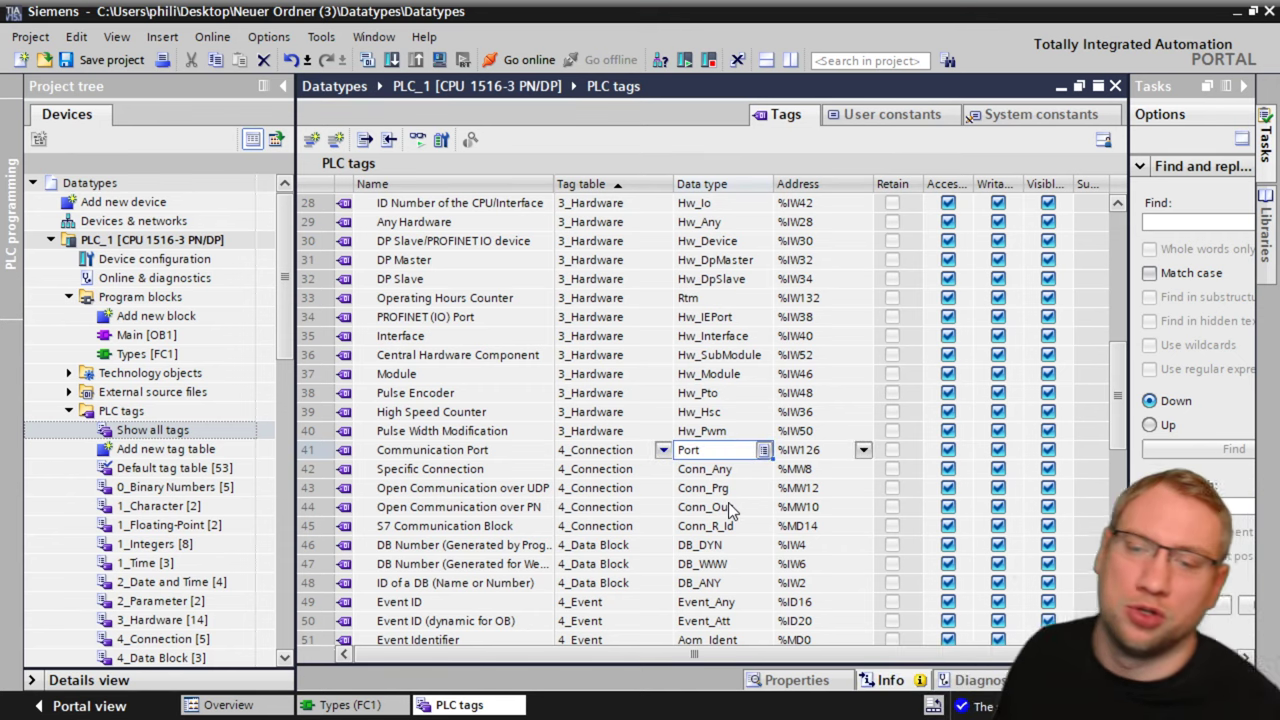
scroll(728, 507, up, 4)
scroll(727, 505, up, 5)
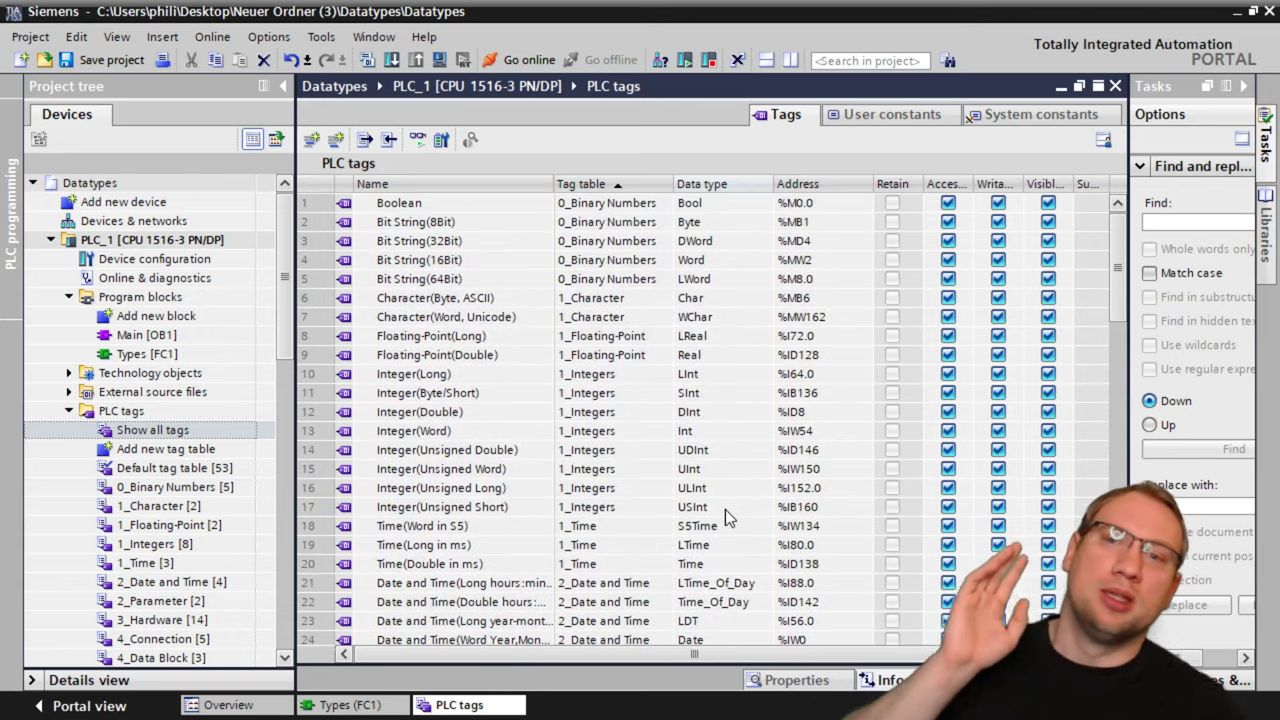
click(710, 245)
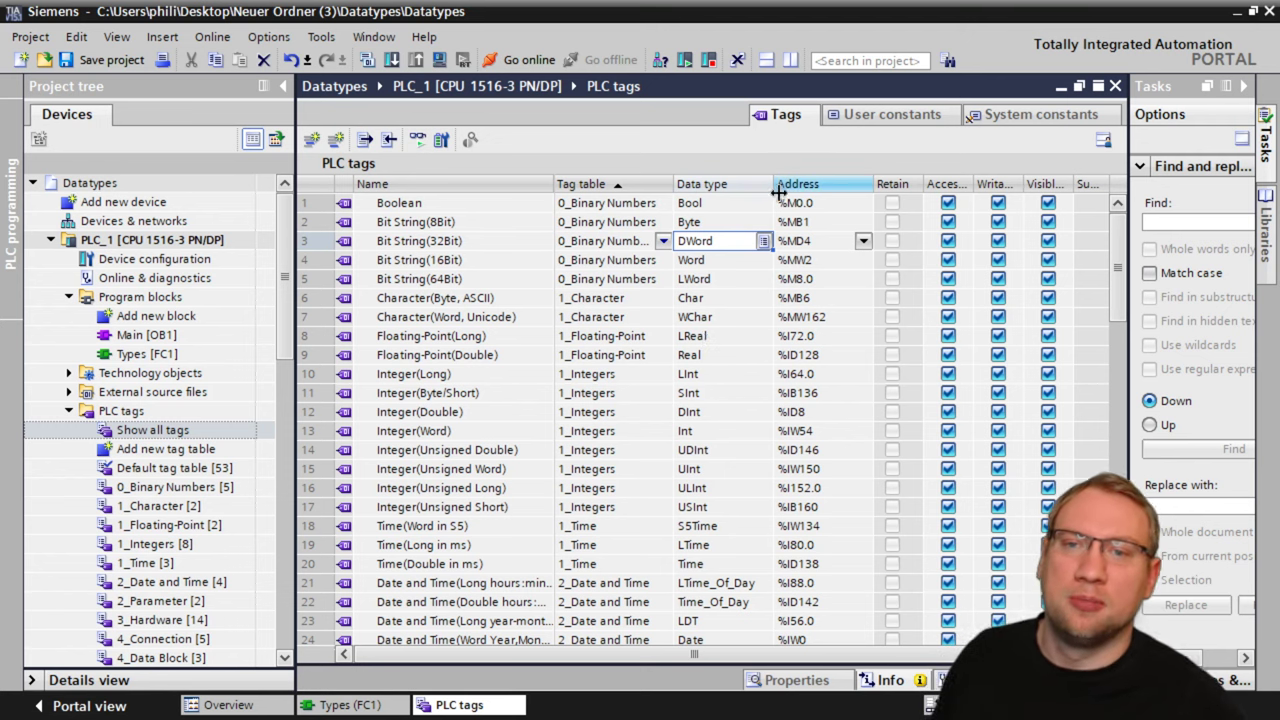
Select the tag addresses from %M0.0 down to %IW54, then clear the selection
click(810, 206)
drag(810, 211, 815, 431)
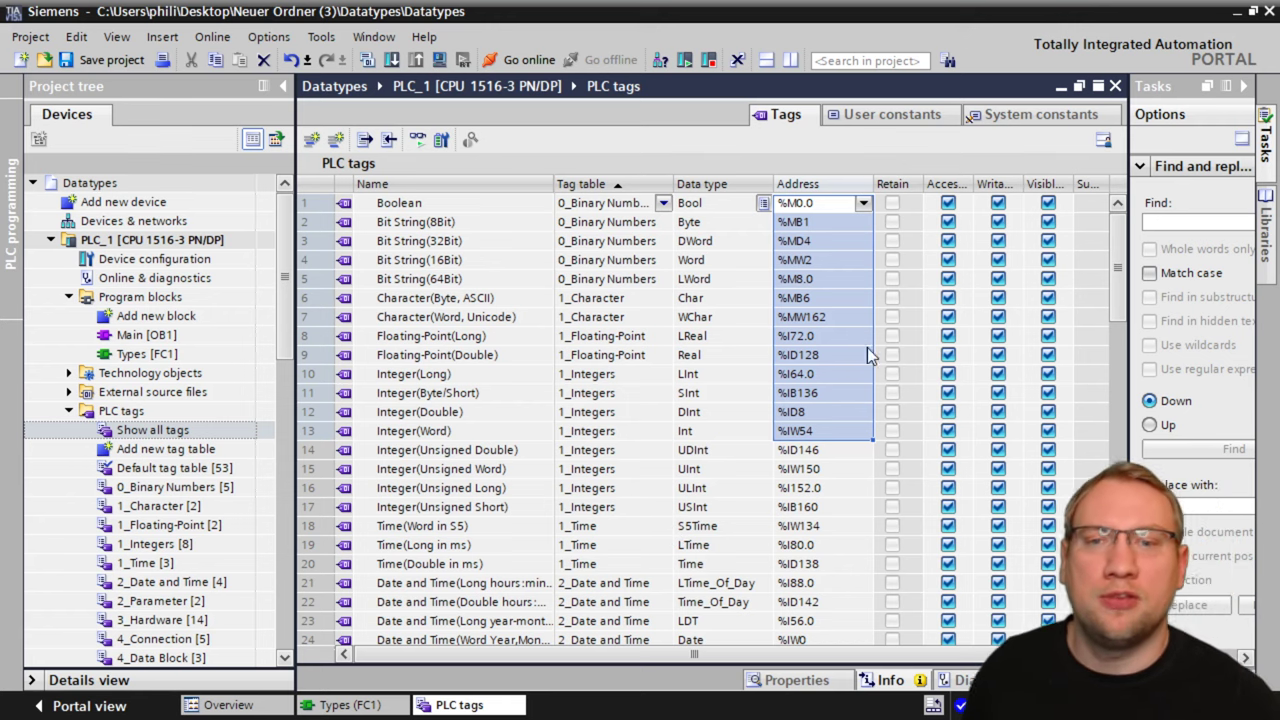
drag(819, 431, 814, 207)
click(808, 205)
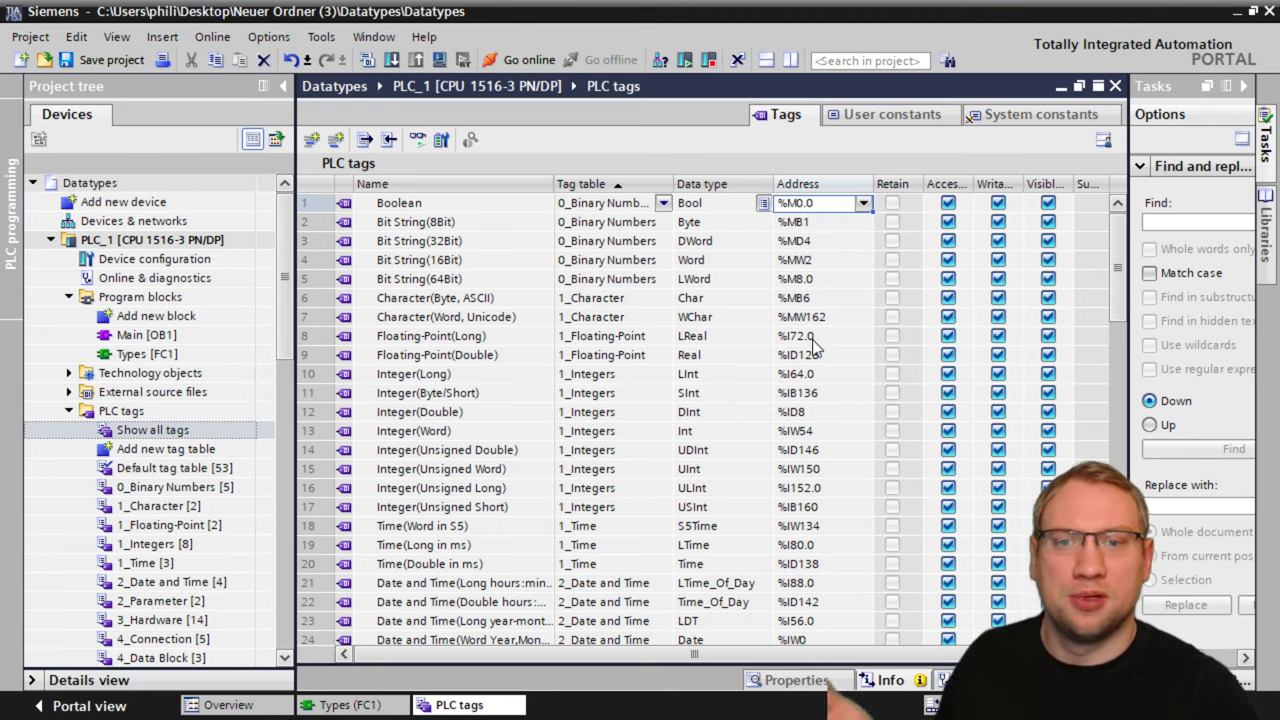
Inspect the Integer(Long) tag and its address %I64.0
click(804, 375)
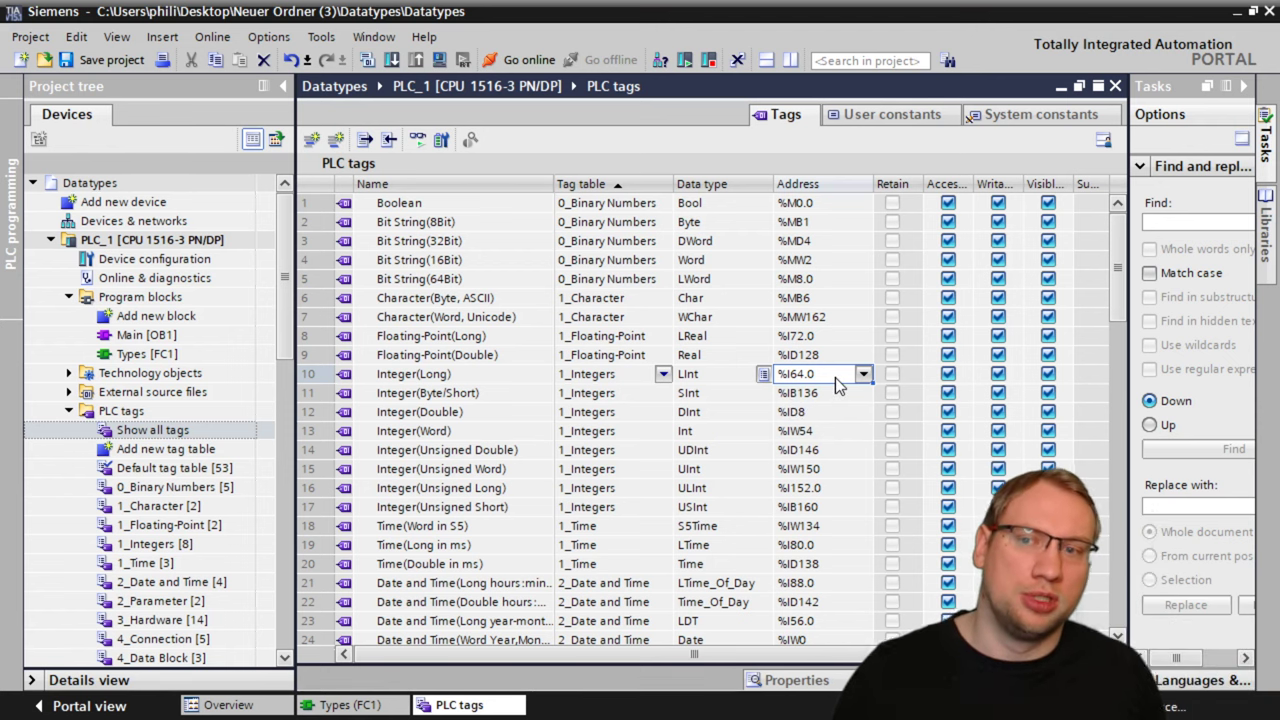
click(414, 376)
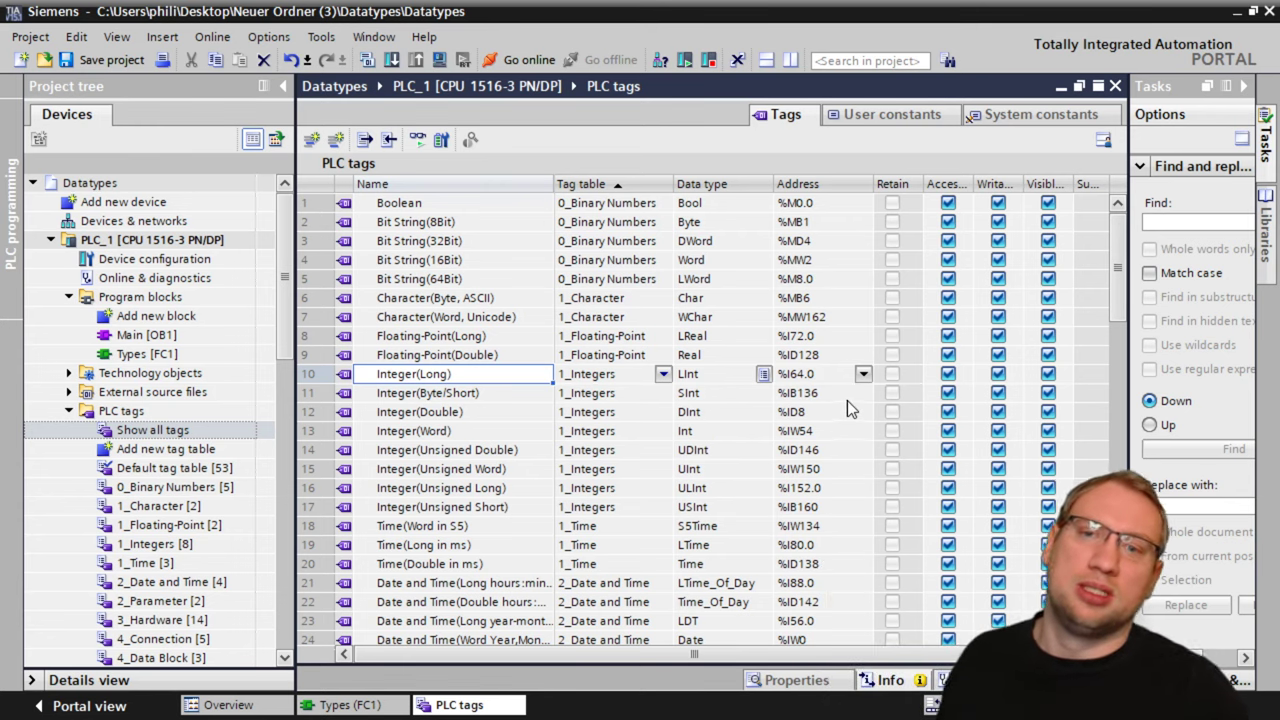
click(815, 370)
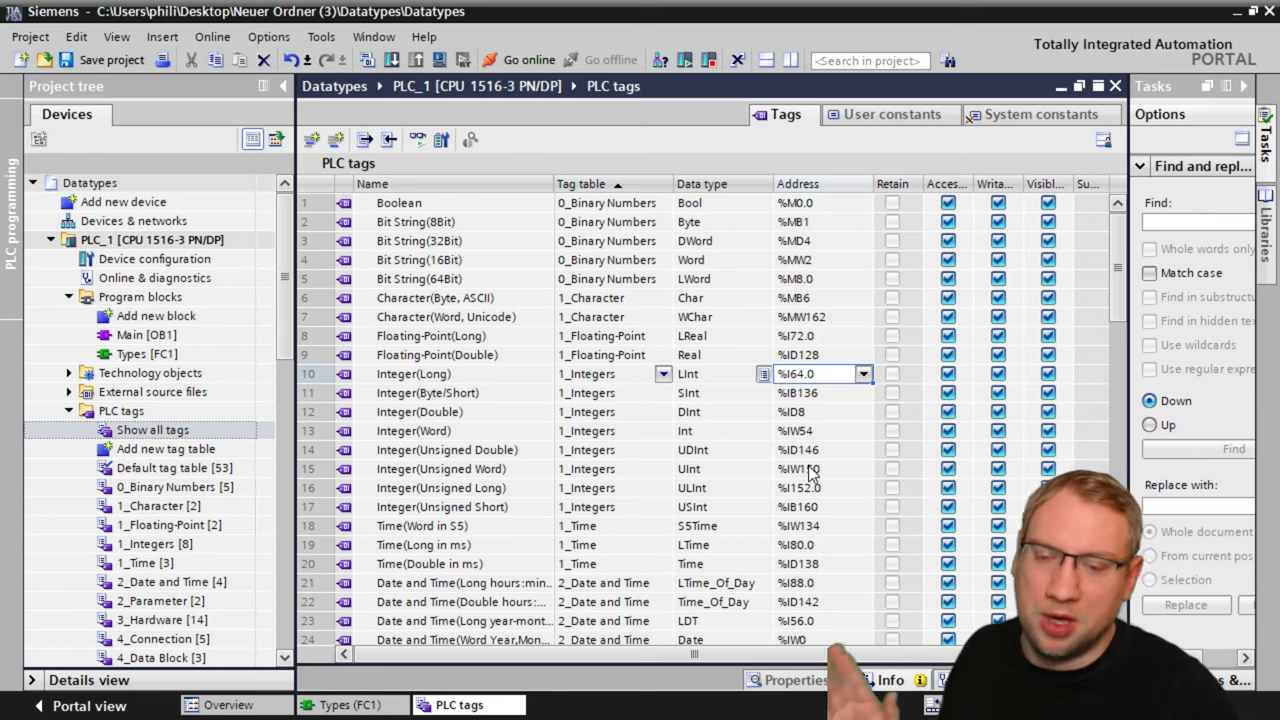
scroll(810, 460, down, 2)
scroll(810, 460, down, 2)
drag(803, 430, 425, 458)
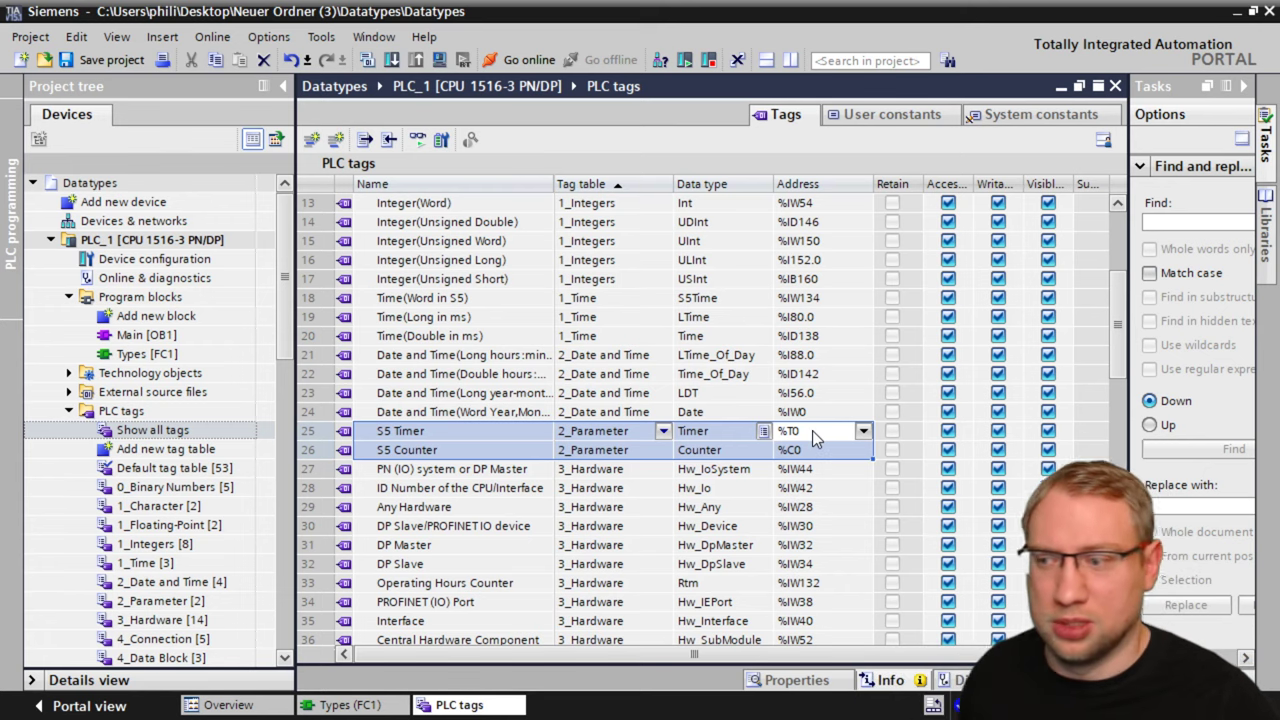
scroll(812, 430, up, 4)
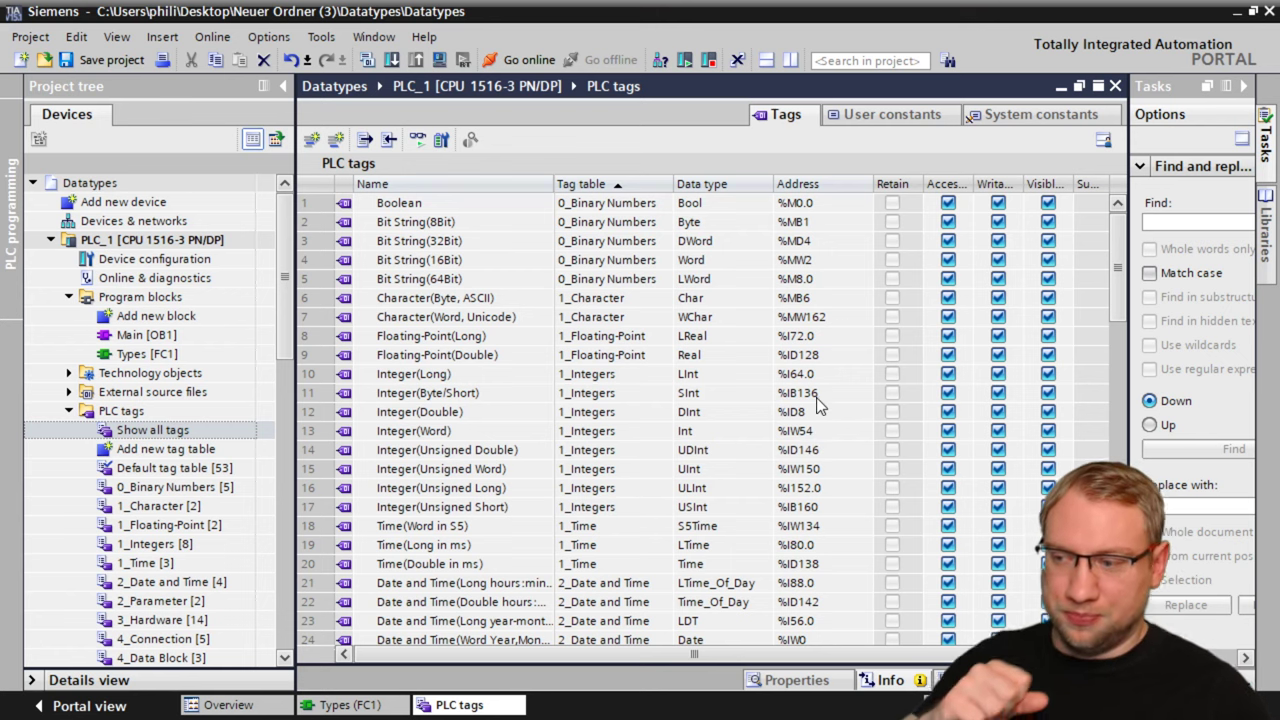
Select the first seventeen addresses, then open the 0_Binary Numbers tag table
drag(806, 205, 815, 507)
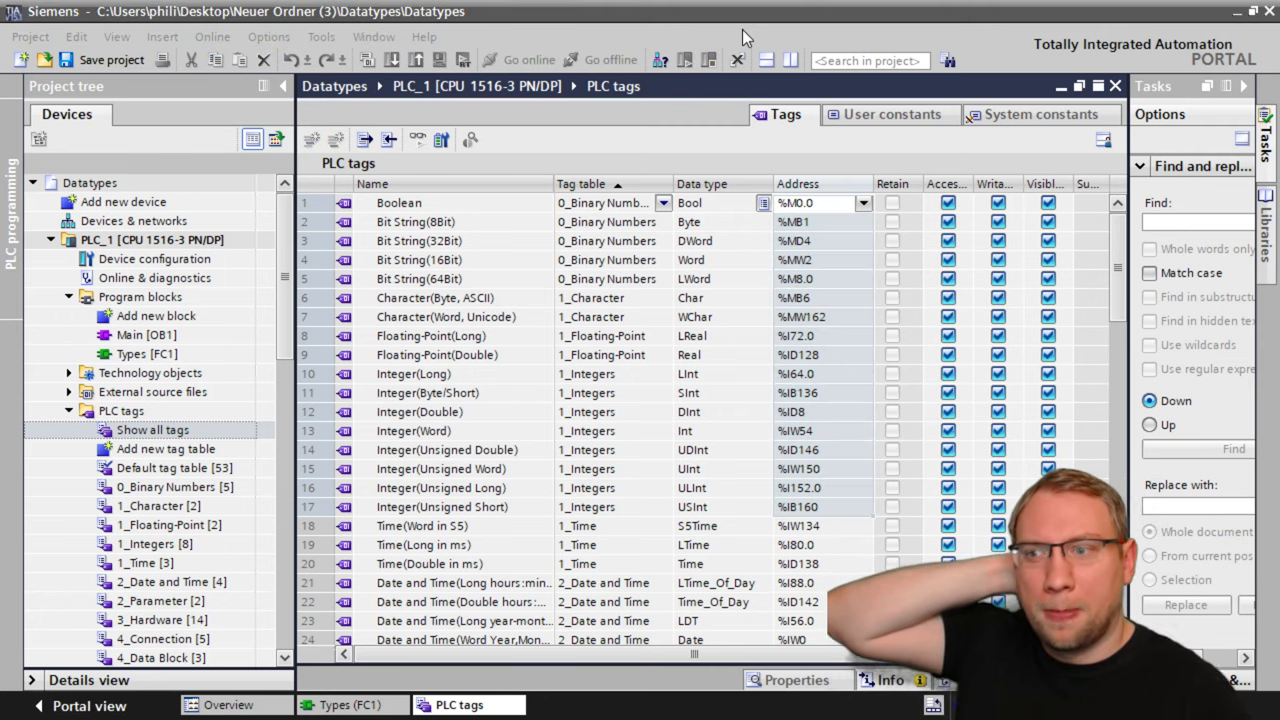
double_click(152, 488)
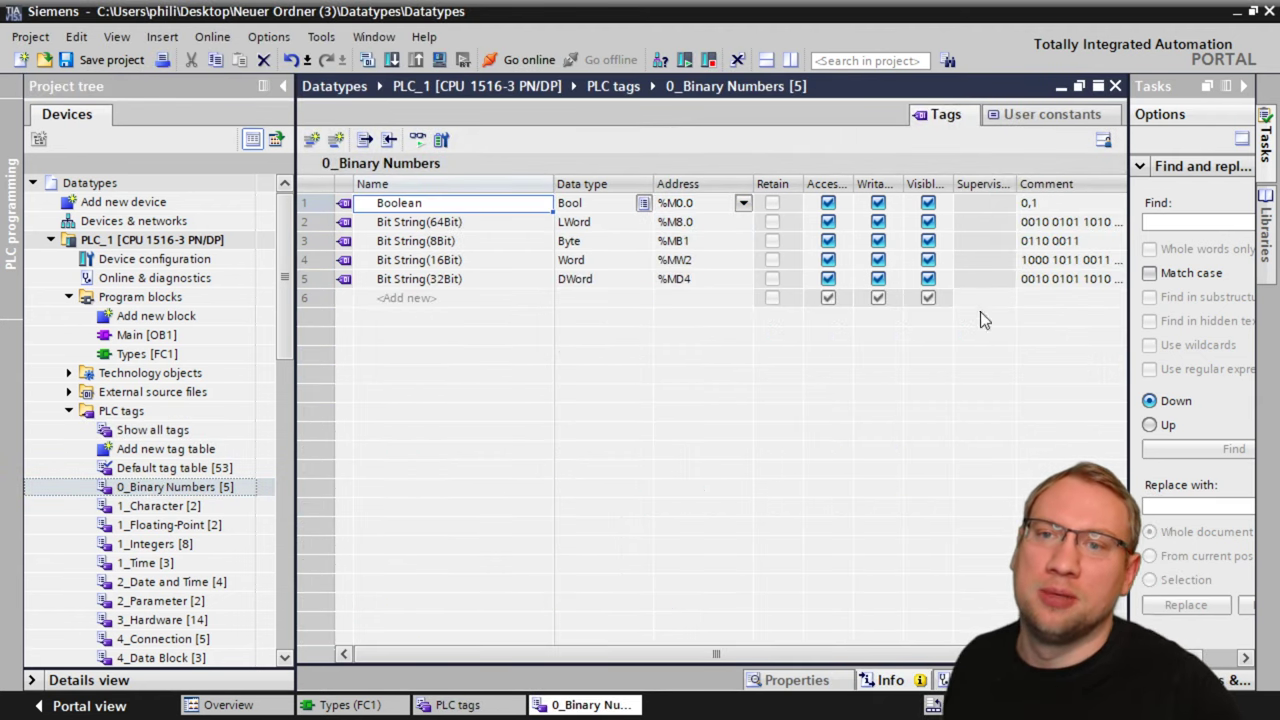
click(450, 260)
Sort the five binary tags by address ascending and hide the find-and-replace pane
drag(450, 278, 450, 193)
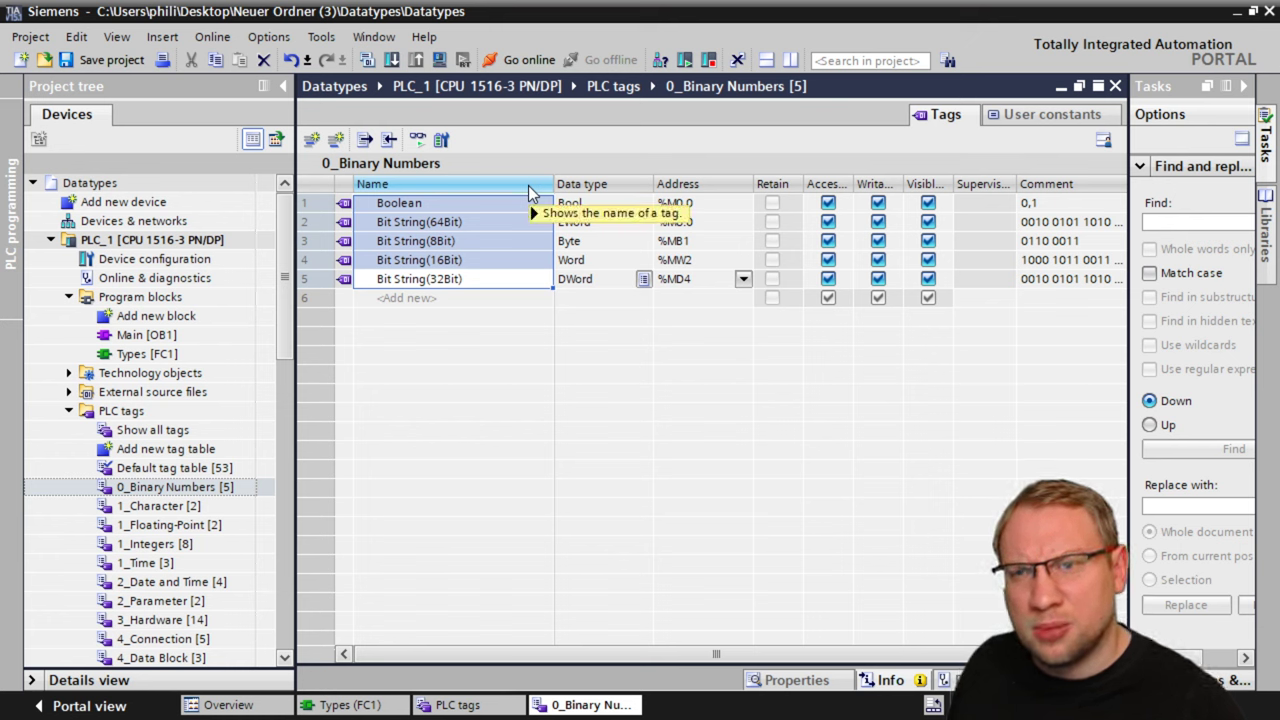
click(723, 192)
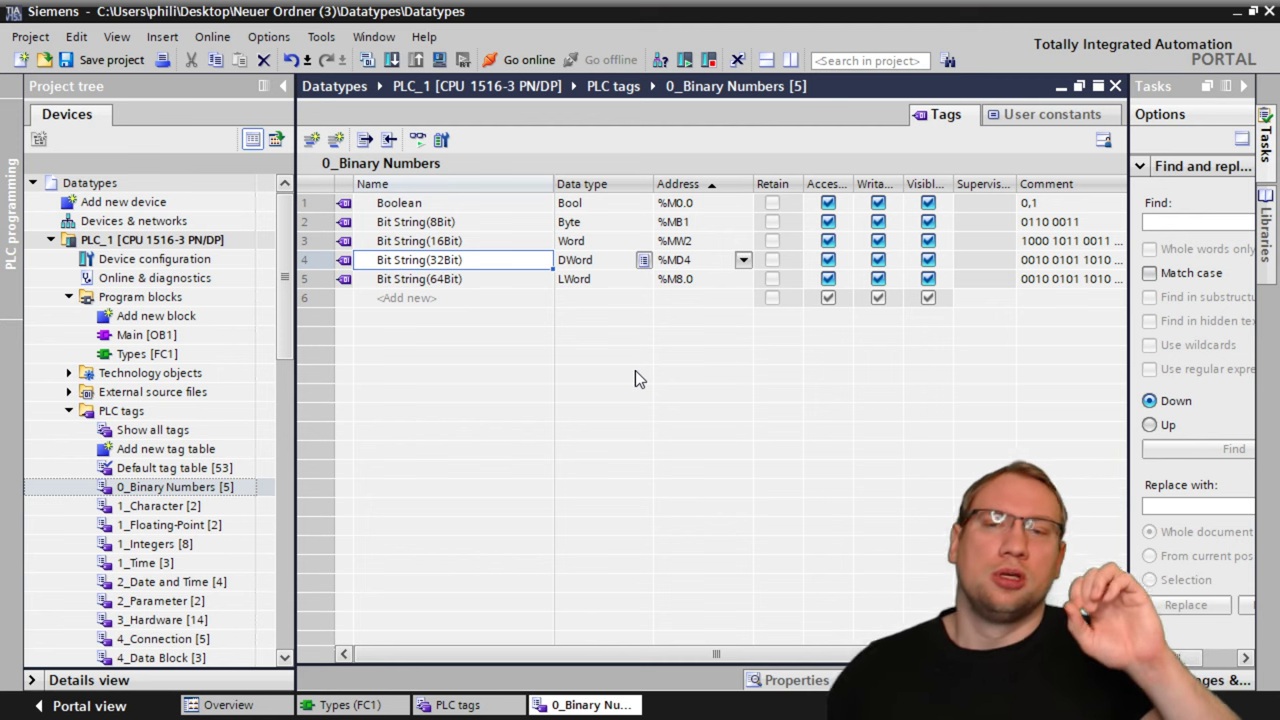
click(673, 204)
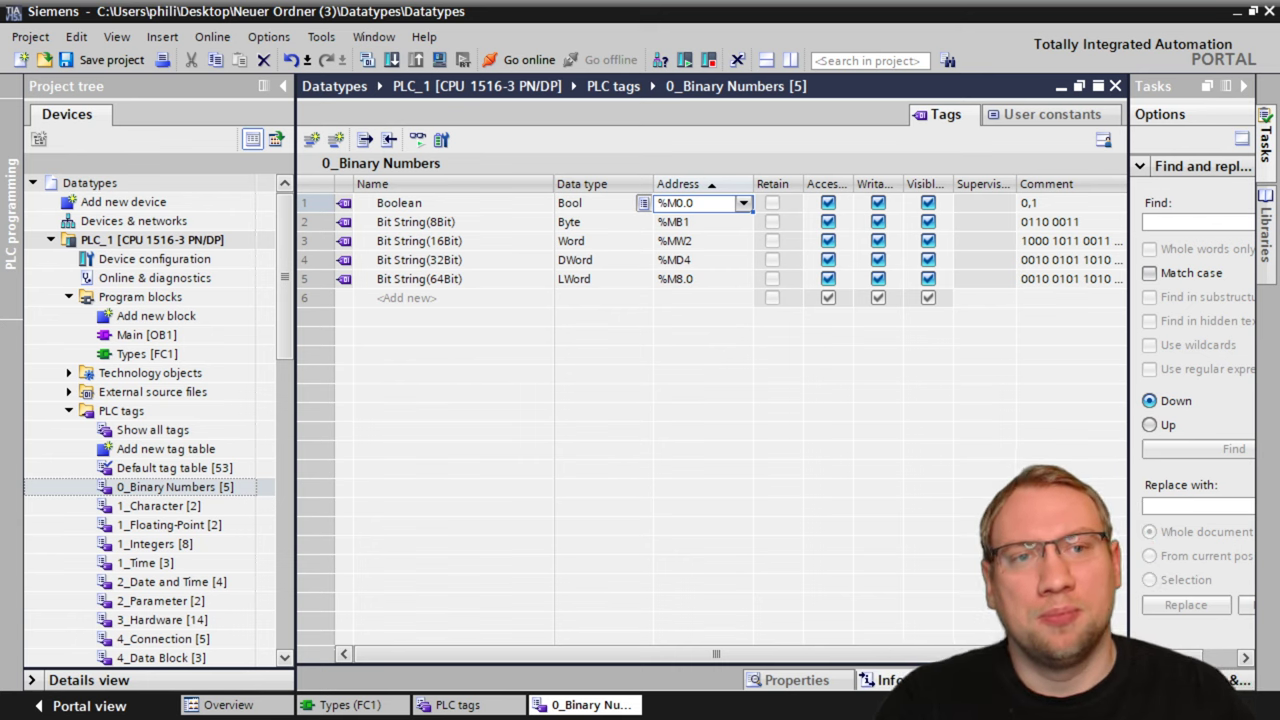
click(1243, 86)
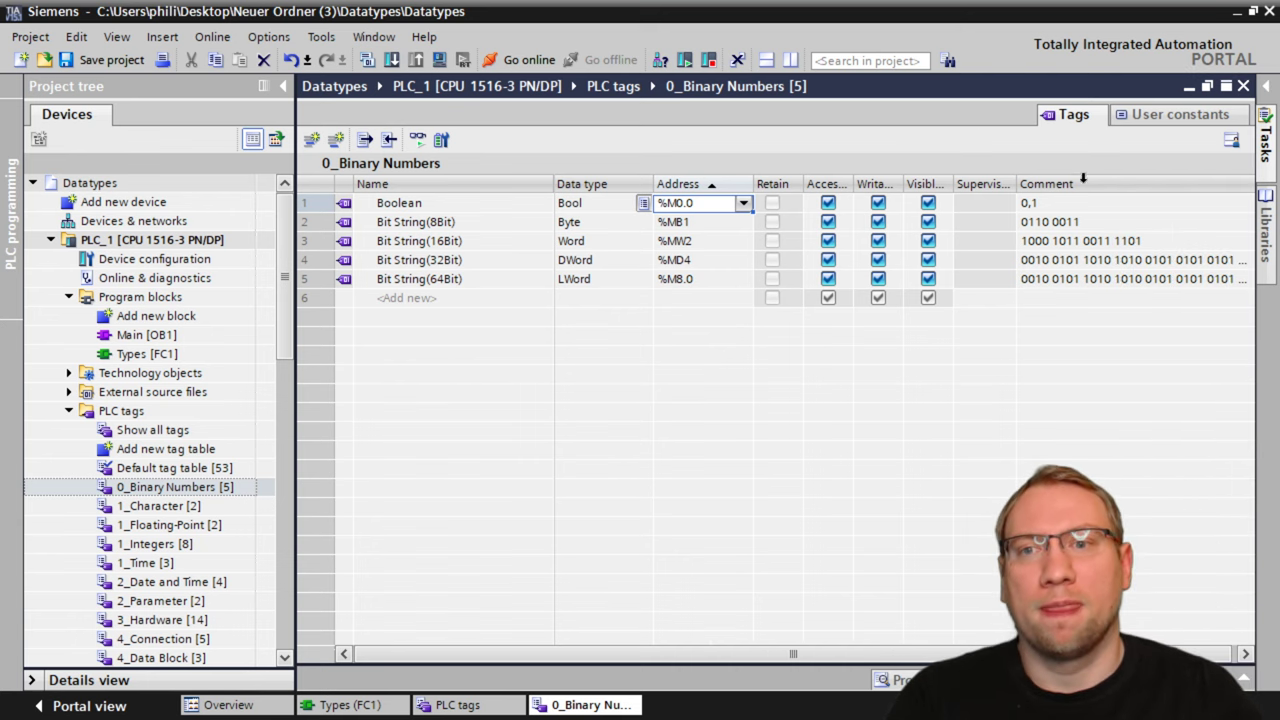
Review the %MB1, %MW2 and %MD4 addresses alongside their binary comments
click(675, 224)
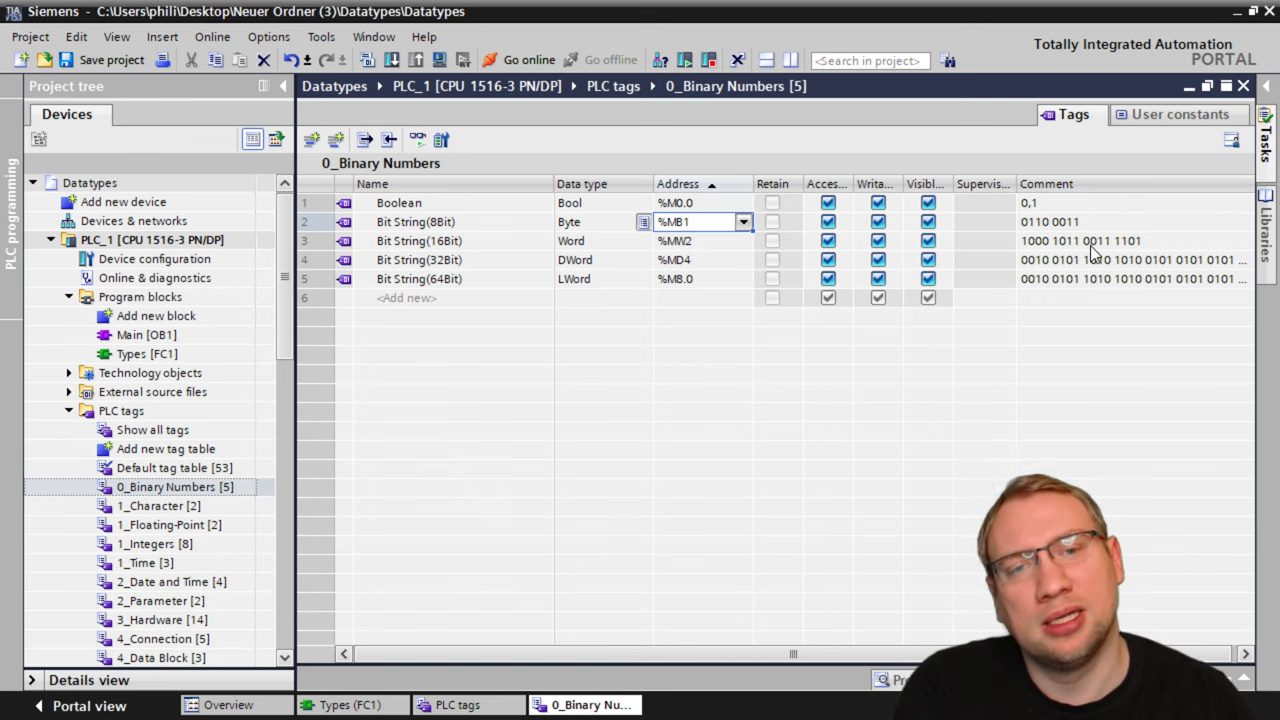
click(1063, 224)
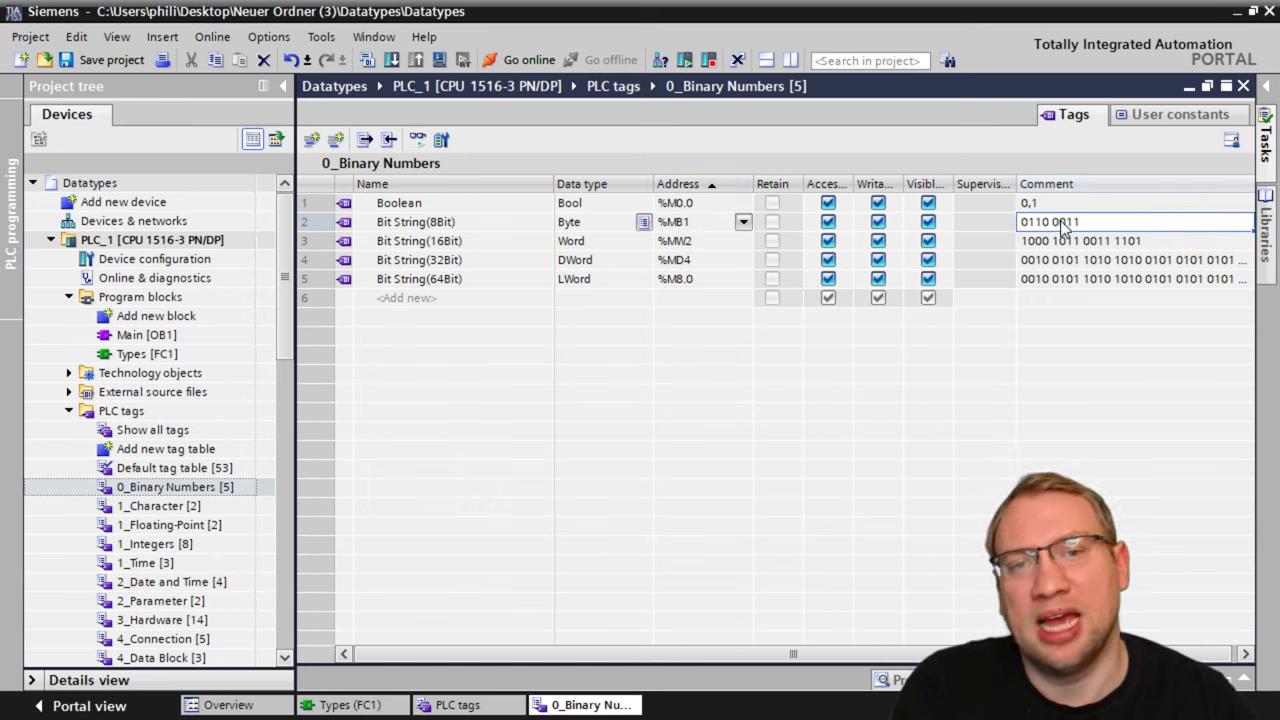
click(701, 242)
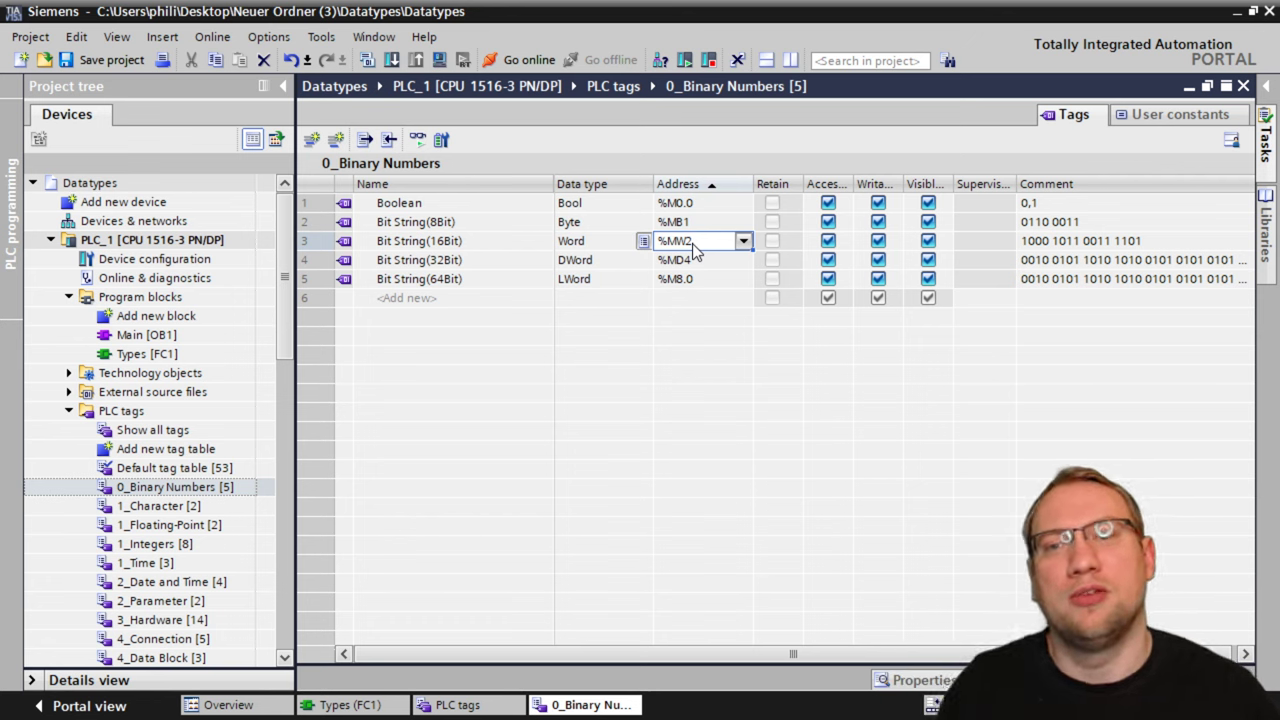
click(692, 260)
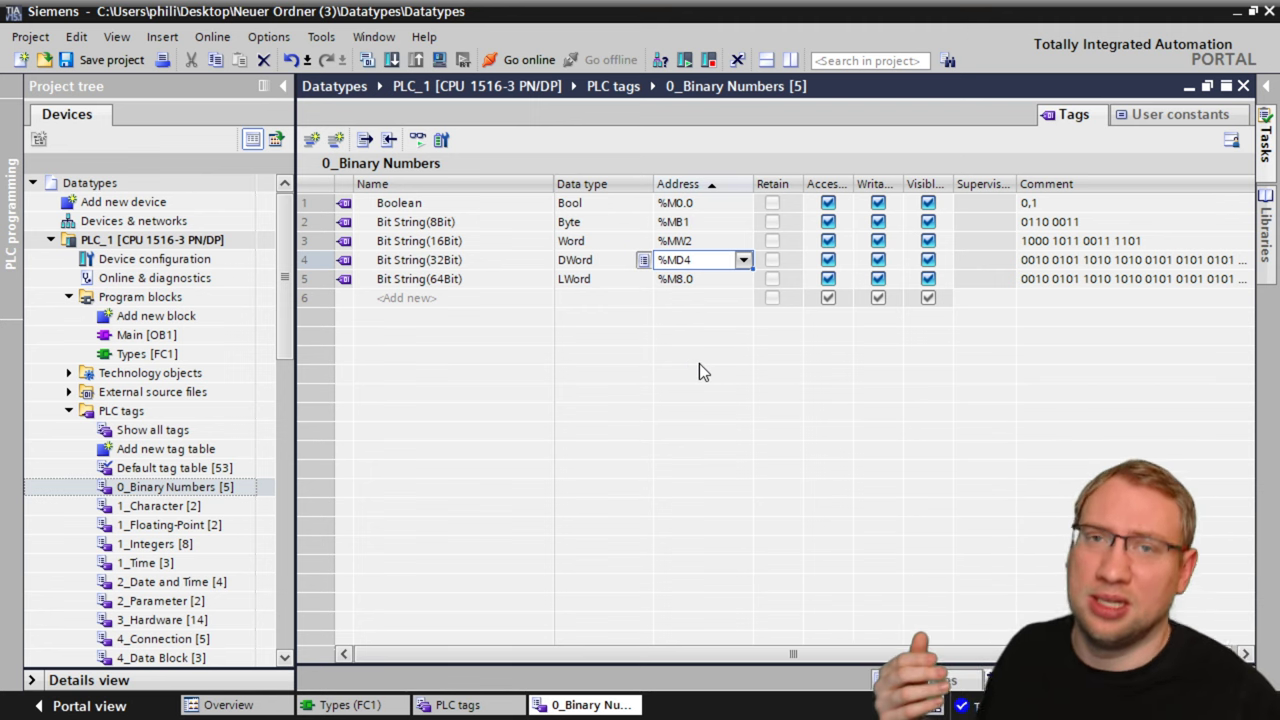
click(1060, 260)
Hide the project tree and auto-fit the Comment column to show full binary values
click(283, 86)
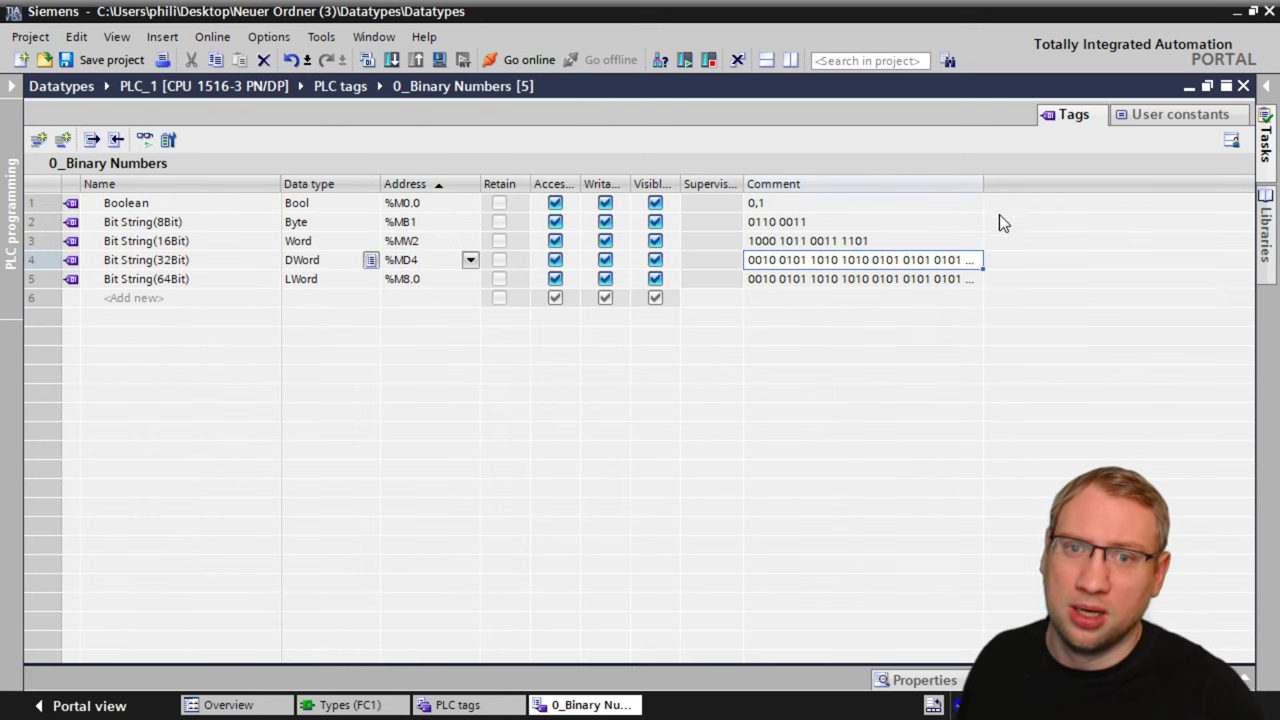
double_click(986, 182)
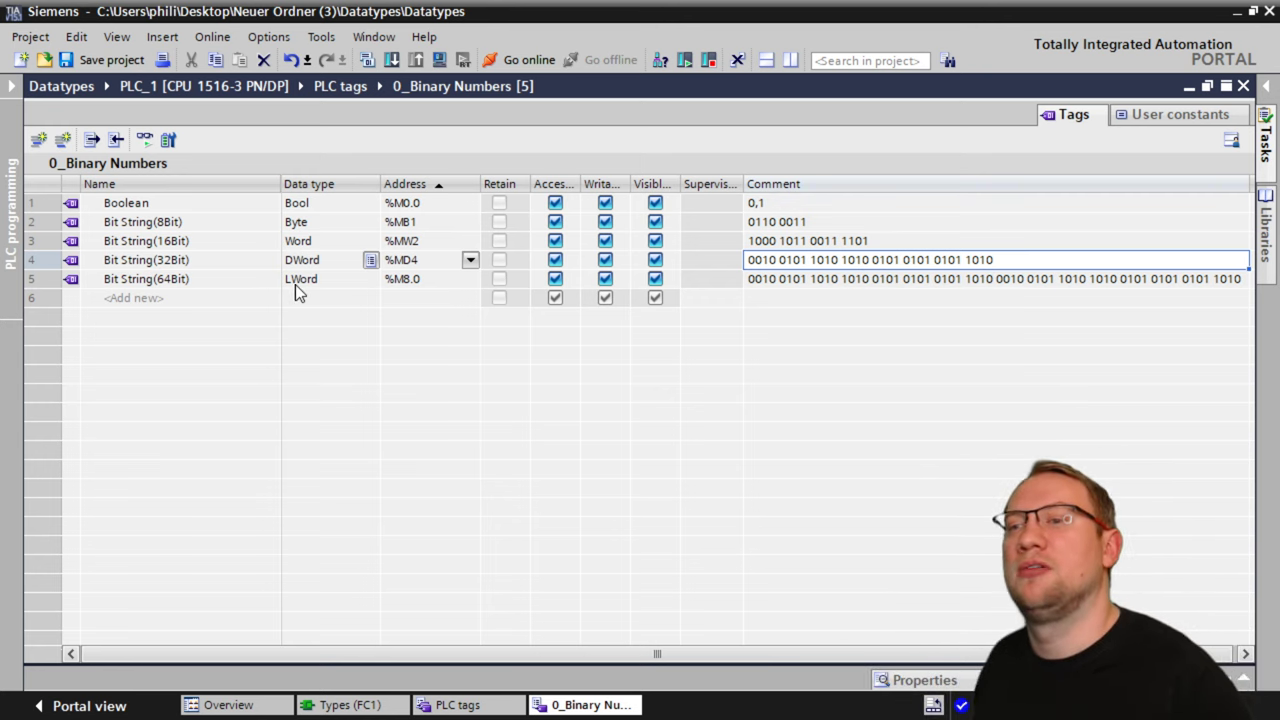
click(401, 280)
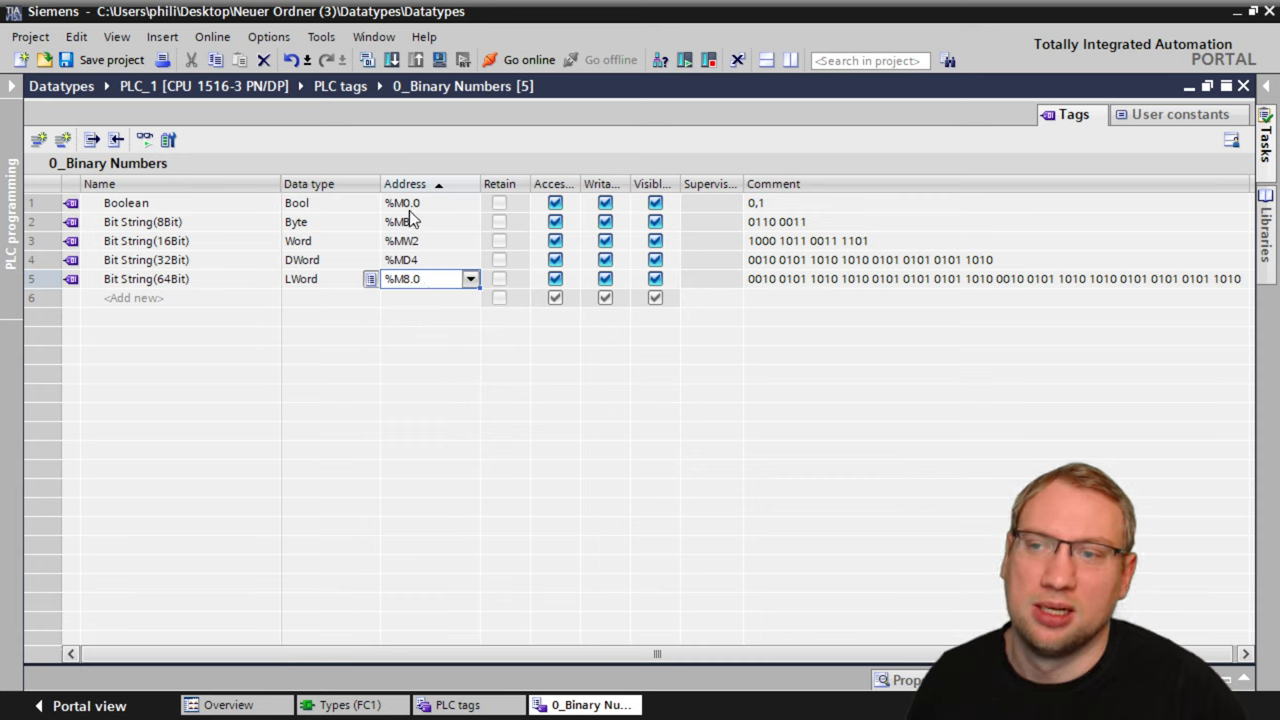
Compare the data types and addresses of all five tags, from %M0.0 to %M8.0
click(410, 205)
click(430, 285)
click(429, 206)
click(425, 277)
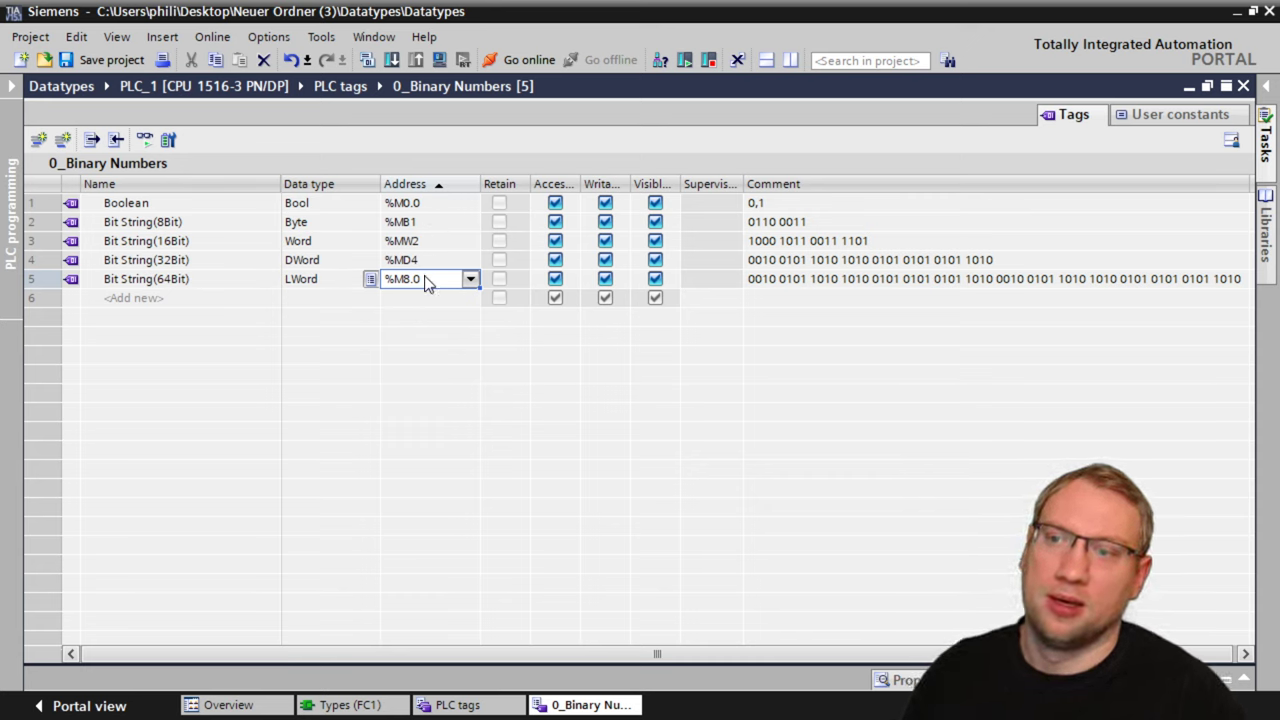
click(350, 284)
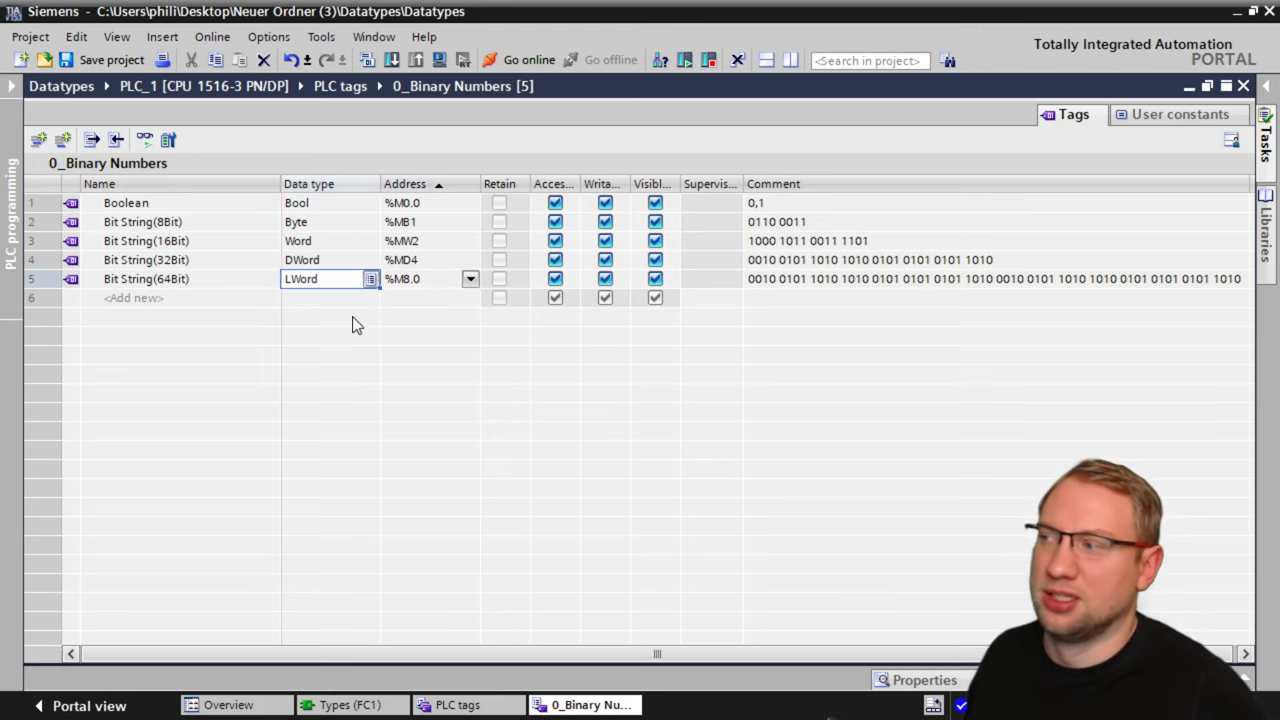
click(403, 287)
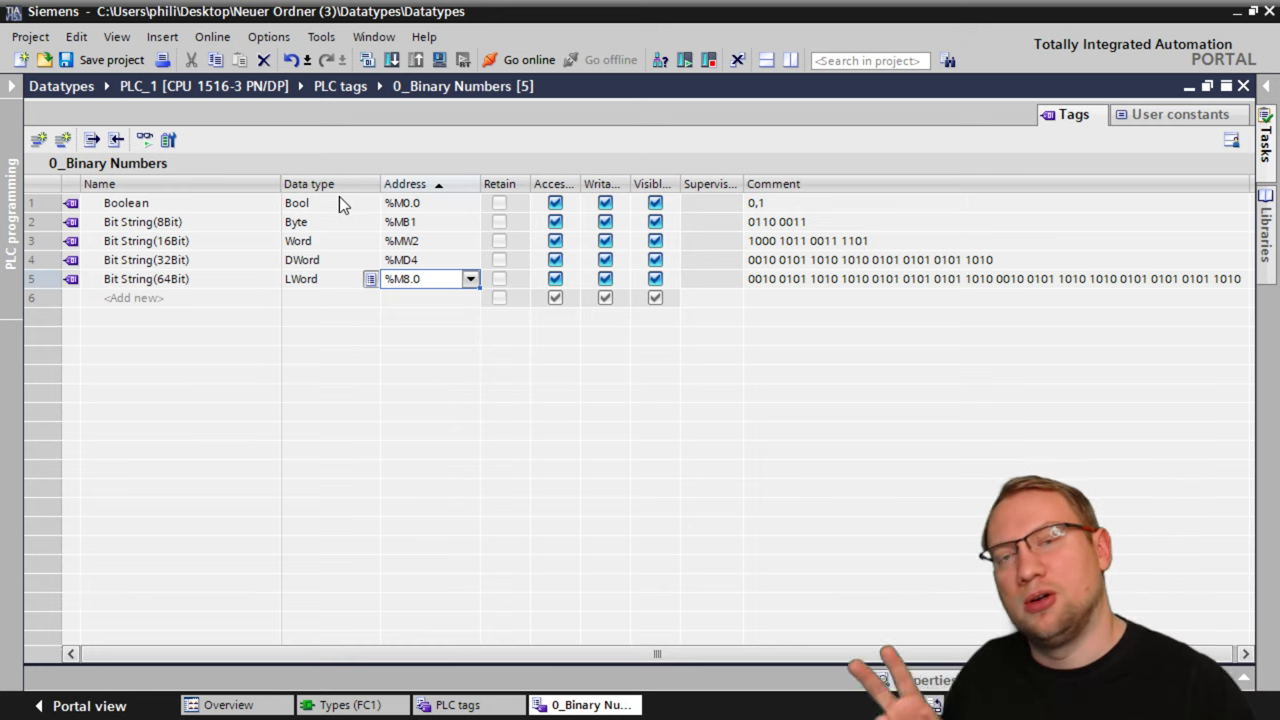
drag(339, 196, 340, 285)
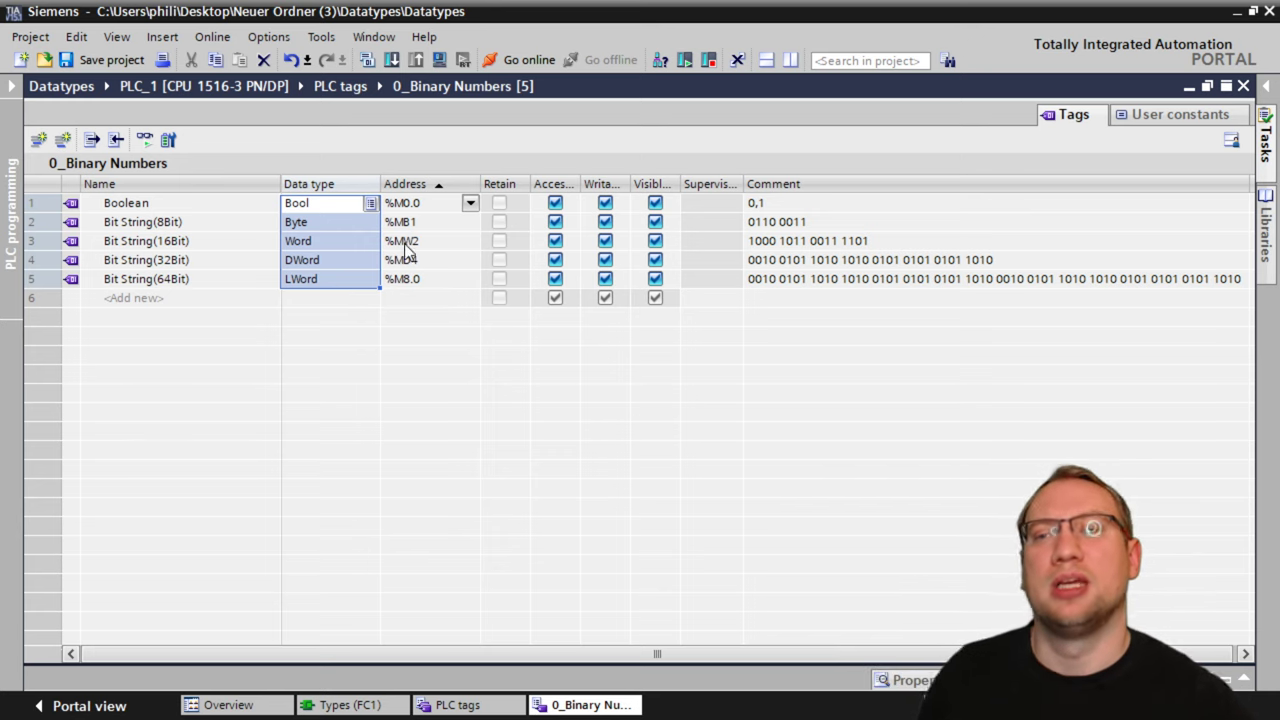
drag(436, 205, 434, 279)
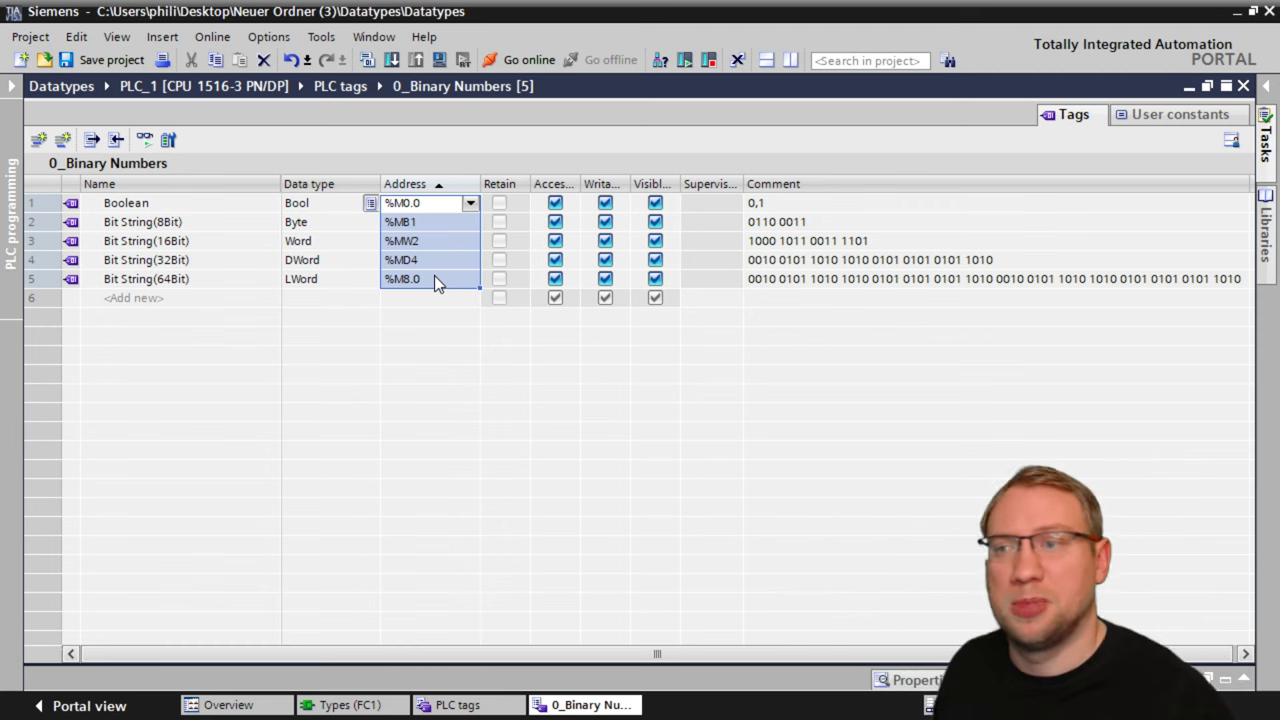
Open the assignment list of the PLC_1 CPU from the project tree
click(10, 180)
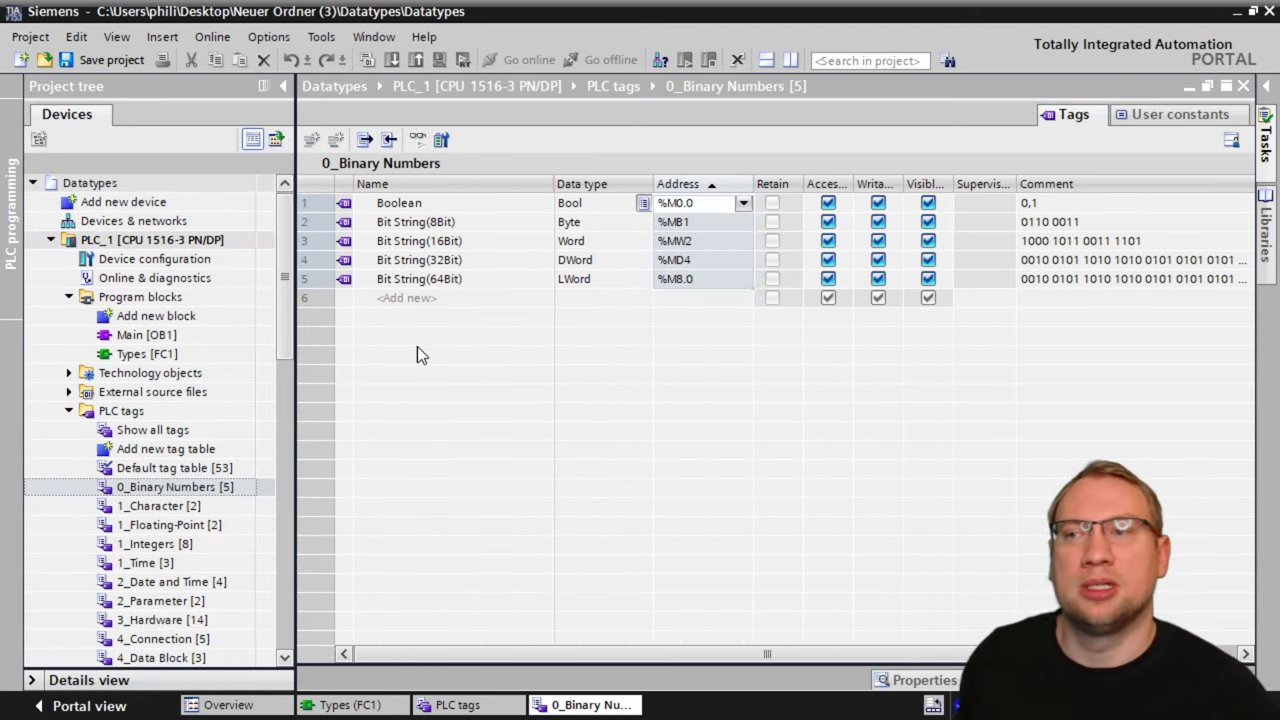
click(190, 243)
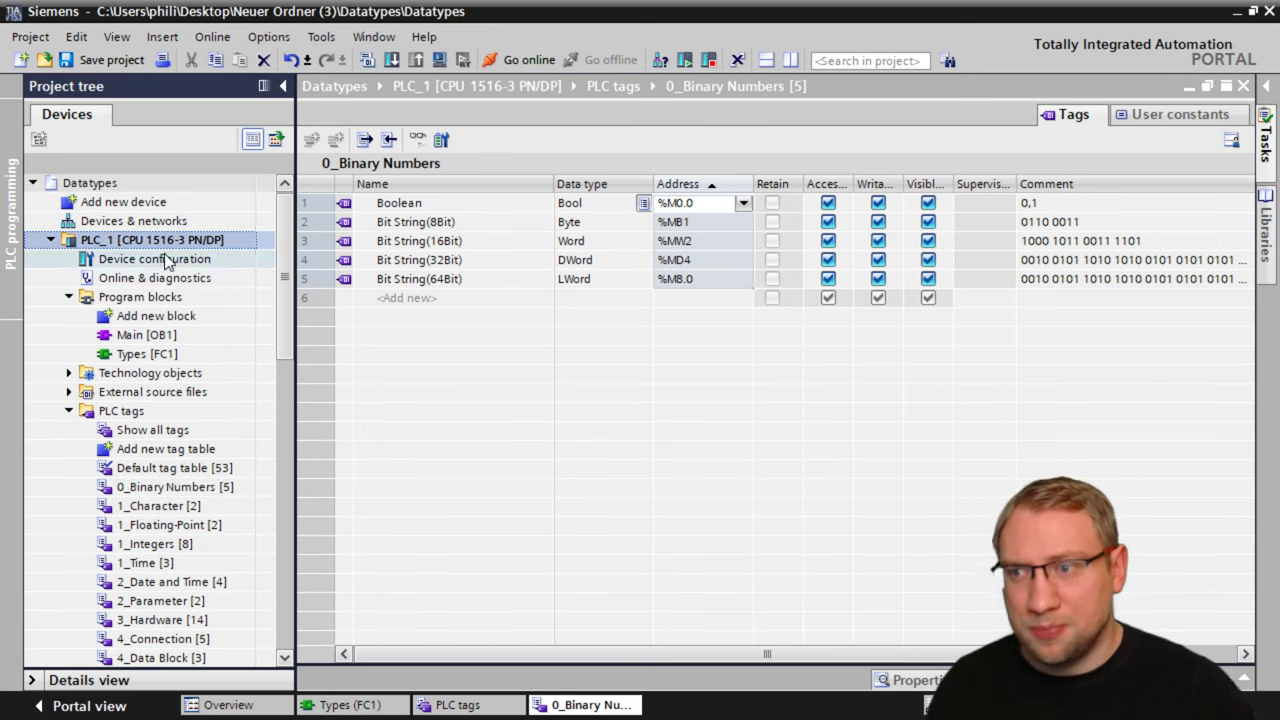
right_click(132, 245)
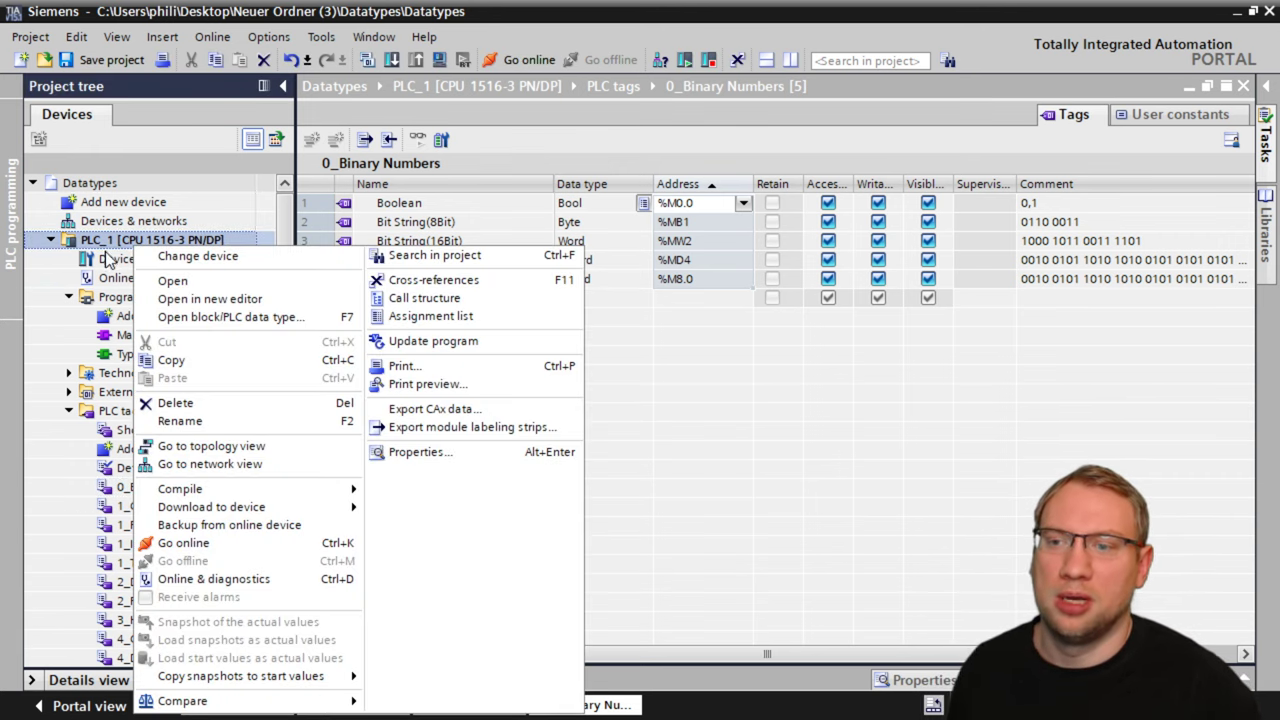
click(482, 318)
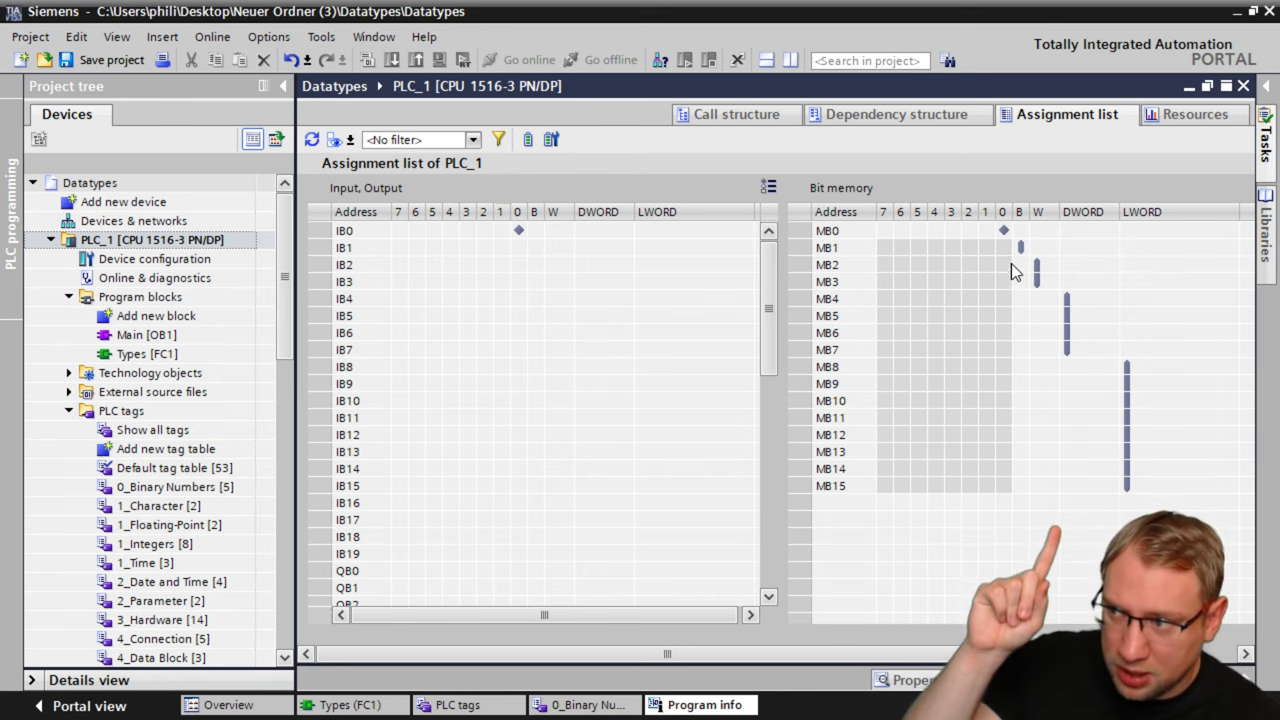
Trace the Bool, Byte, Word and DWord tags through memory bytes MB0 to MB7
mouse_move(997, 235)
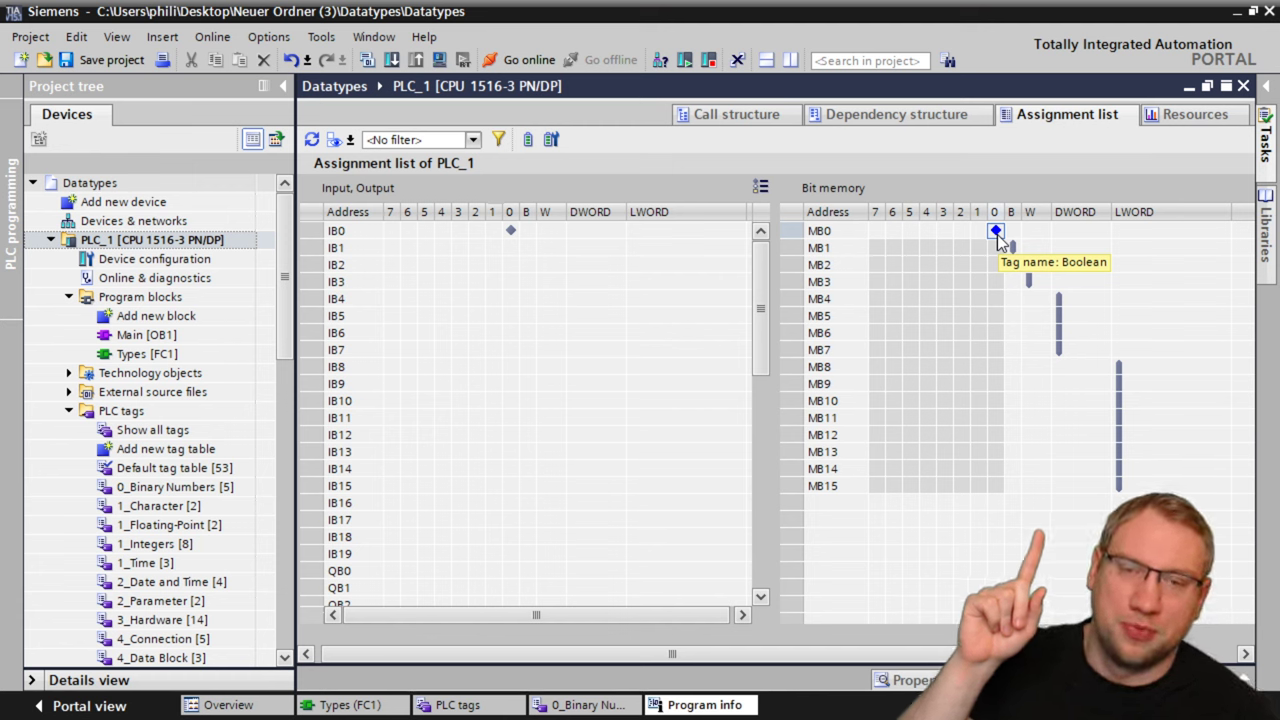
click(825, 234)
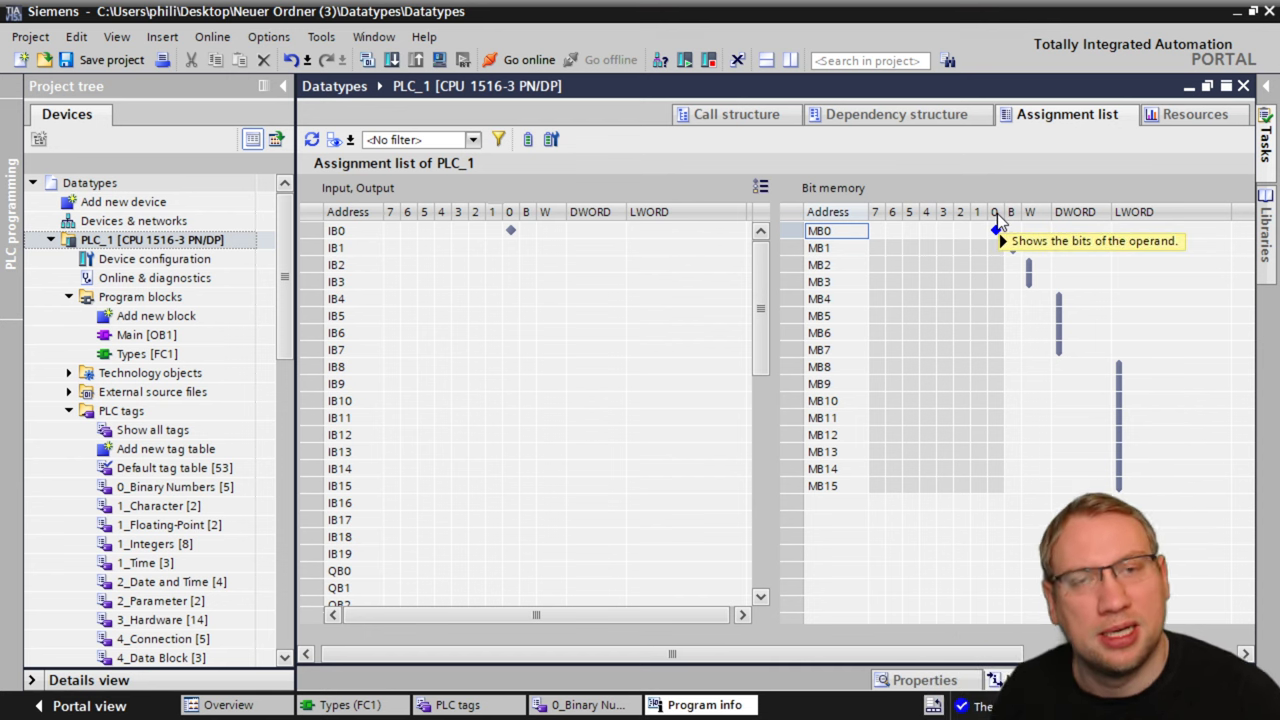
click(962, 315)
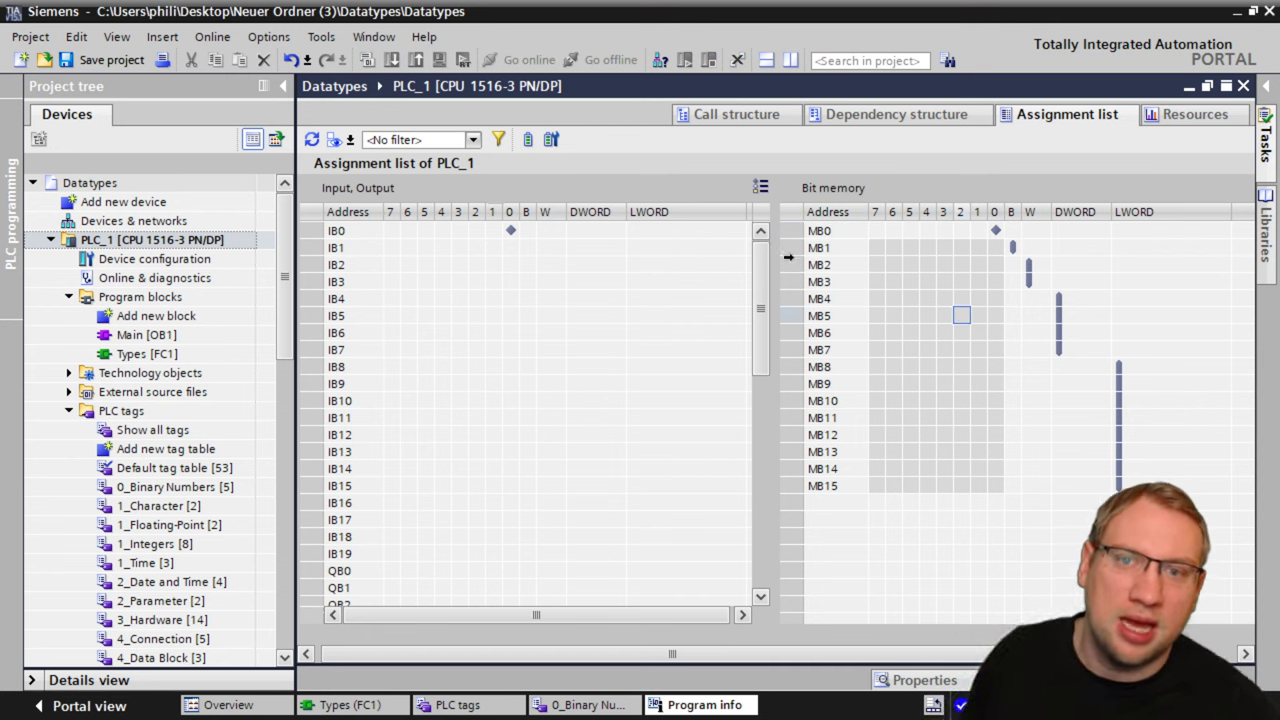
click(831, 246)
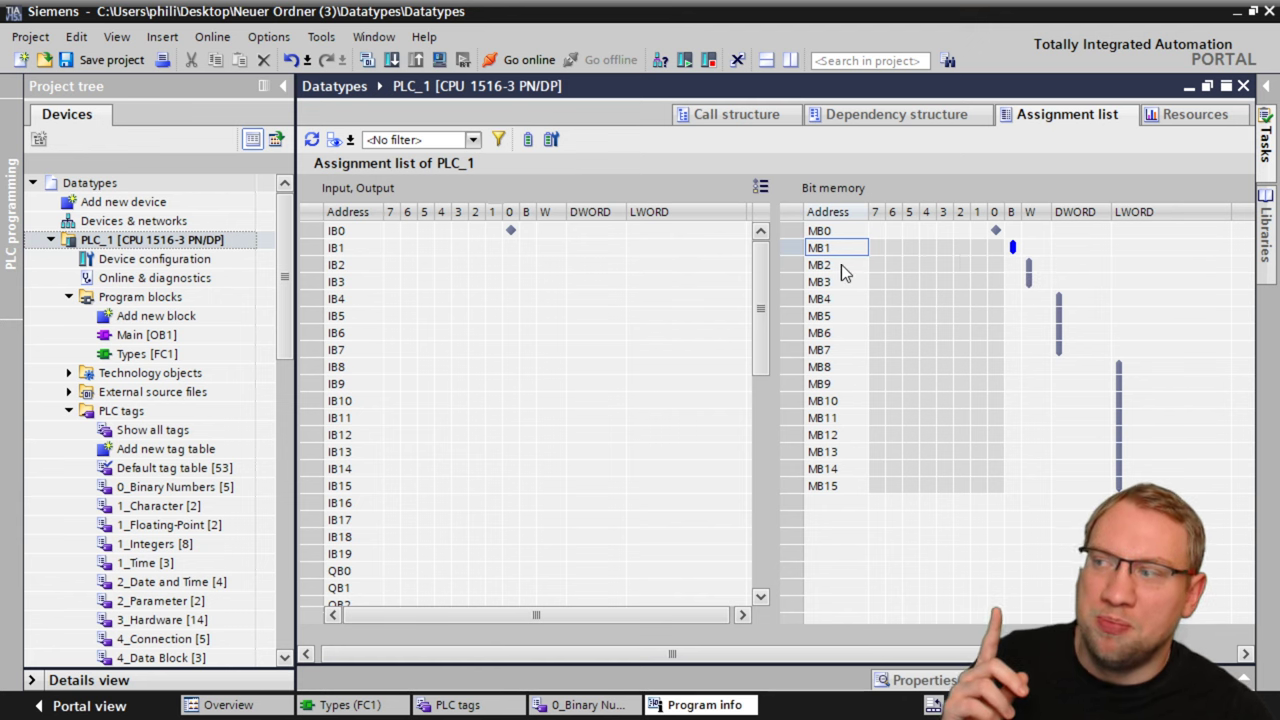
click(1013, 265)
click(1030, 281)
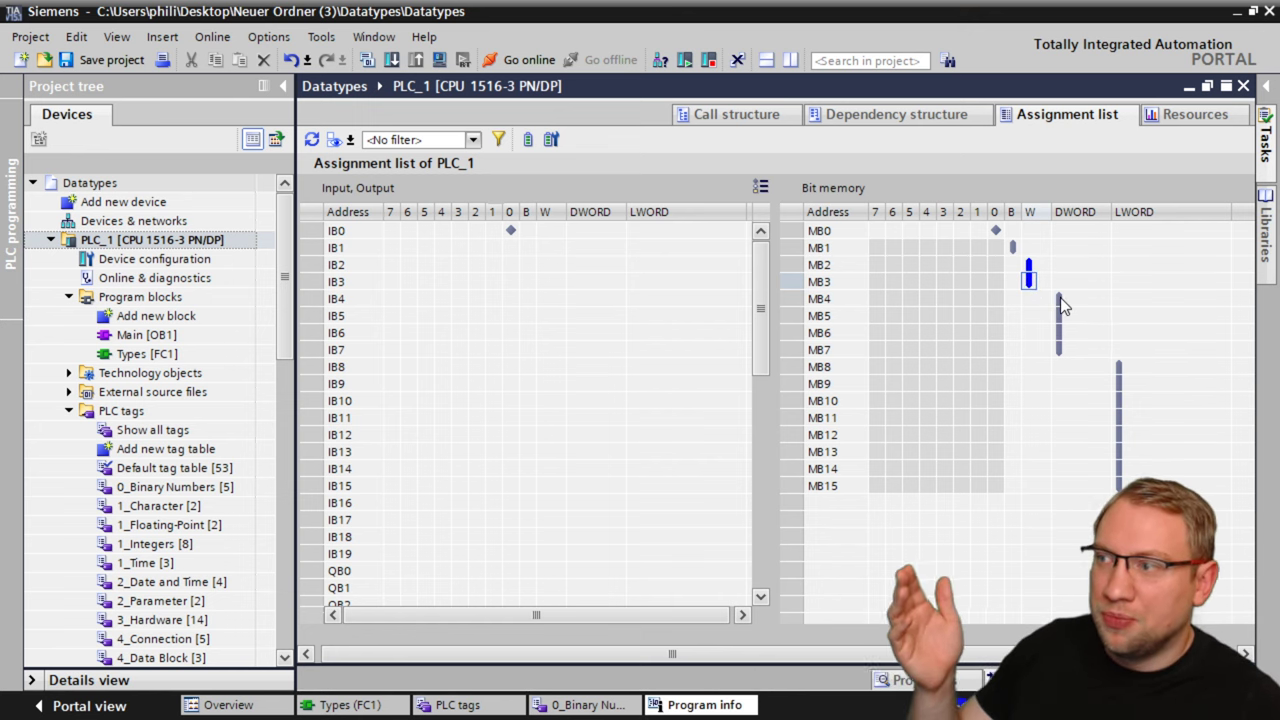
click(852, 299)
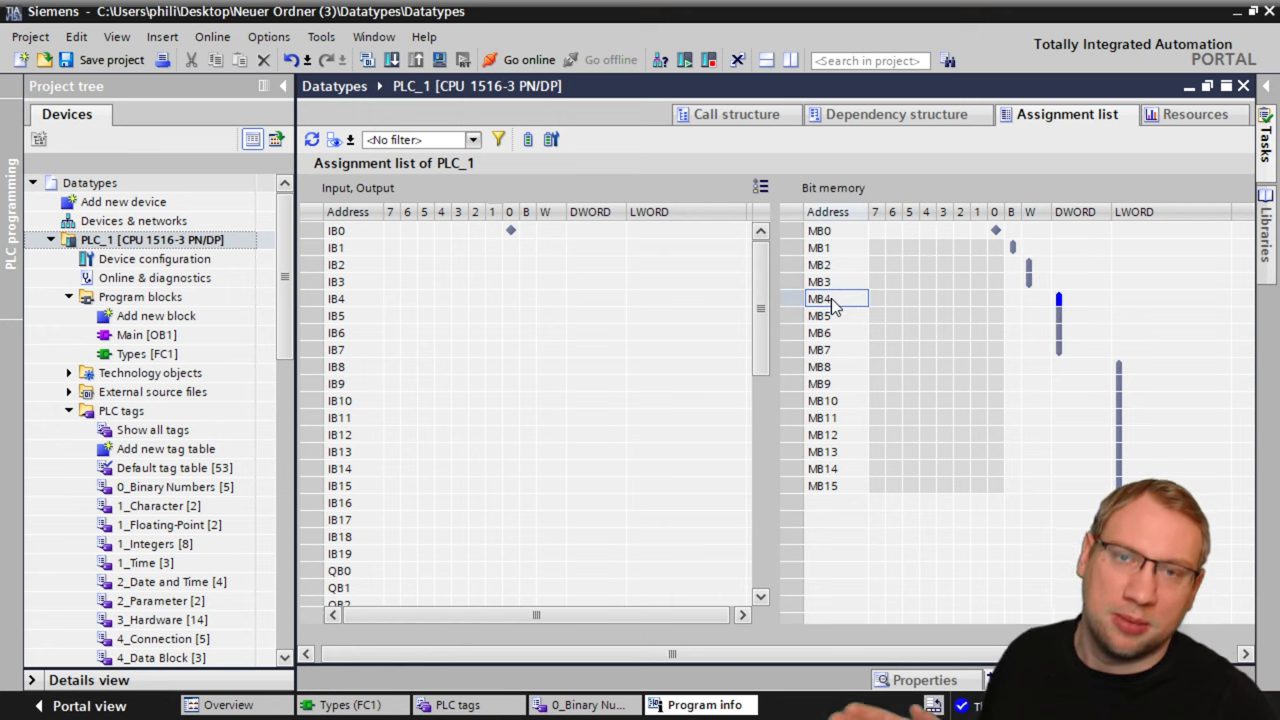
click(1059, 308)
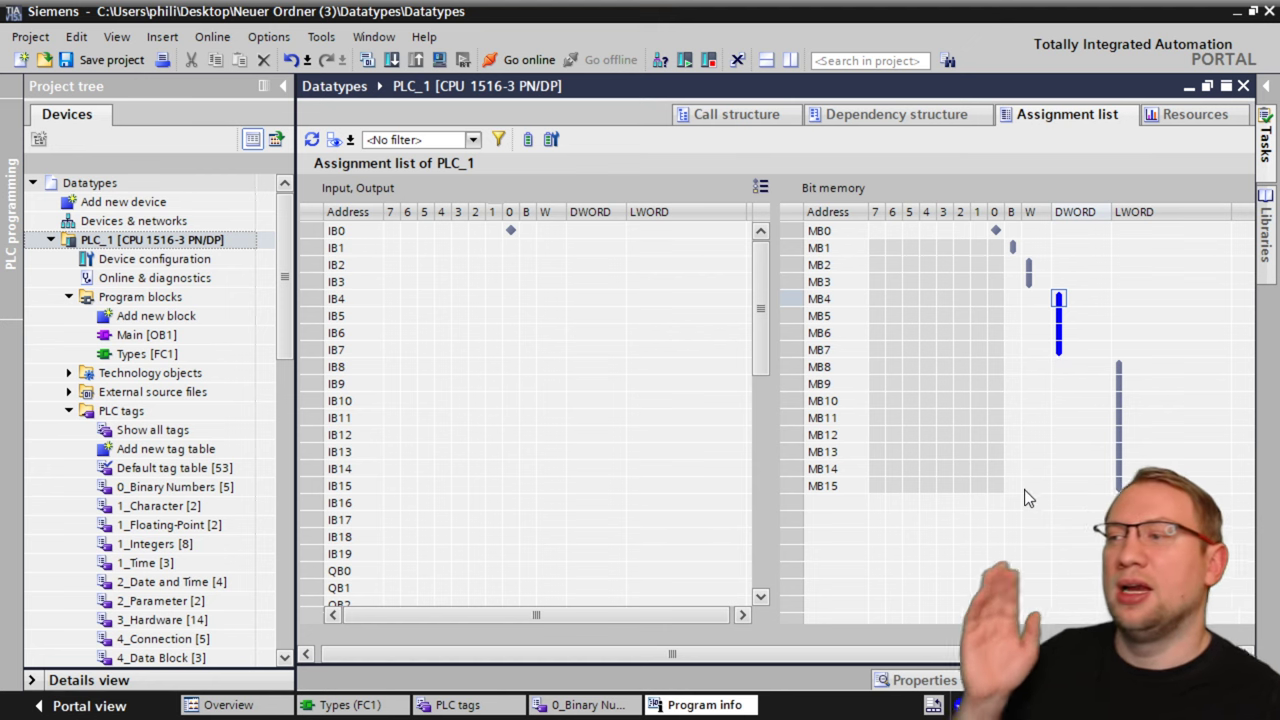
Show the LWord tag filling MB8 to MB15, then reopen the 0_Binary Numbers tag table
click(1119, 369)
click(995, 367)
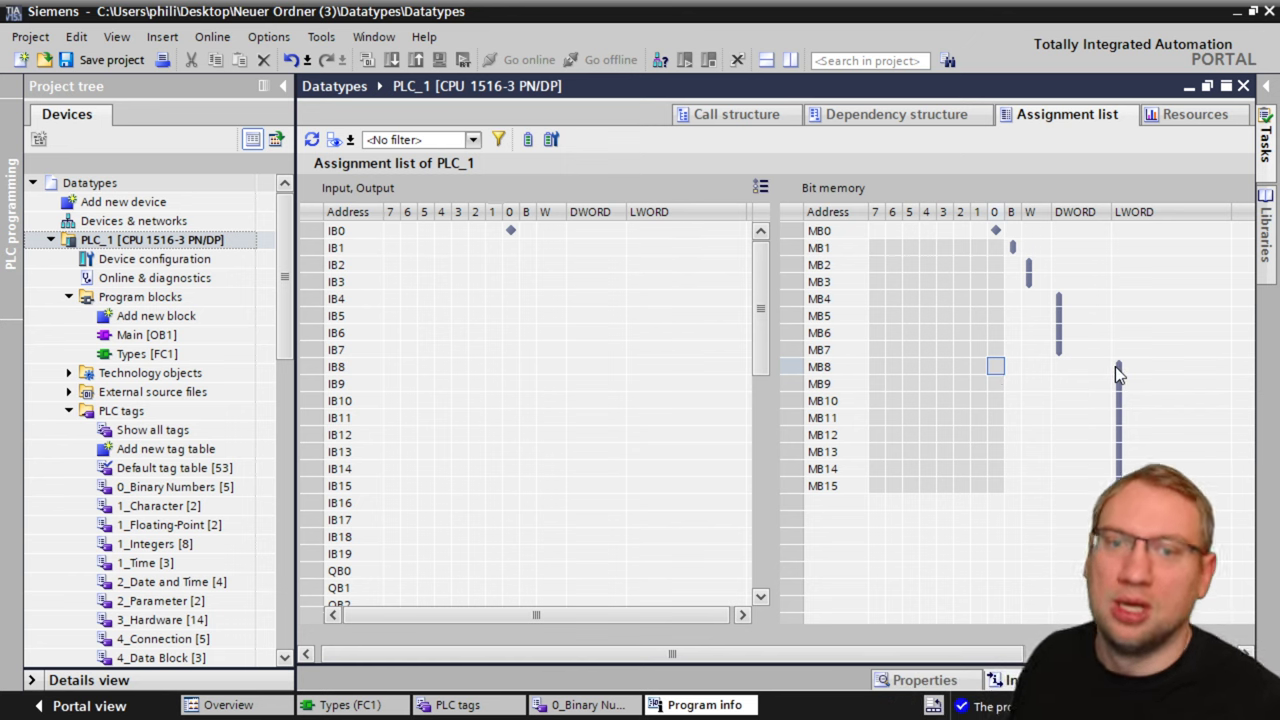
mouse_move(1117, 369)
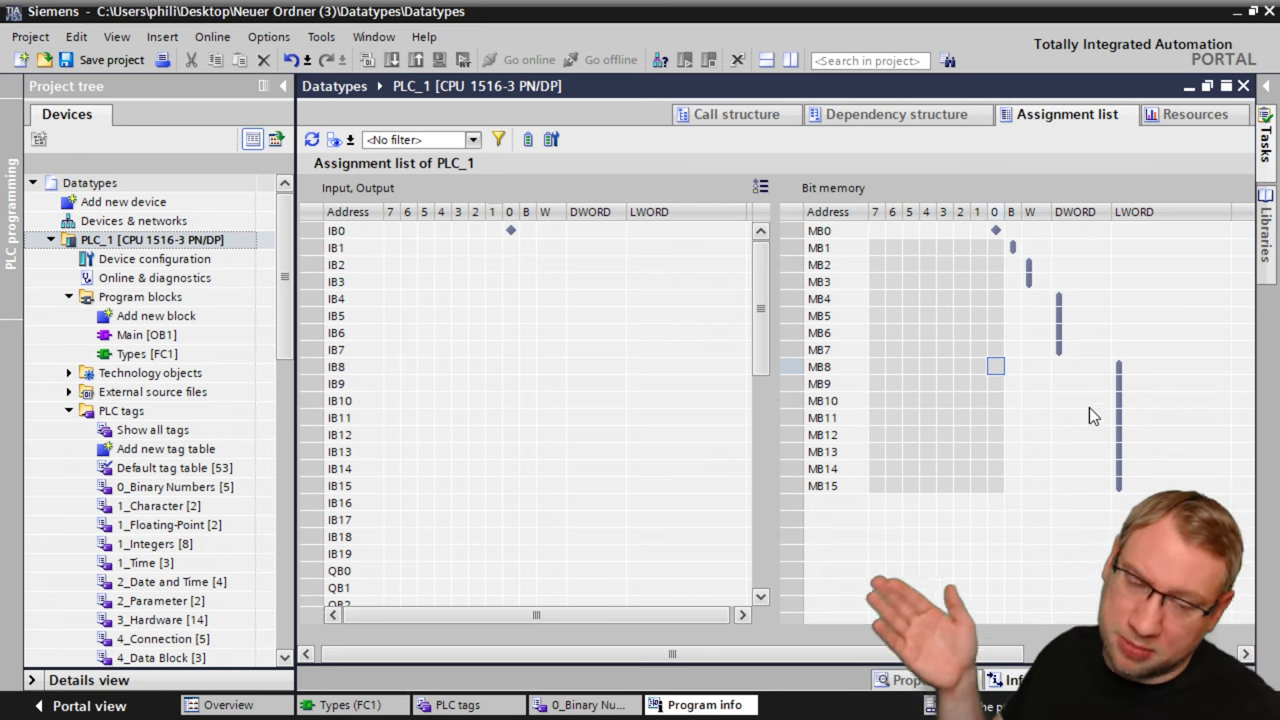
click(1120, 371)
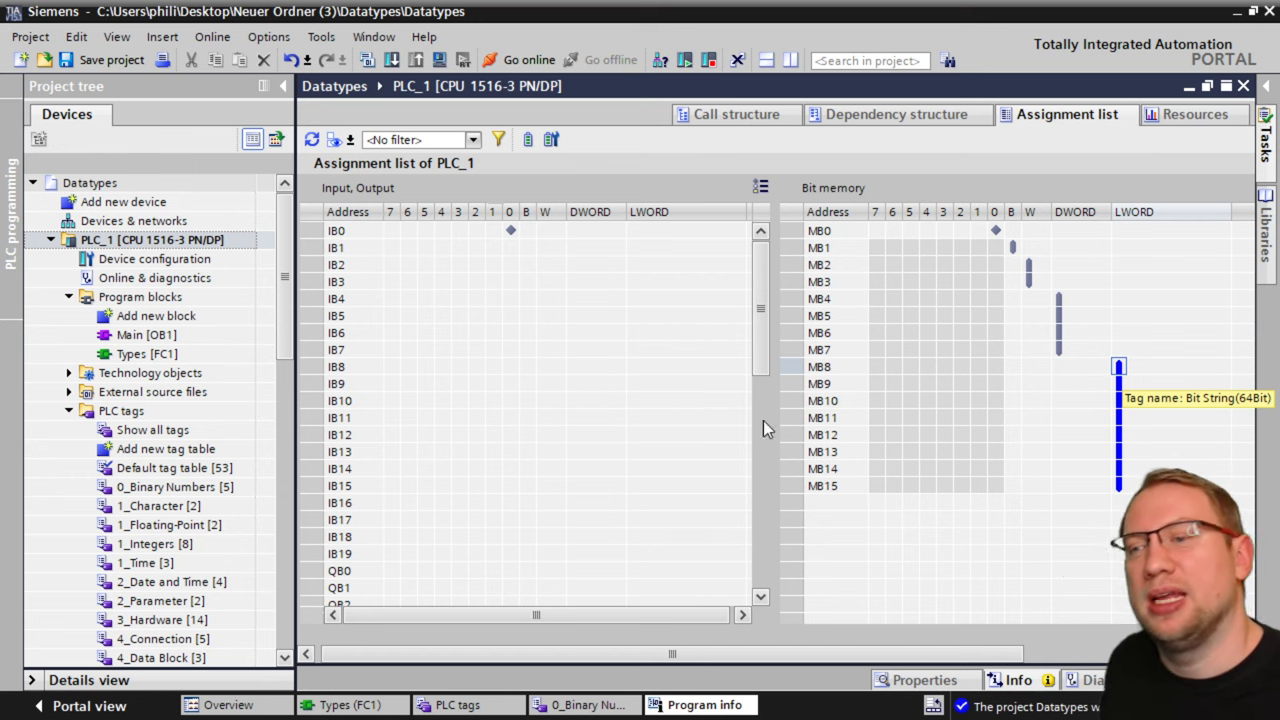
double_click(170, 487)
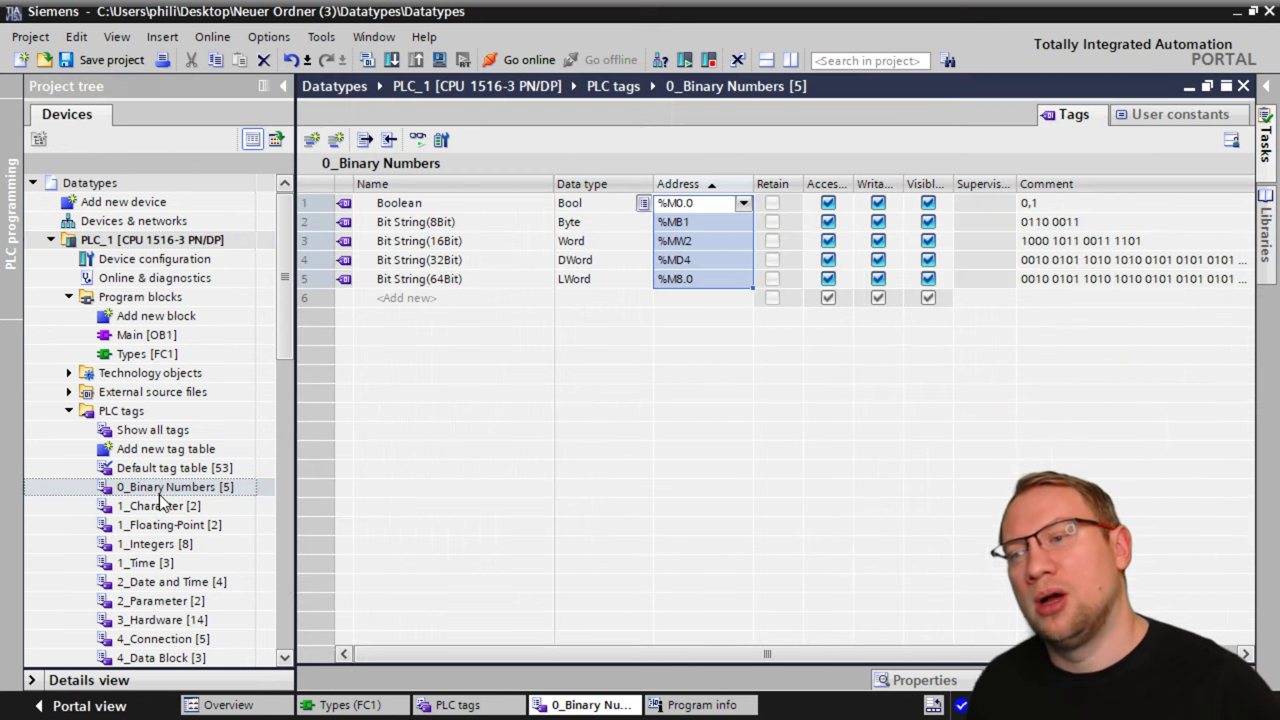
Review the Bool, Byte and Word data types of the first three binary tags
click(600, 262)
click(479, 284)
click(415, 203)
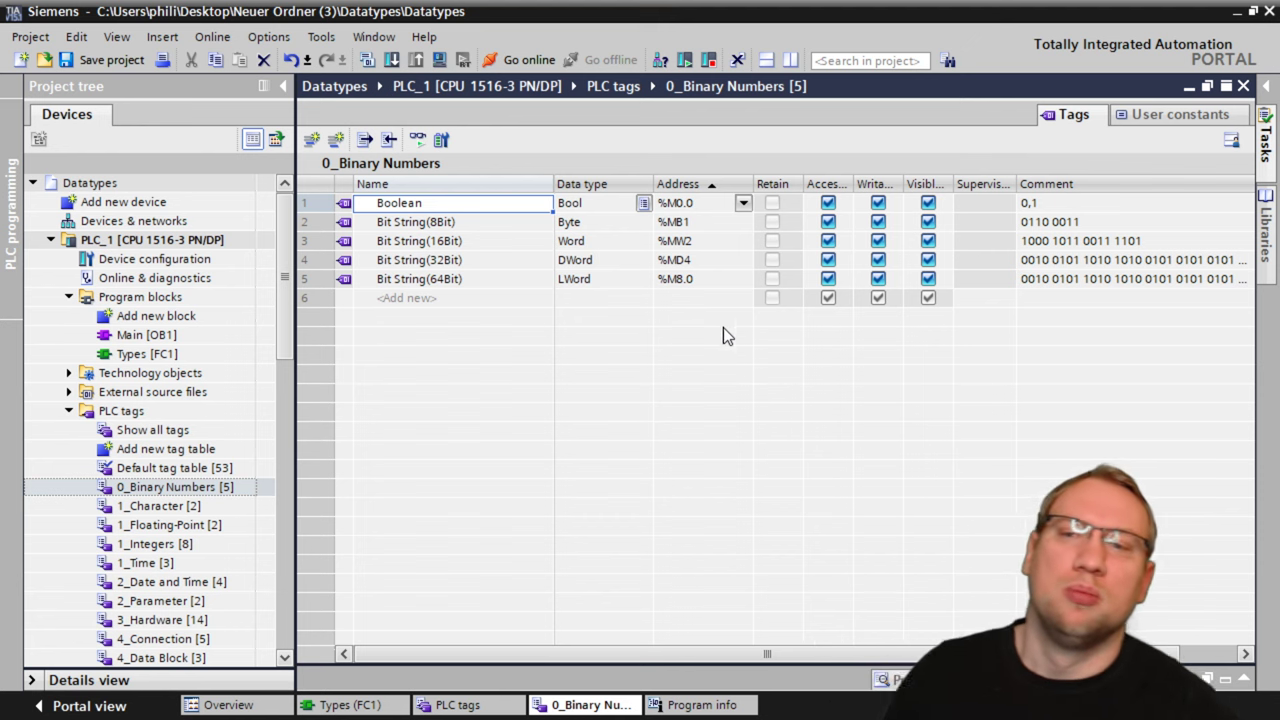
click(608, 203)
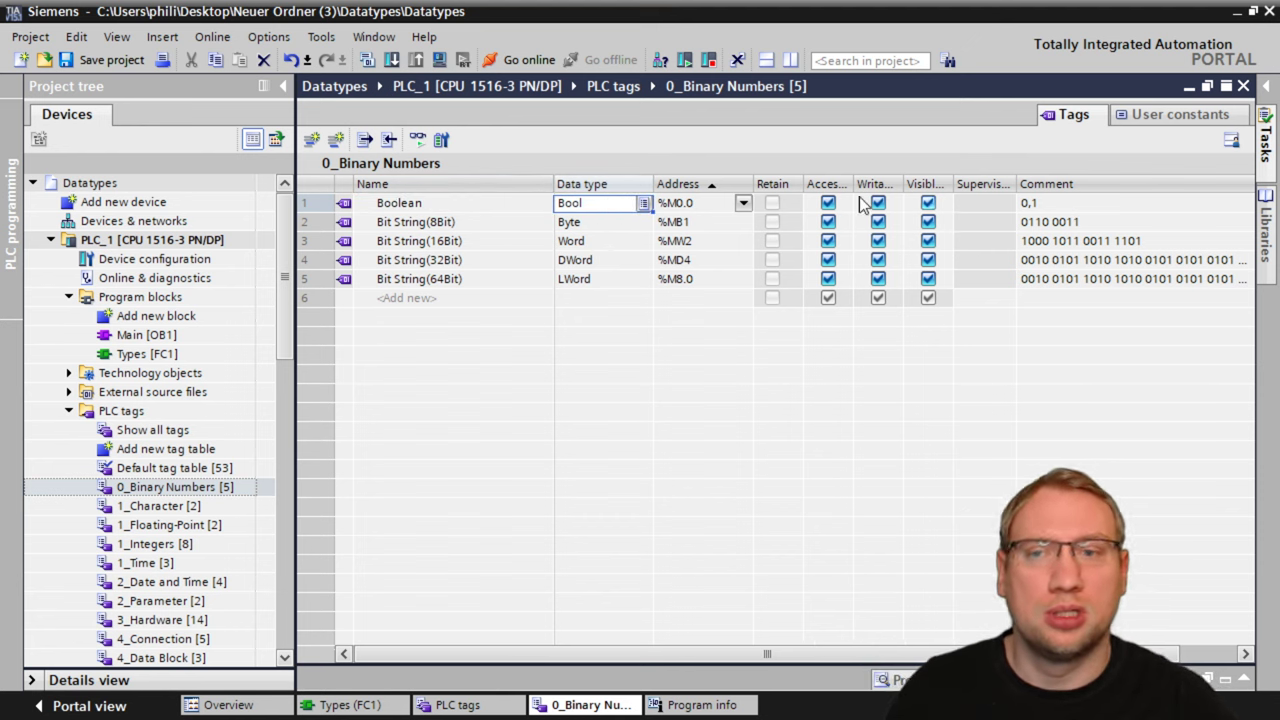
click(597, 222)
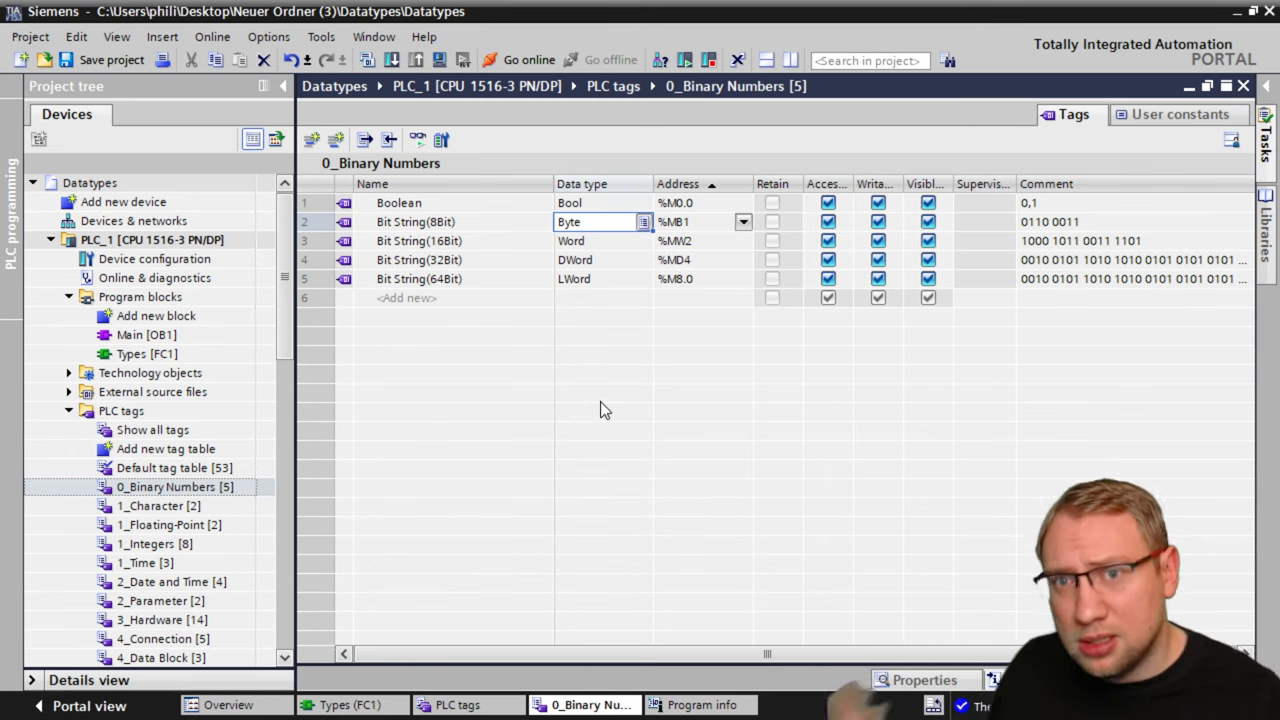
click(592, 247)
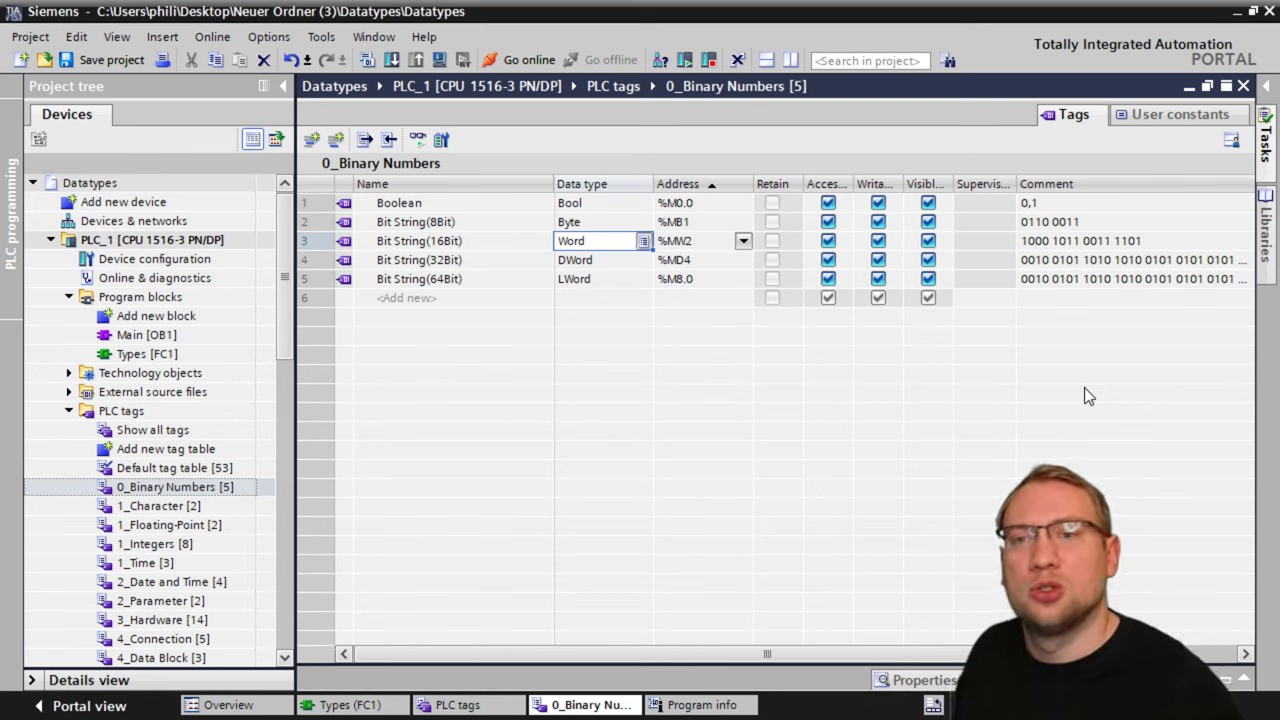
Check the DWord and LWord types and the %MD4 address, then save the project
click(568, 264)
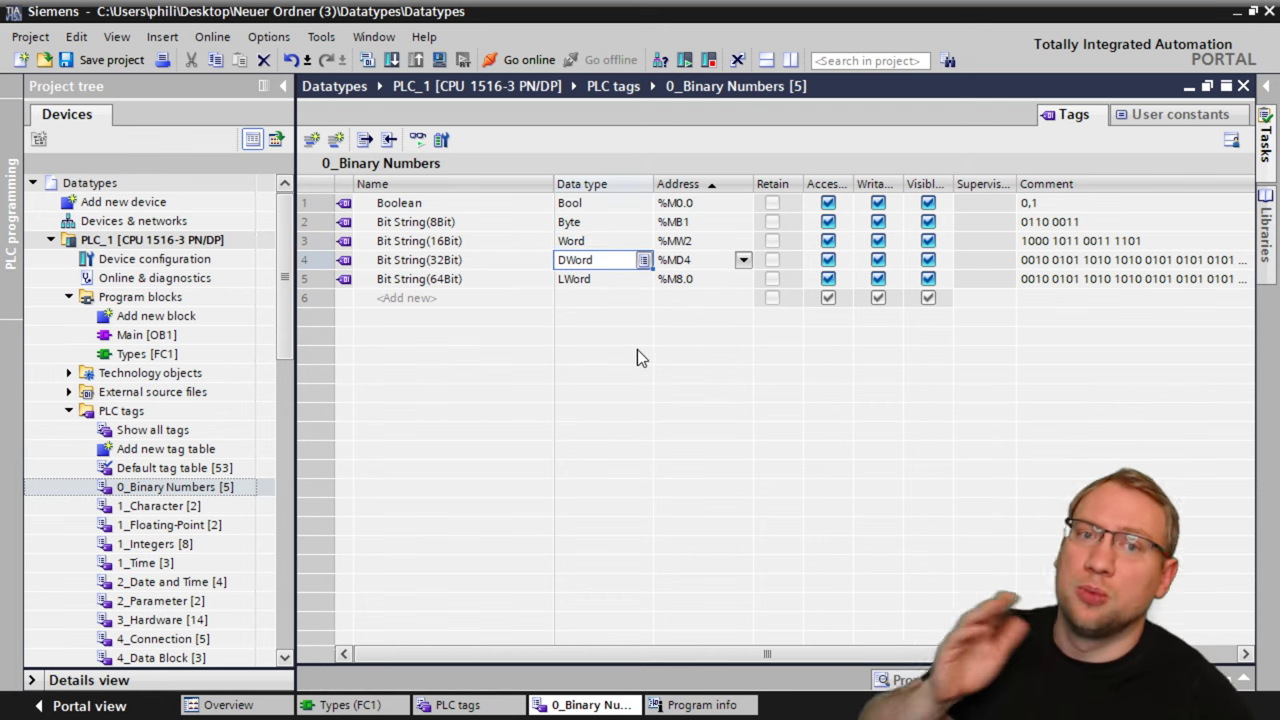
click(582, 279)
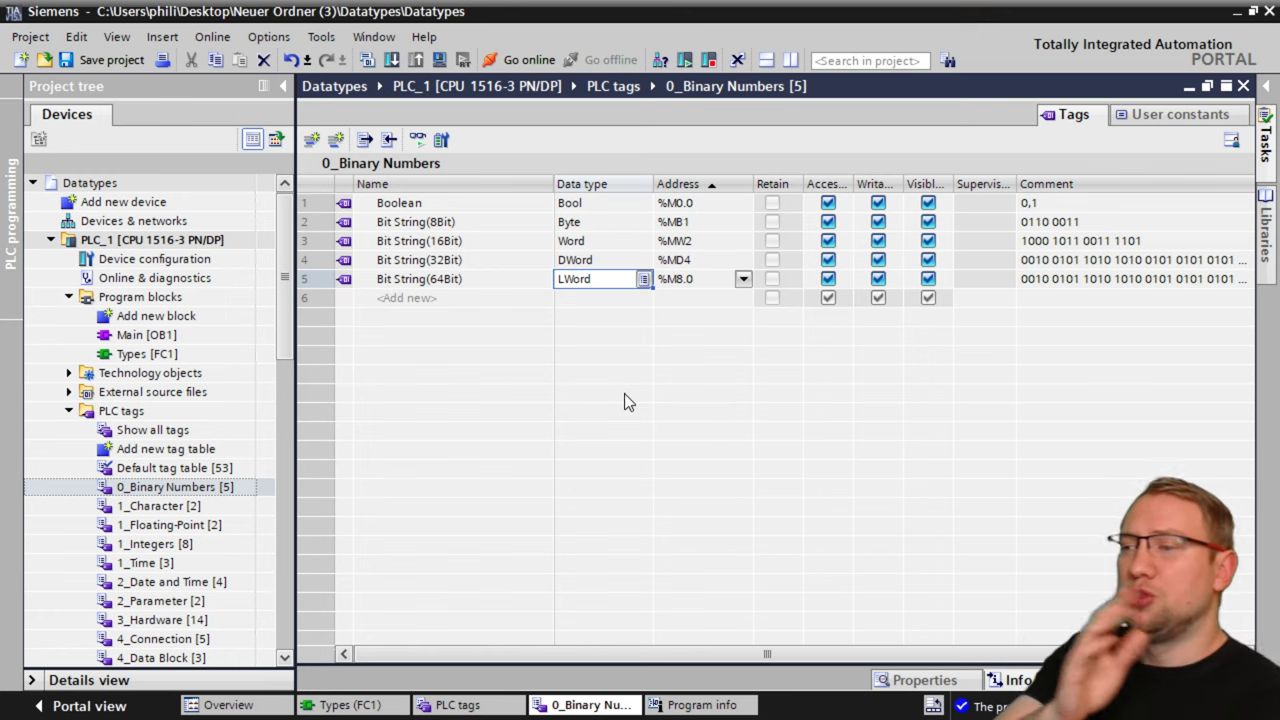
click(703, 261)
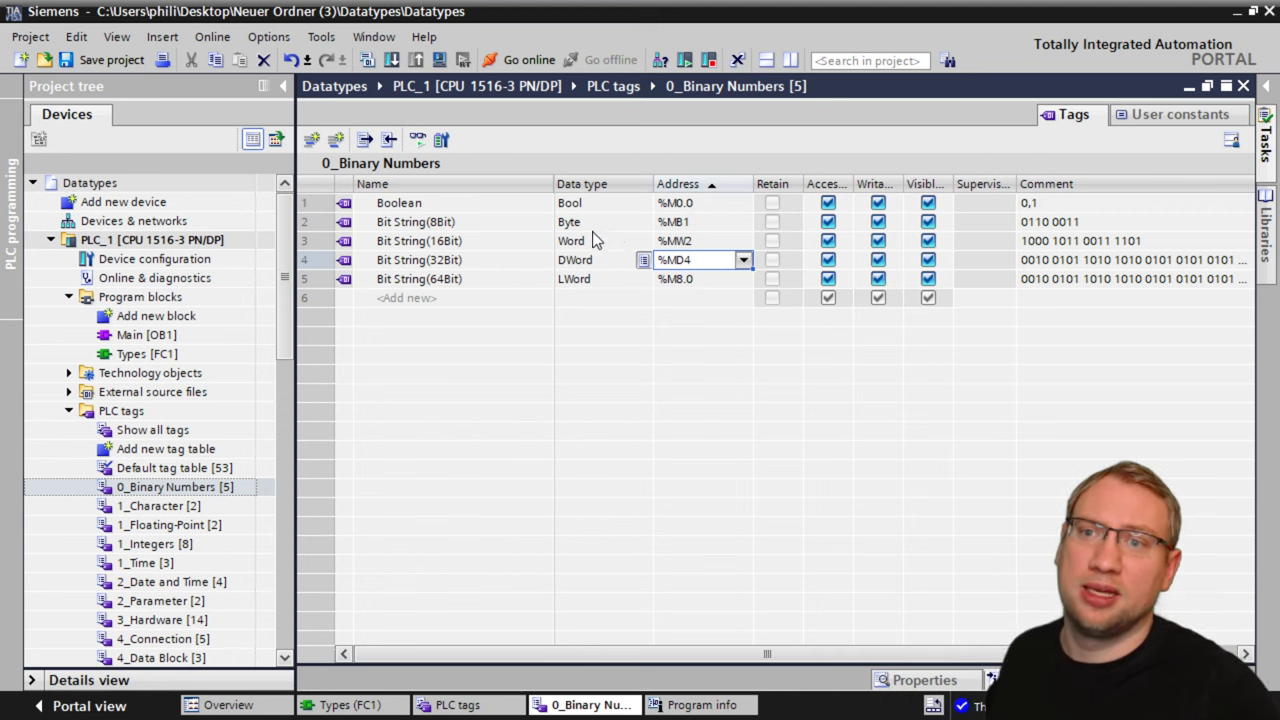
click(100, 62)
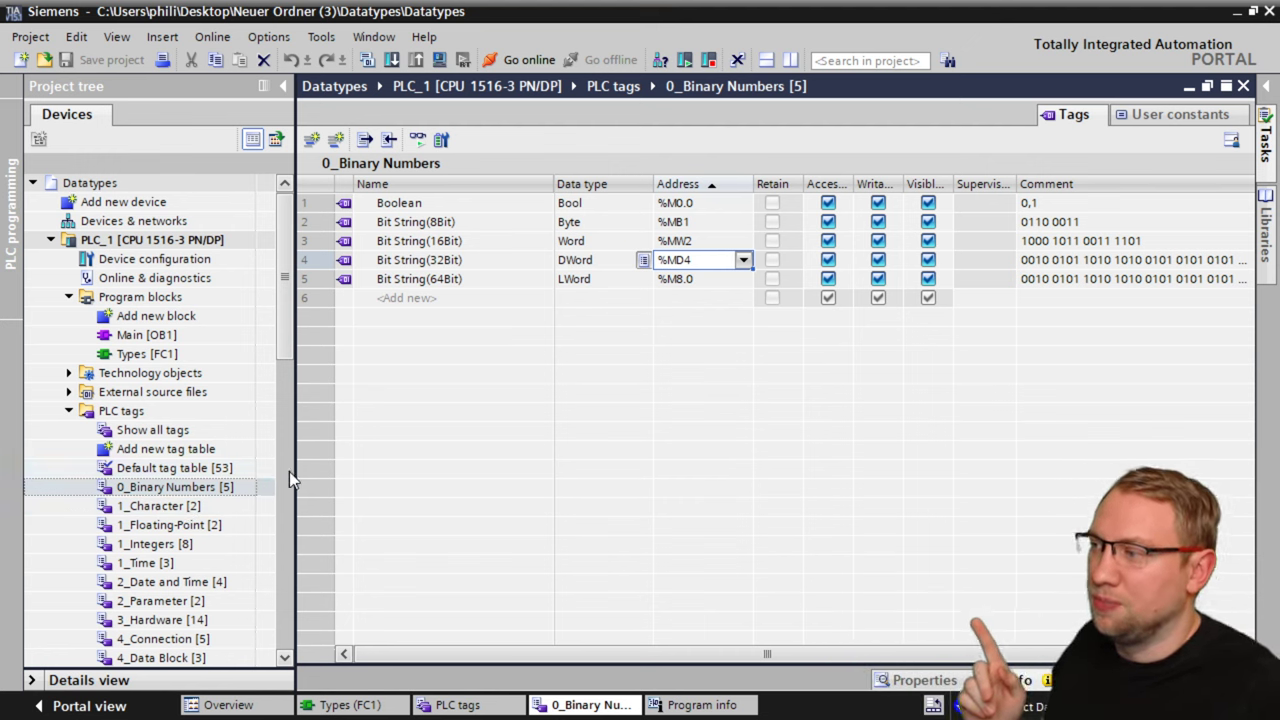
click(195, 525)
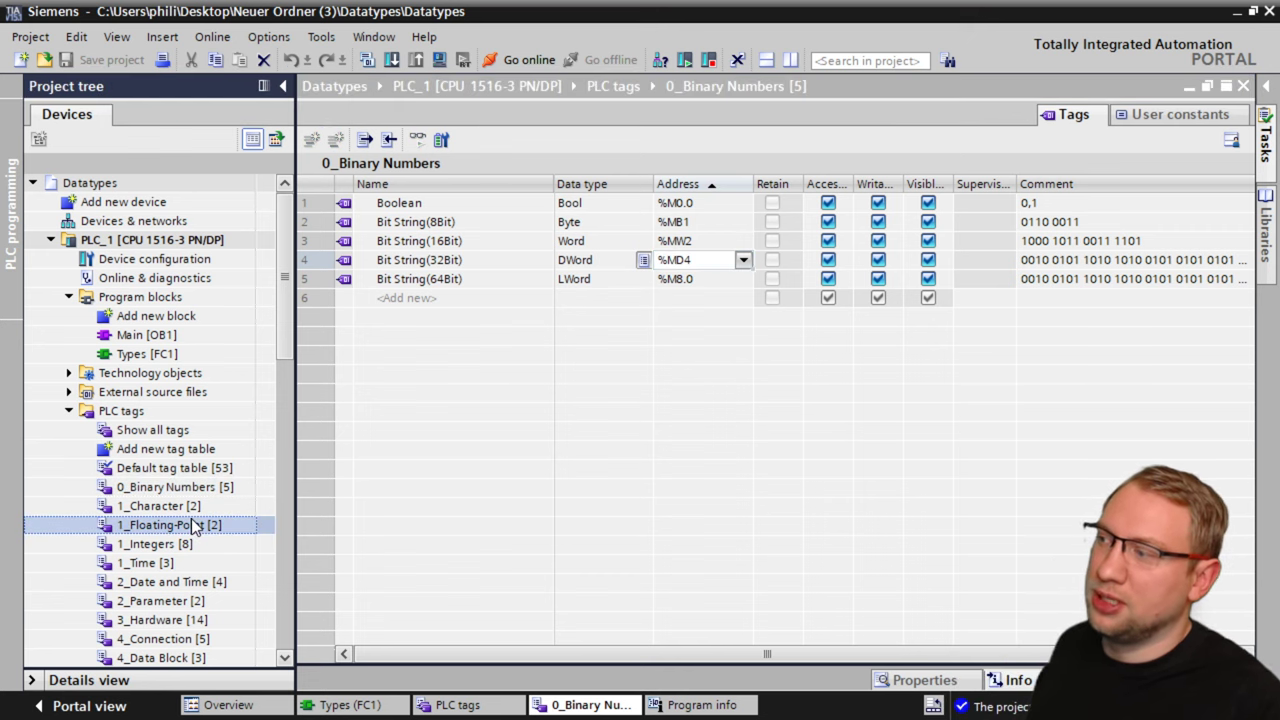
click(165, 506)
click(155, 489)
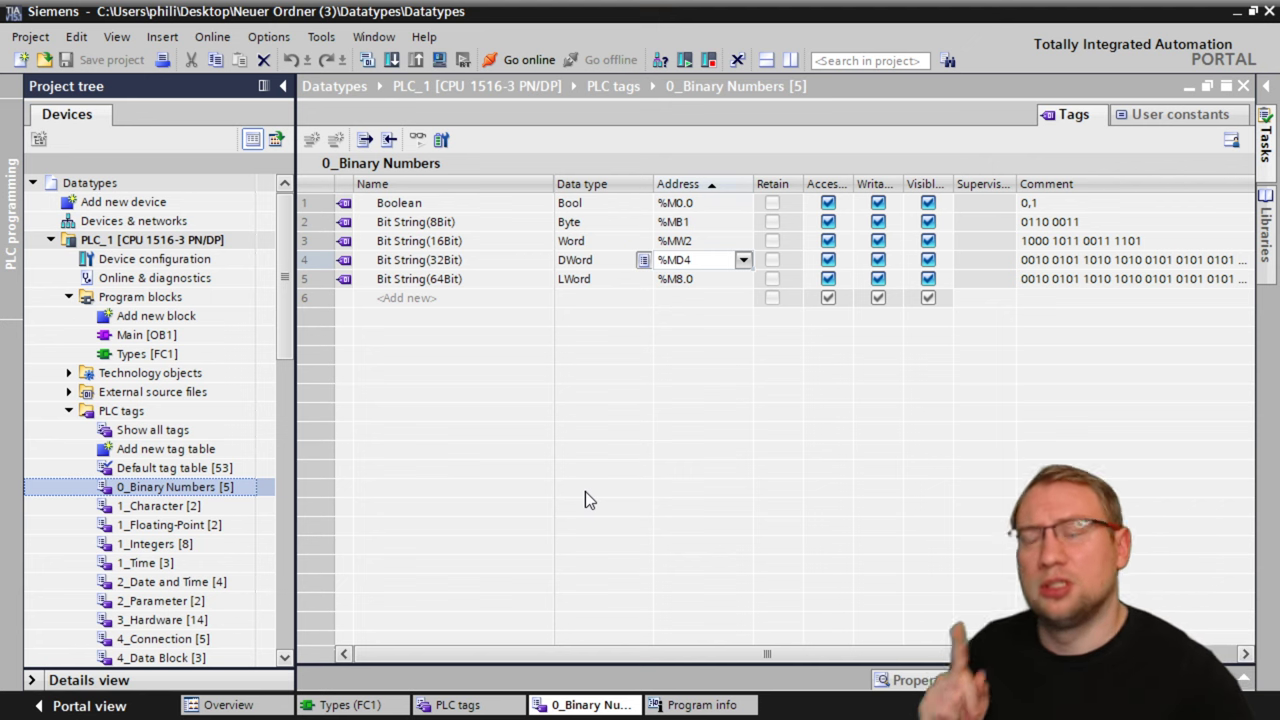
click(411, 205)
click(428, 224)
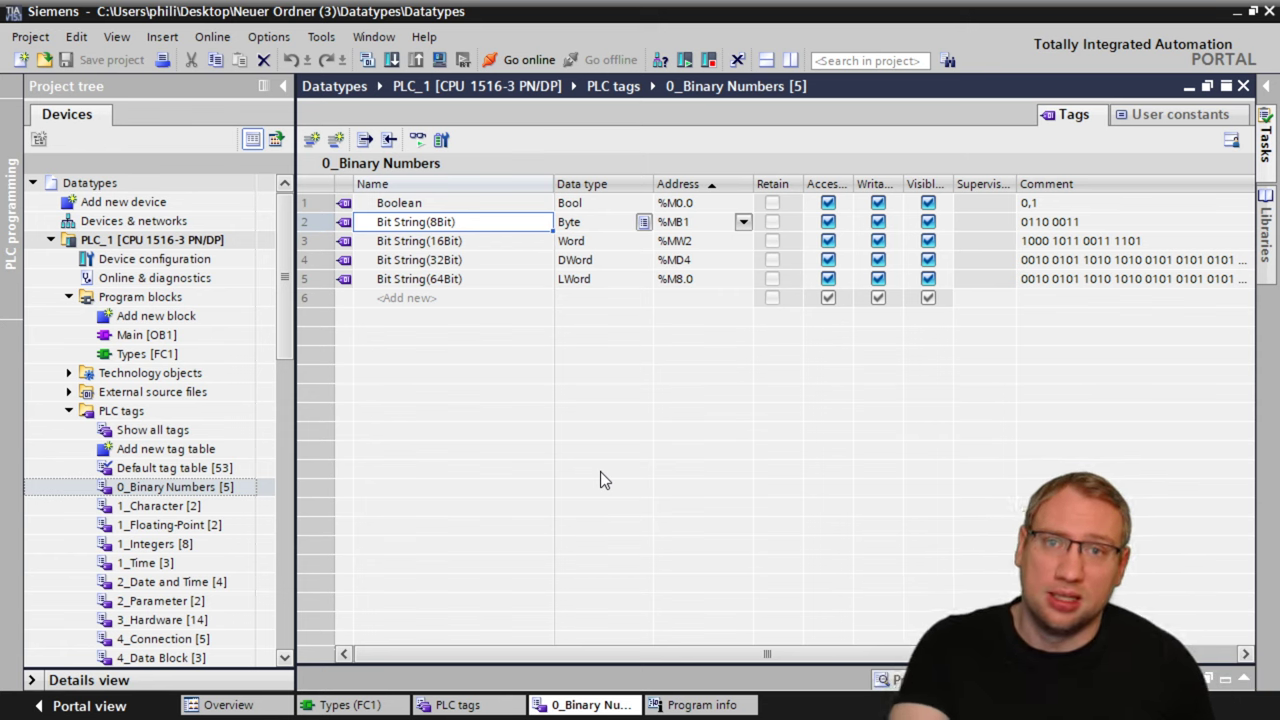
click(180, 508)
shift+click(150, 565)
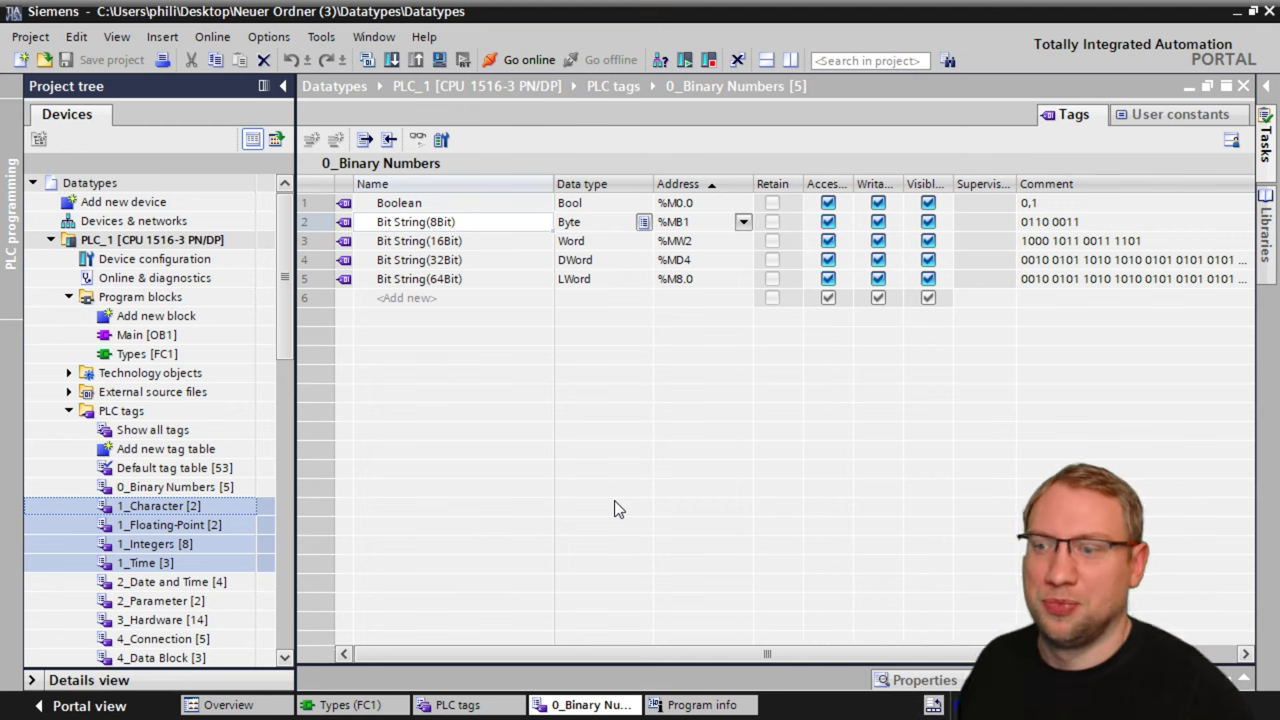
click(166, 585)
shift+click(160, 603)
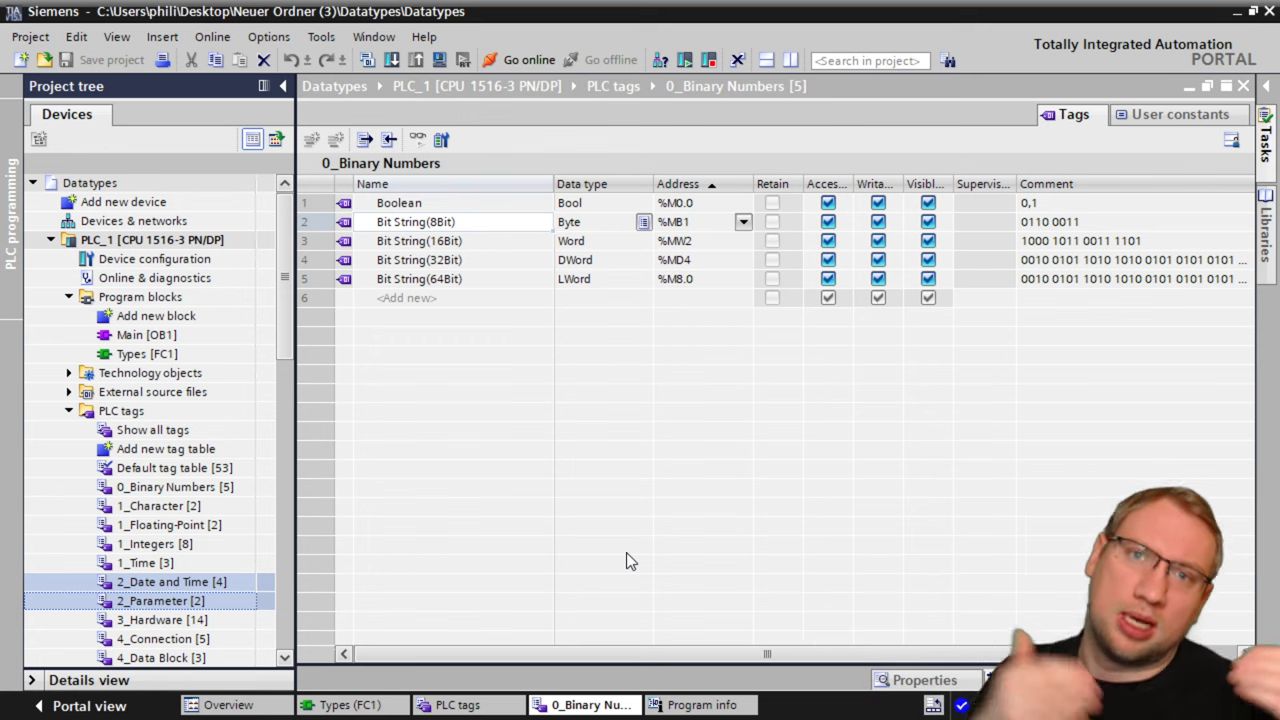
scroll(165, 603, down, 1)
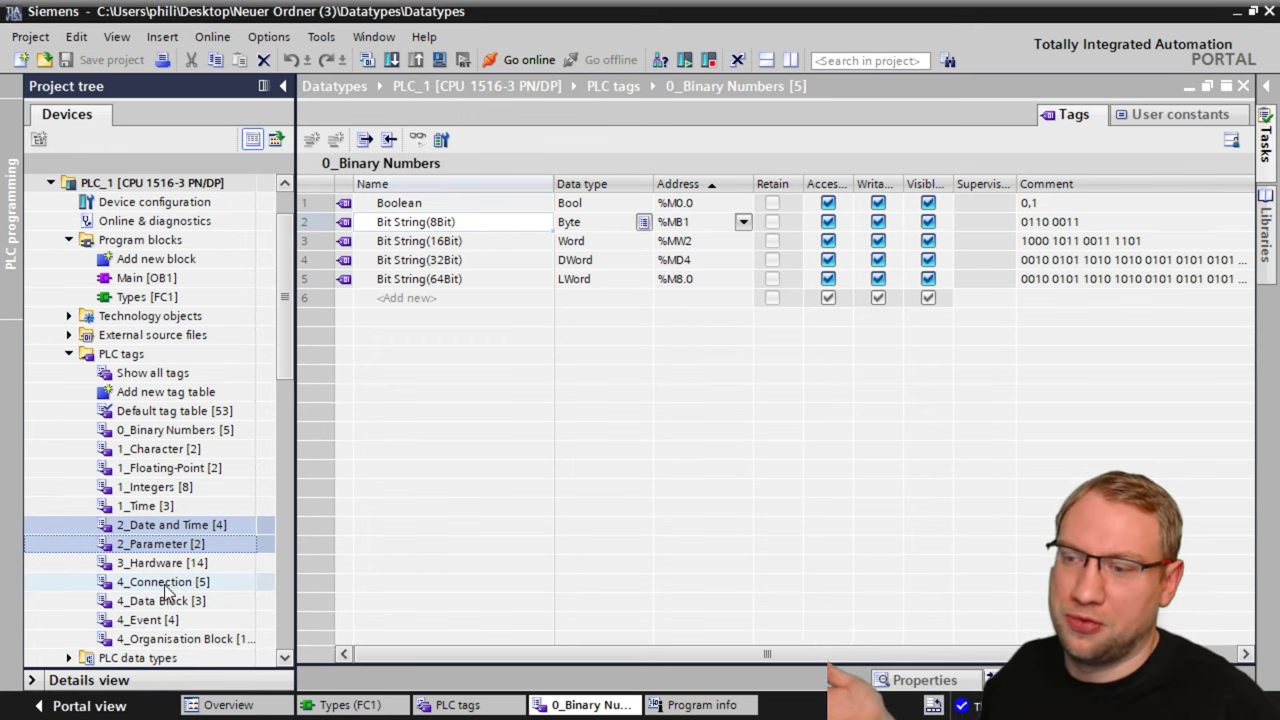
click(160, 563)
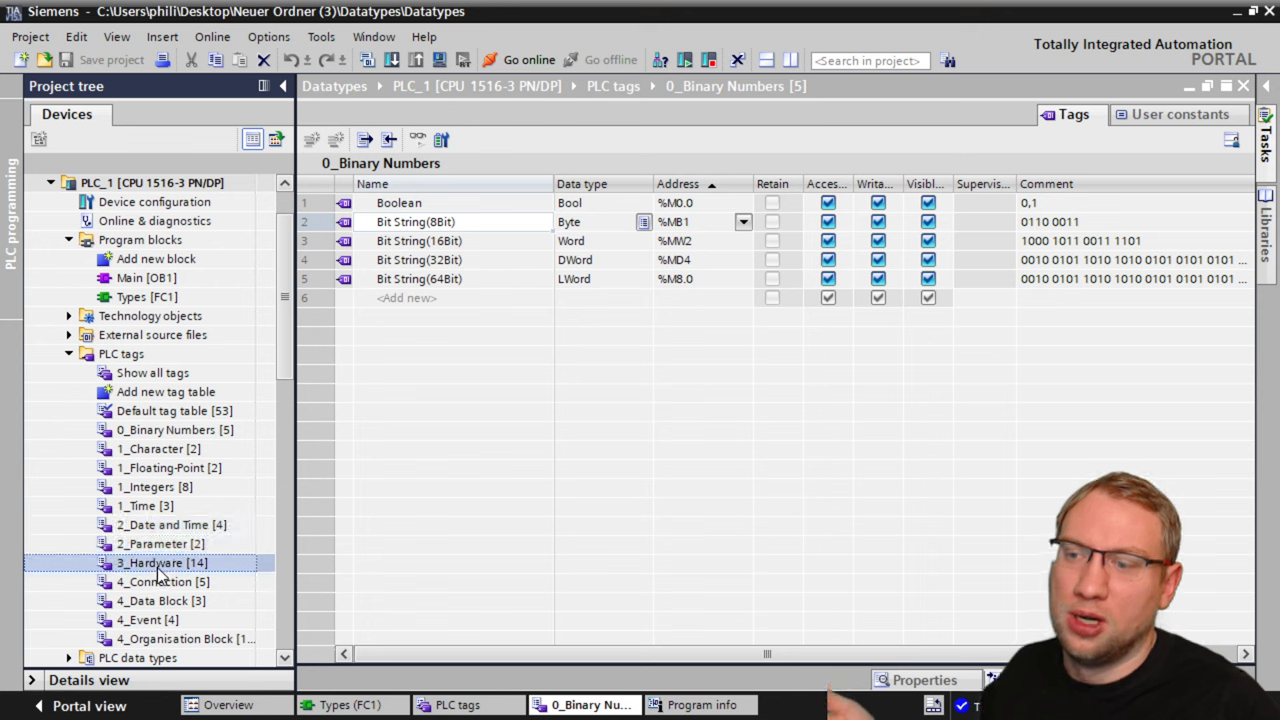
shift+click(165, 642)
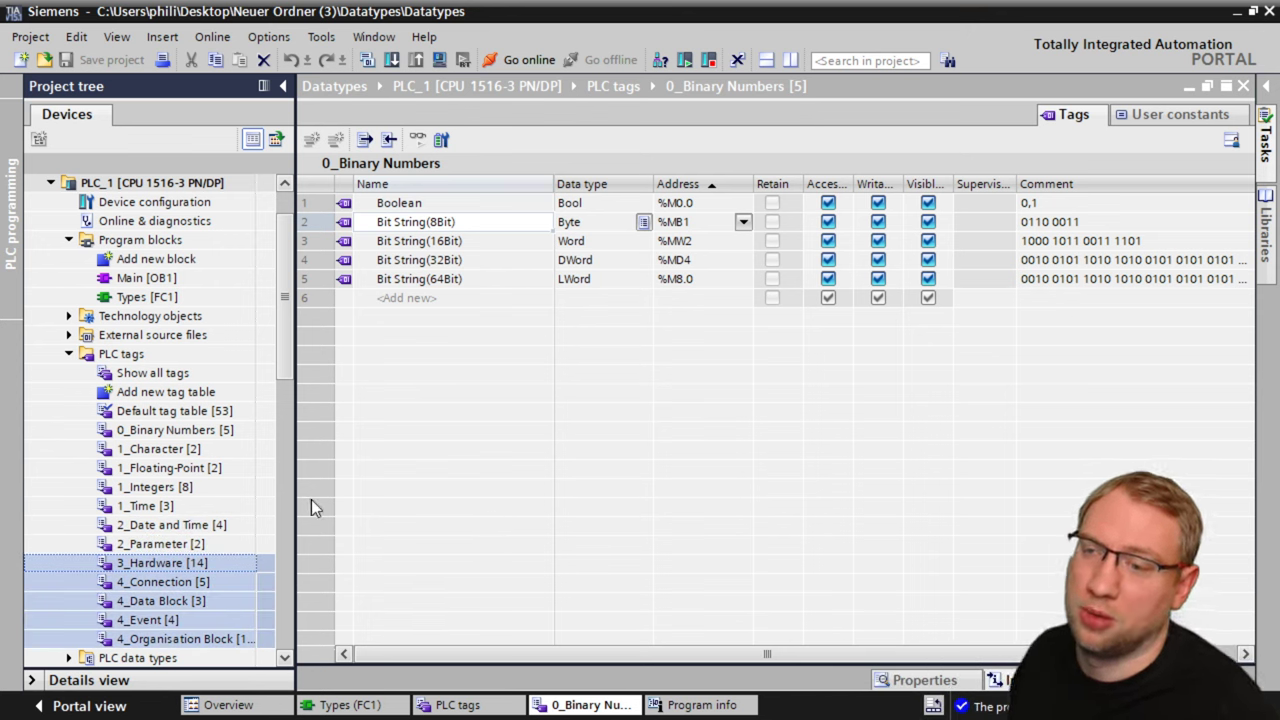
click(147, 436)
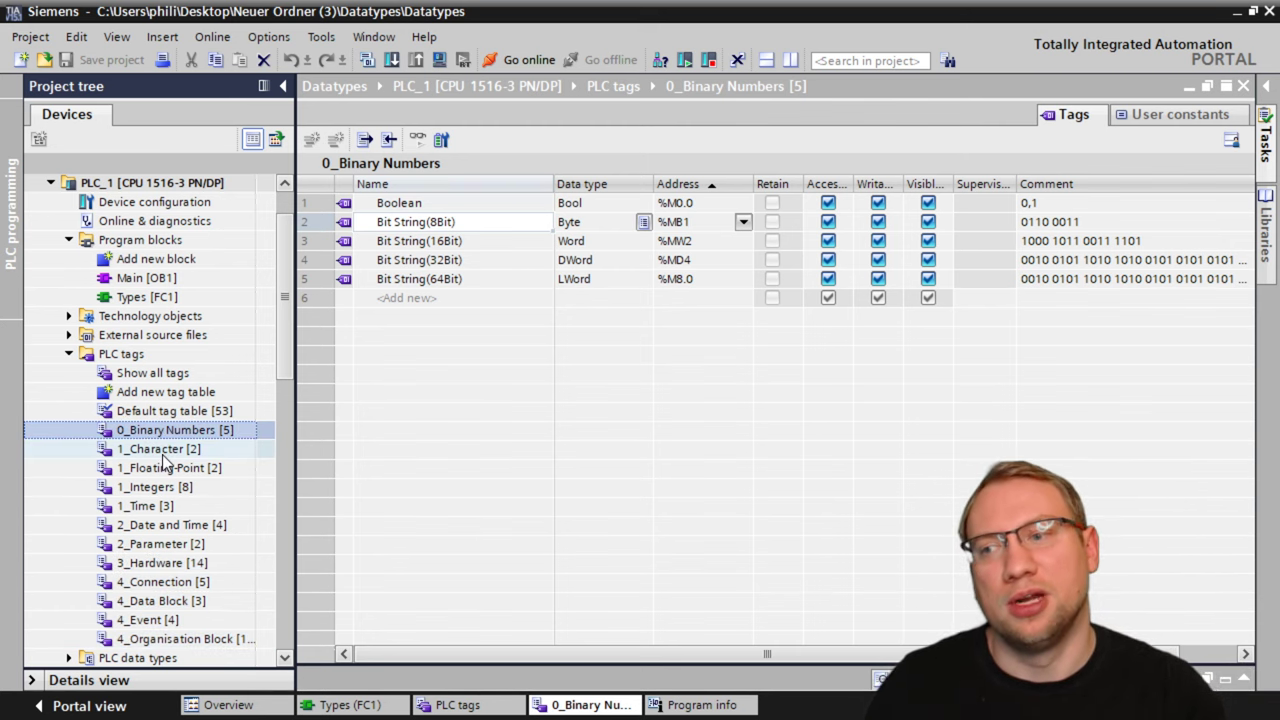
double_click(160, 450)
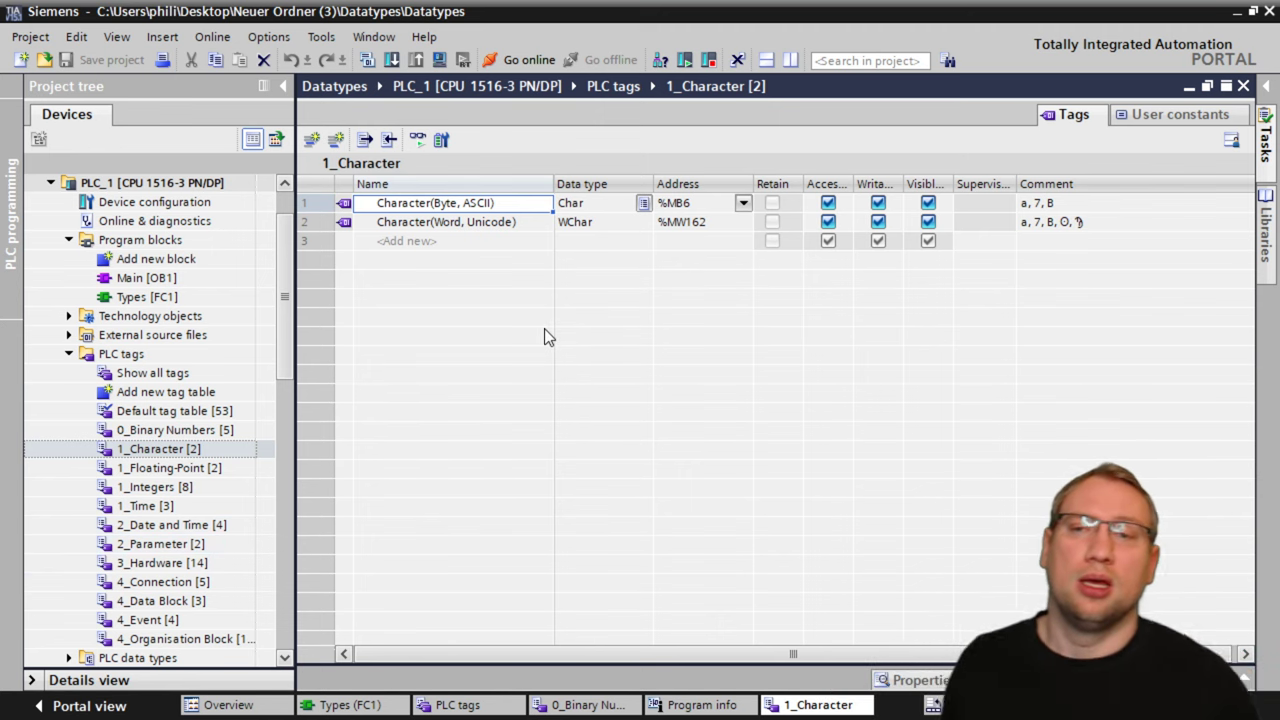
click(602, 202)
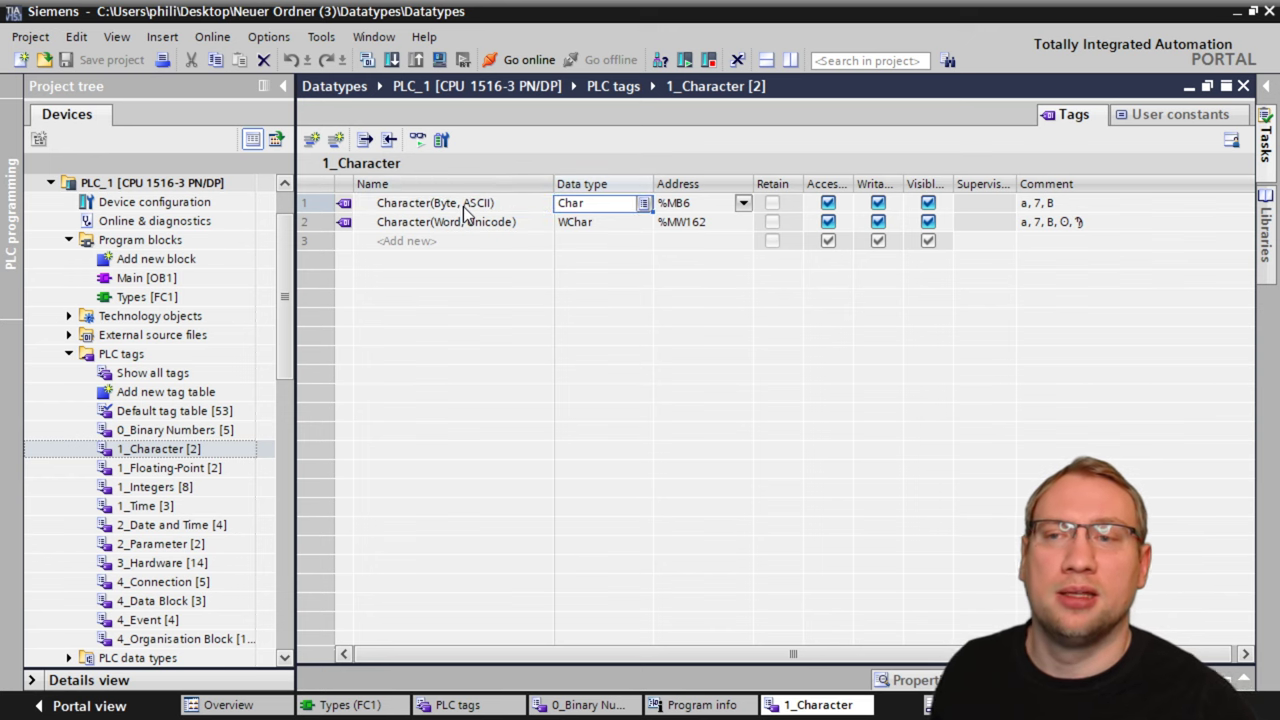
click(464, 206)
click(584, 209)
click(695, 206)
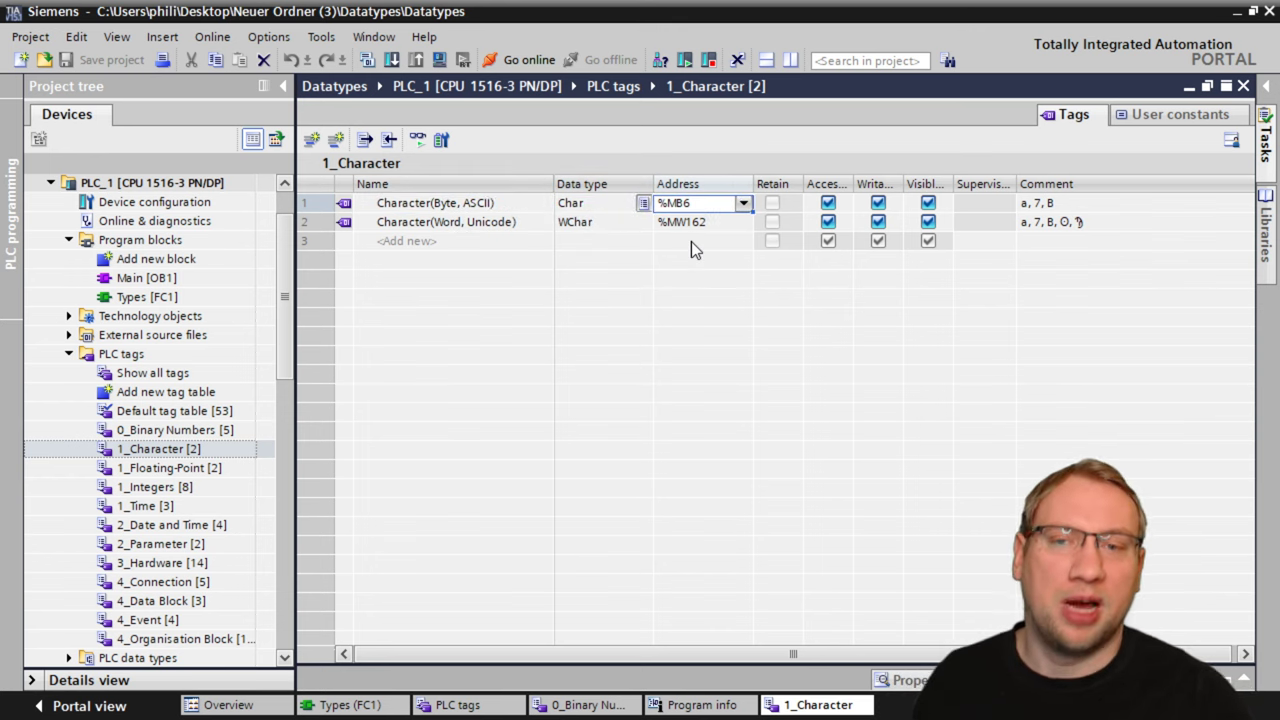
click(583, 206)
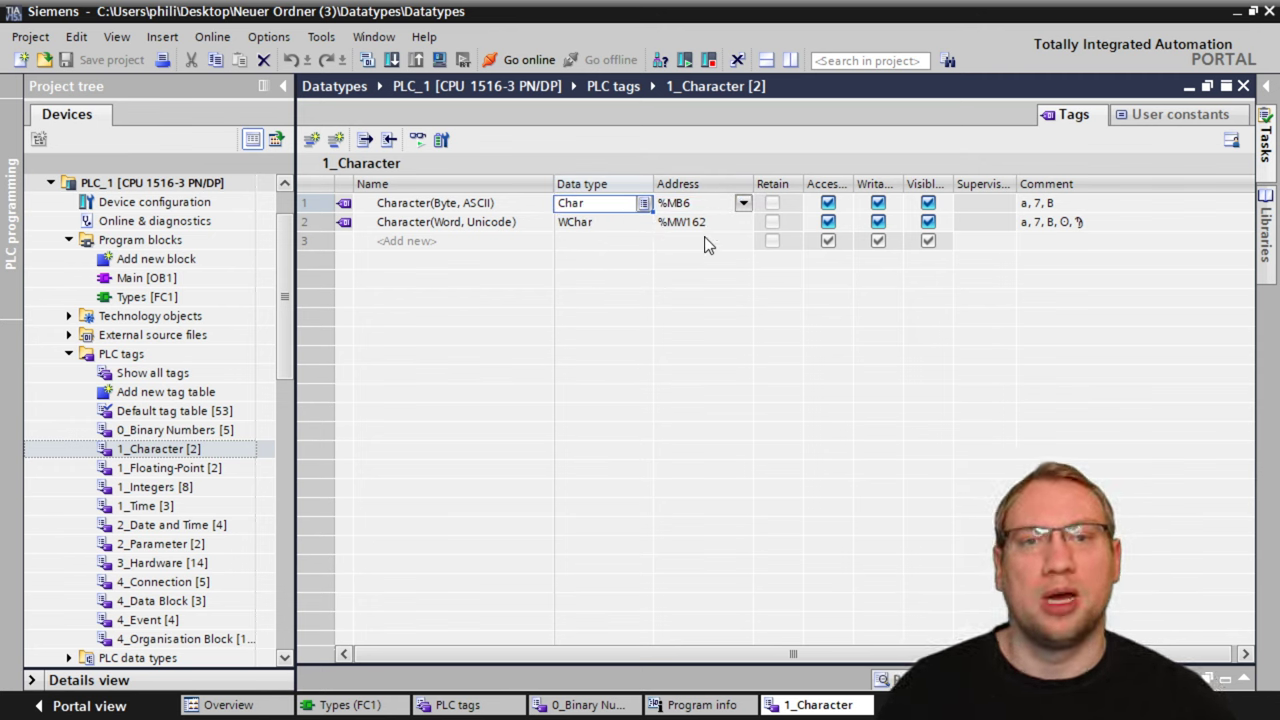
click(683, 205)
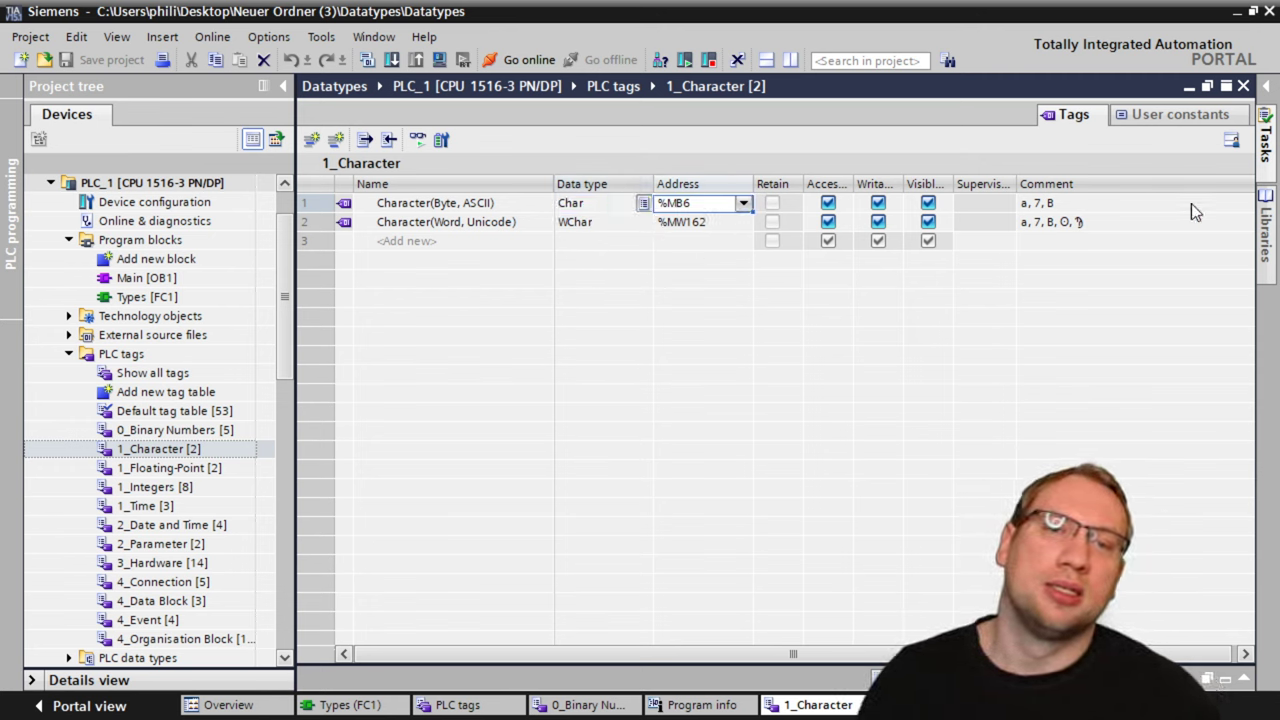
click(1066, 205)
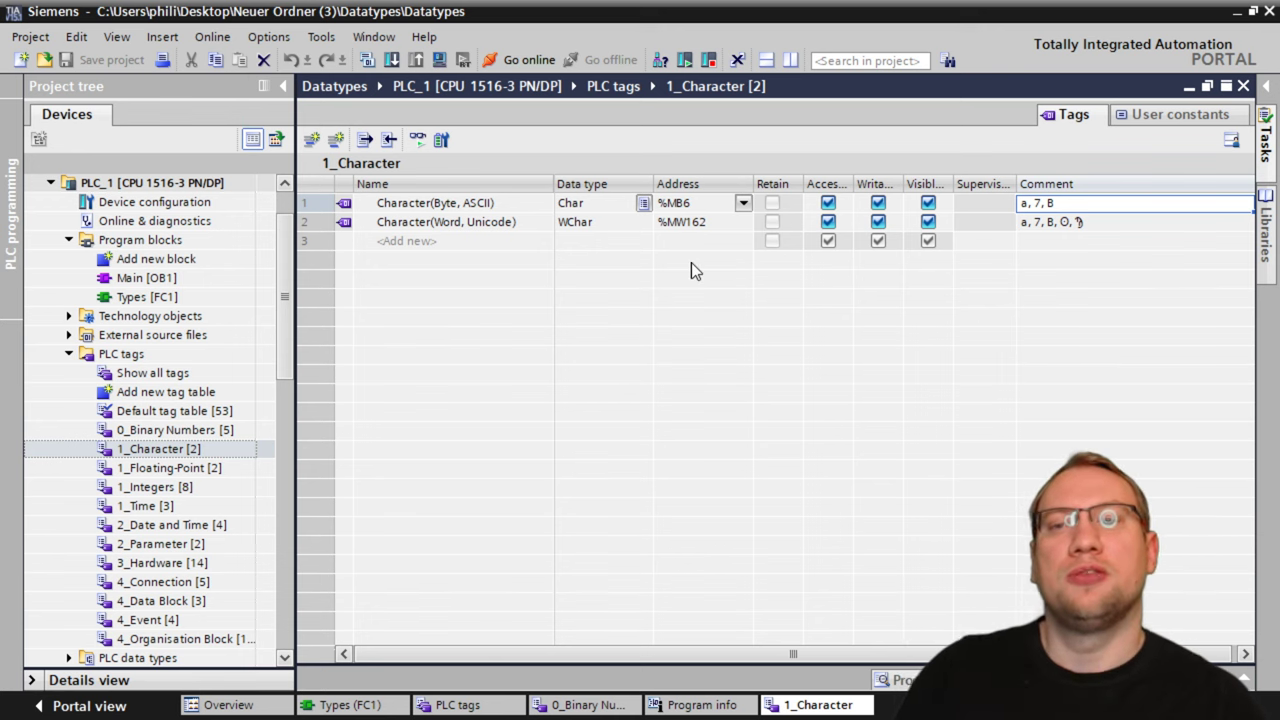
click(587, 210)
click(587, 226)
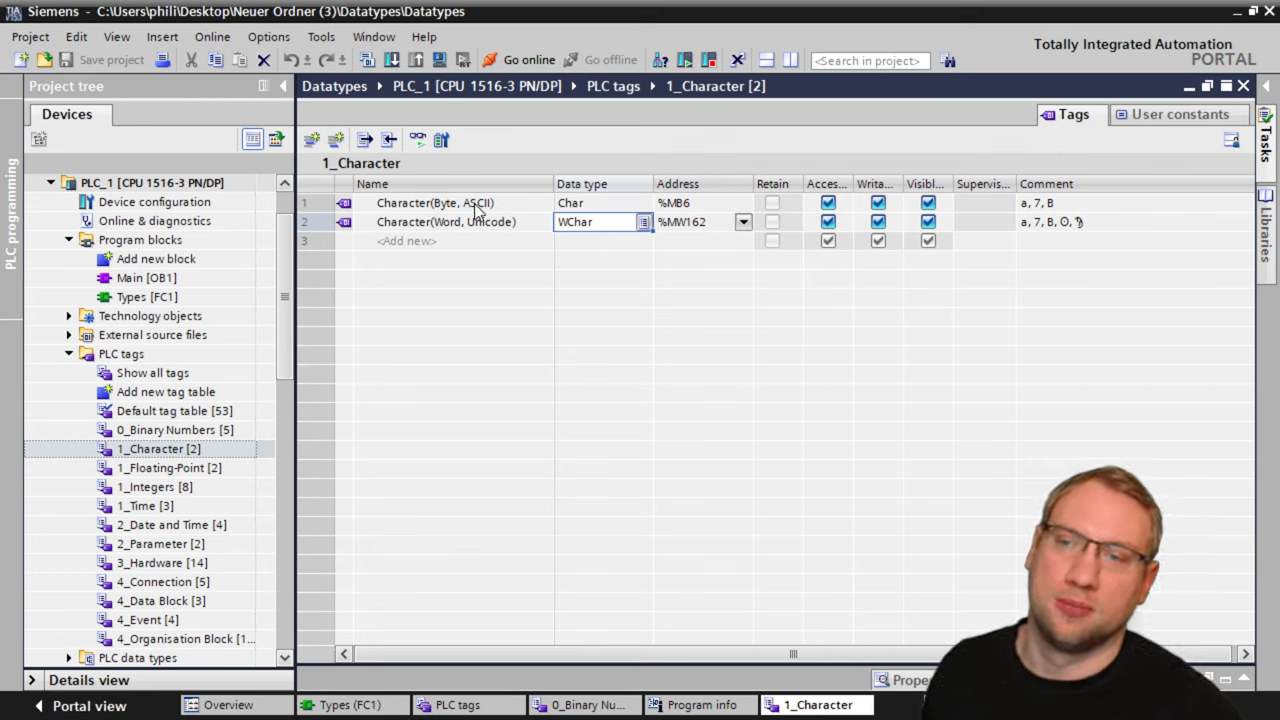
click(592, 205)
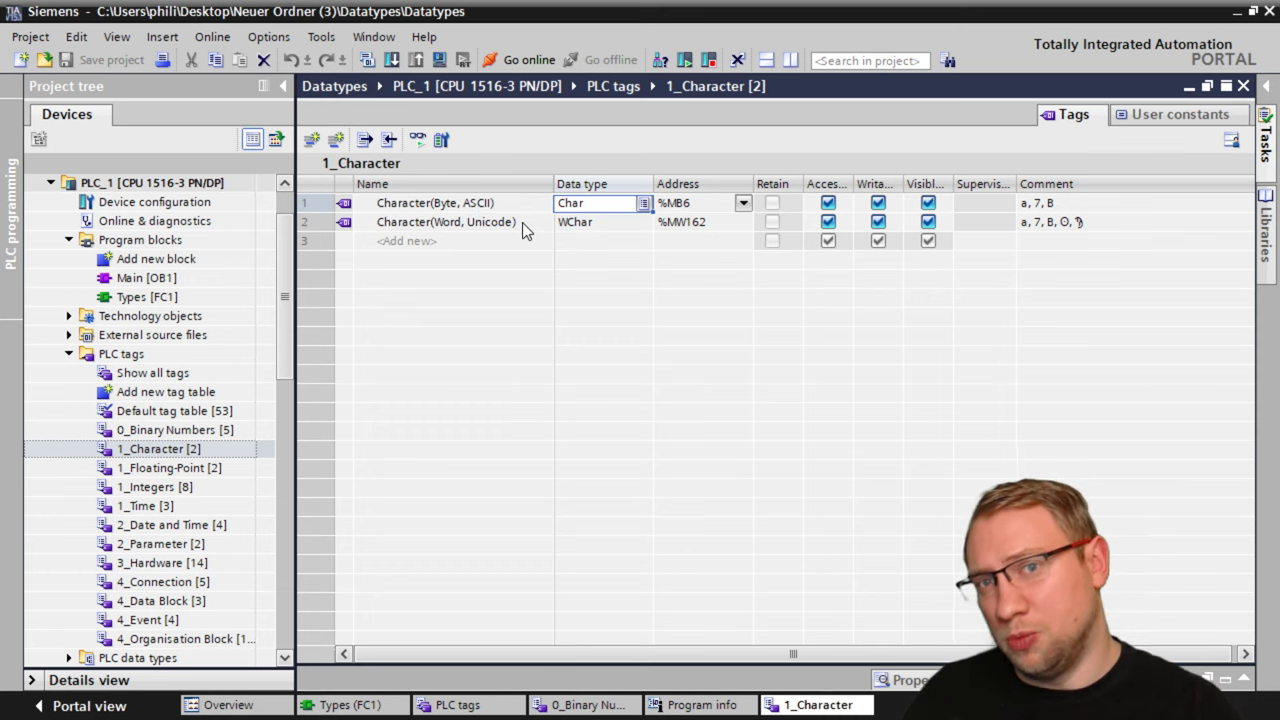
click(690, 223)
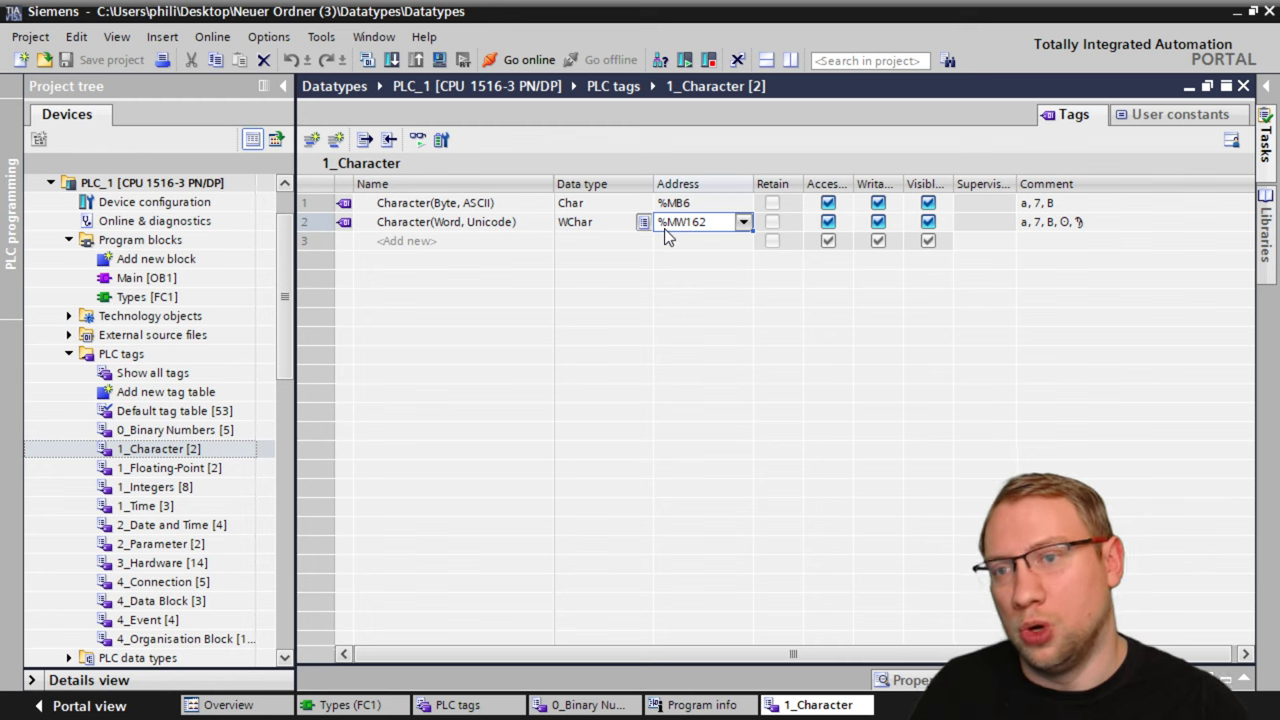
click(479, 222)
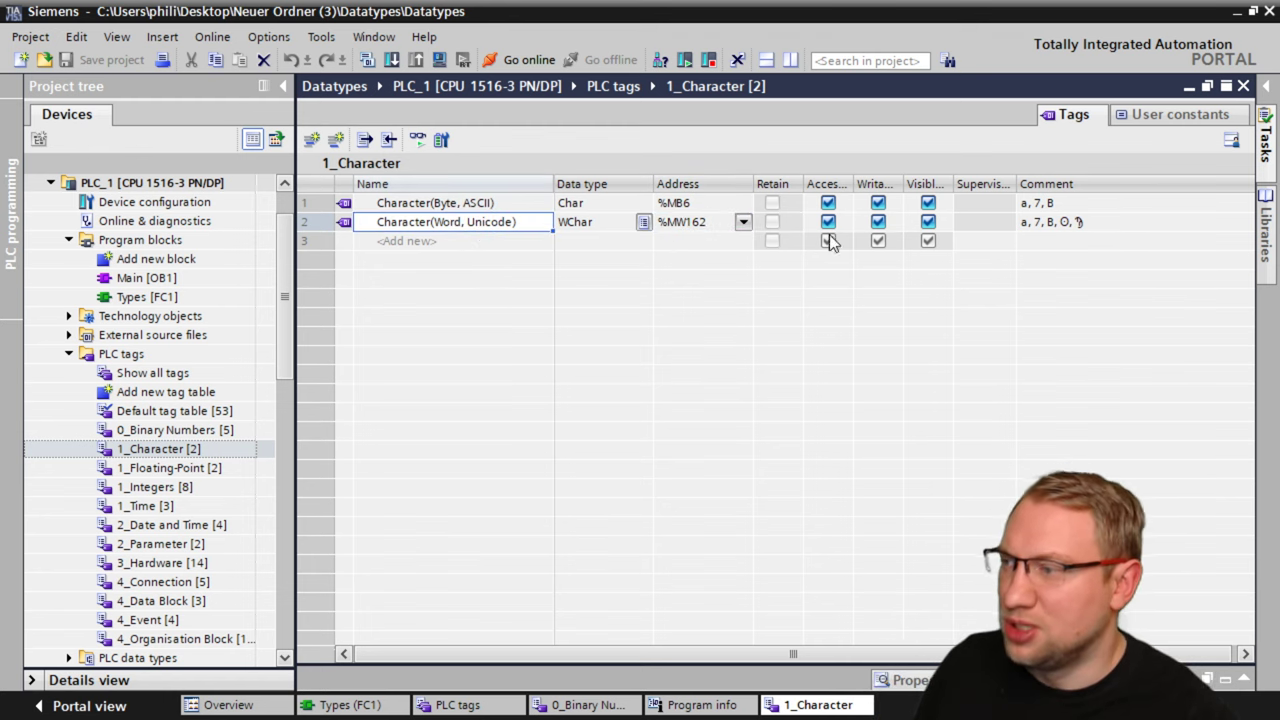
click(1078, 223)
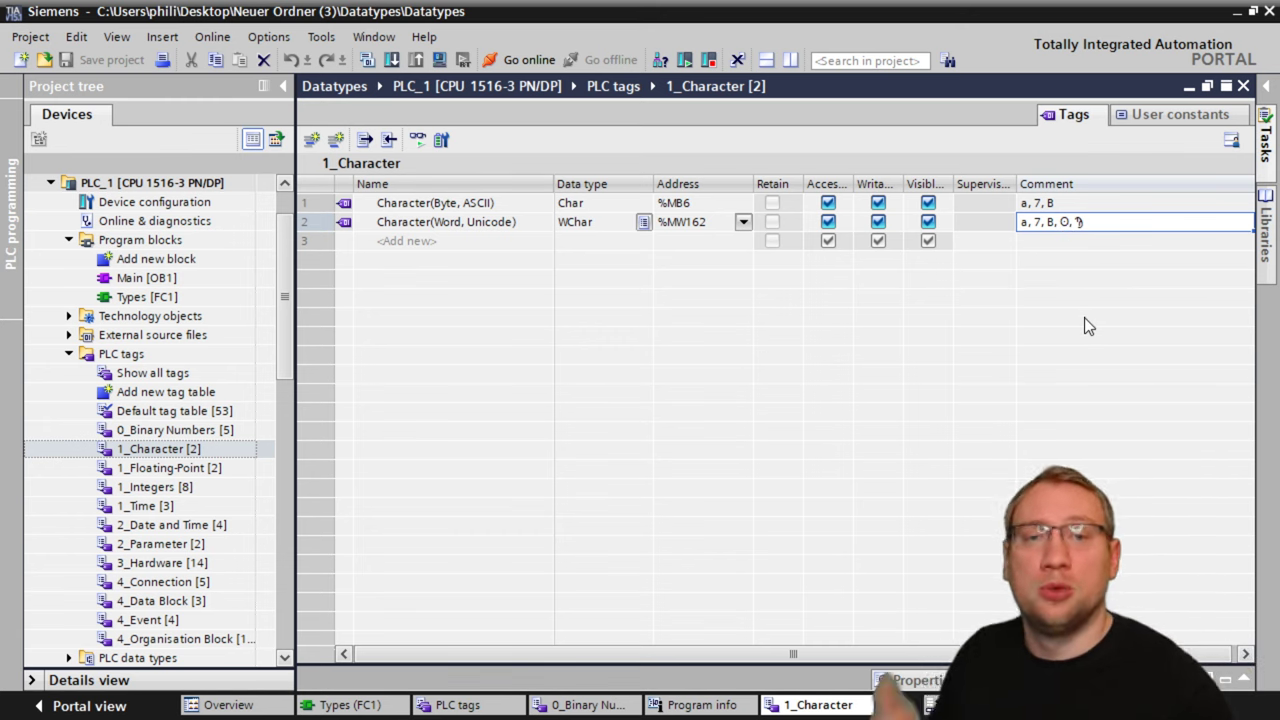
click(707, 220)
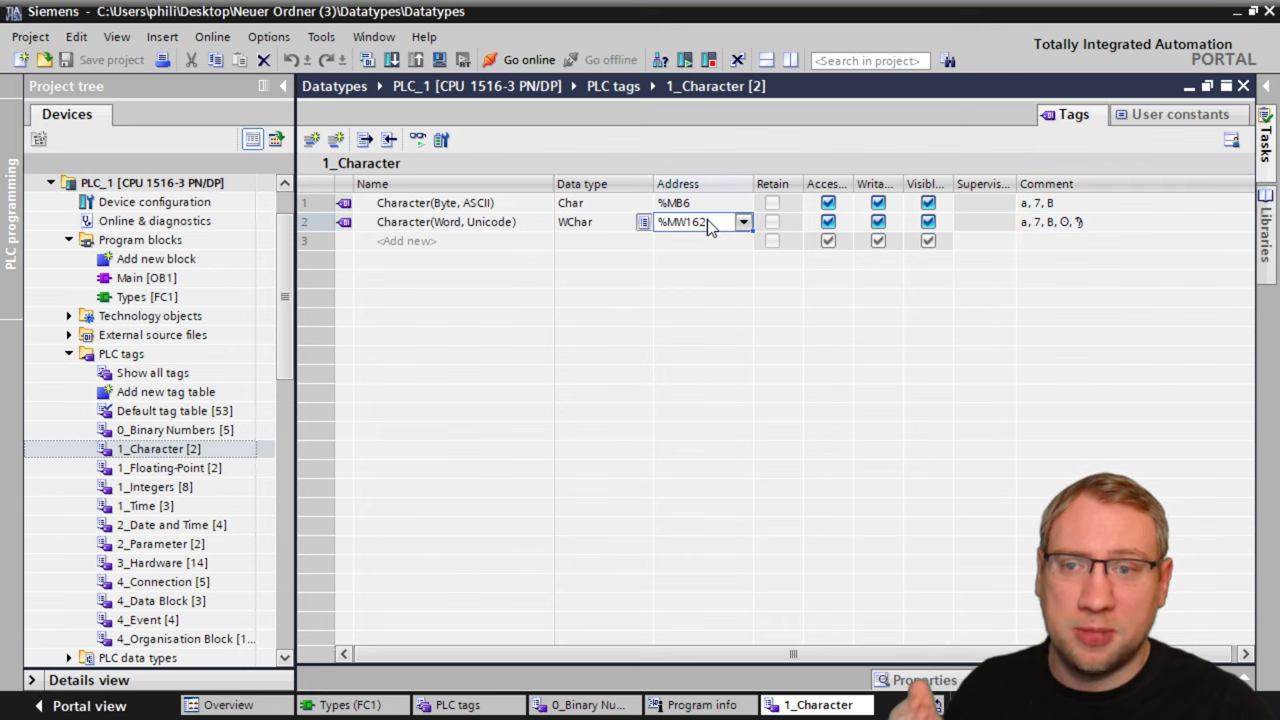
click(615, 227)
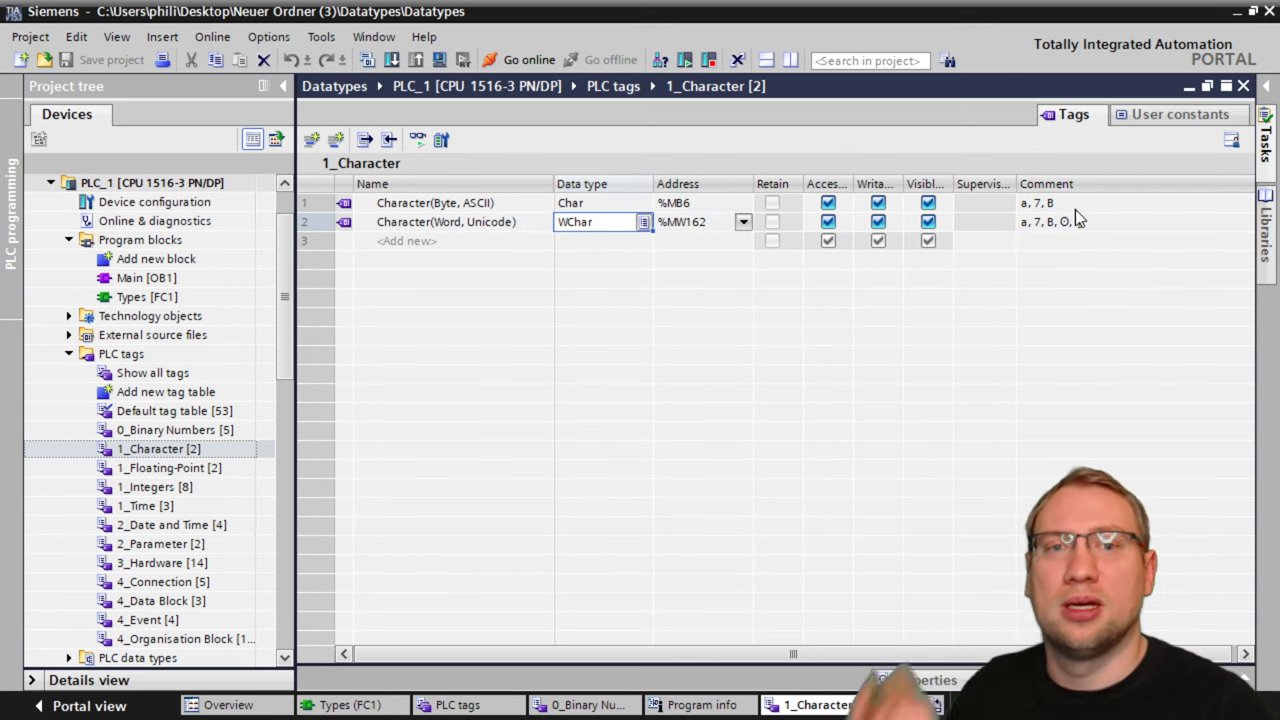
click(1078, 224)
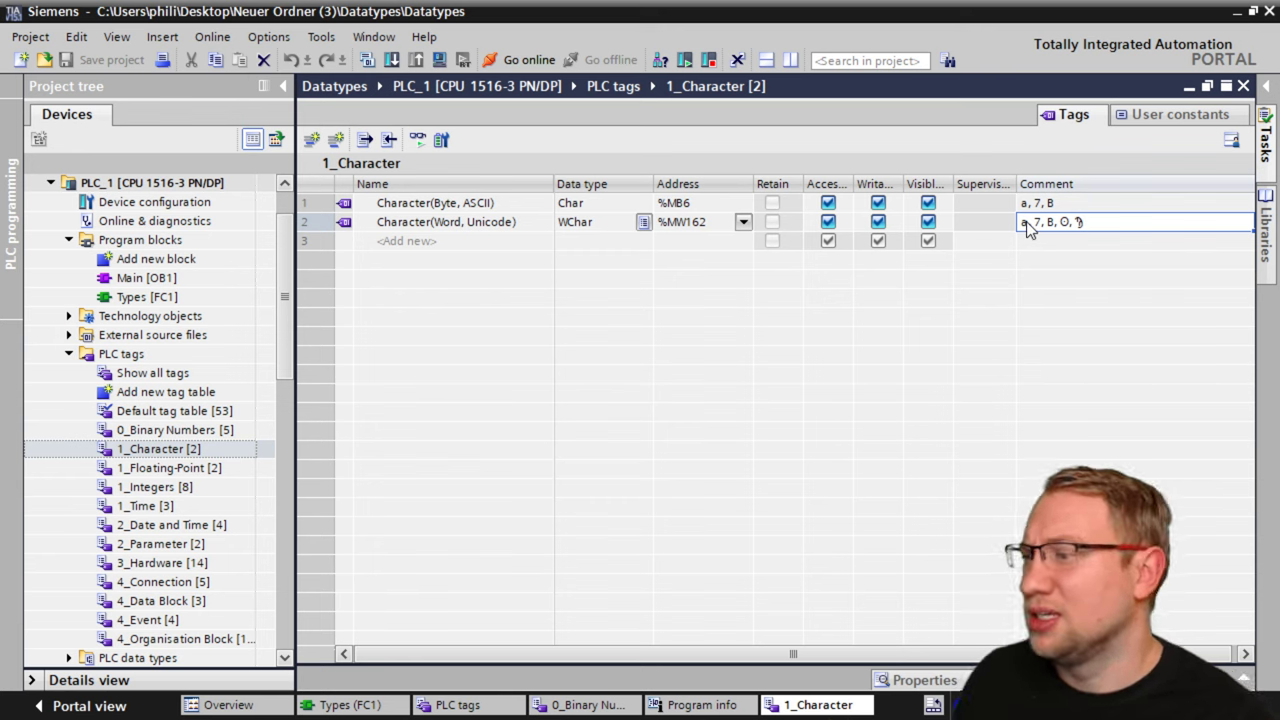
Open the 1_Integers tag table, narrow its Address column and mark all eight data types
double_click(183, 487)
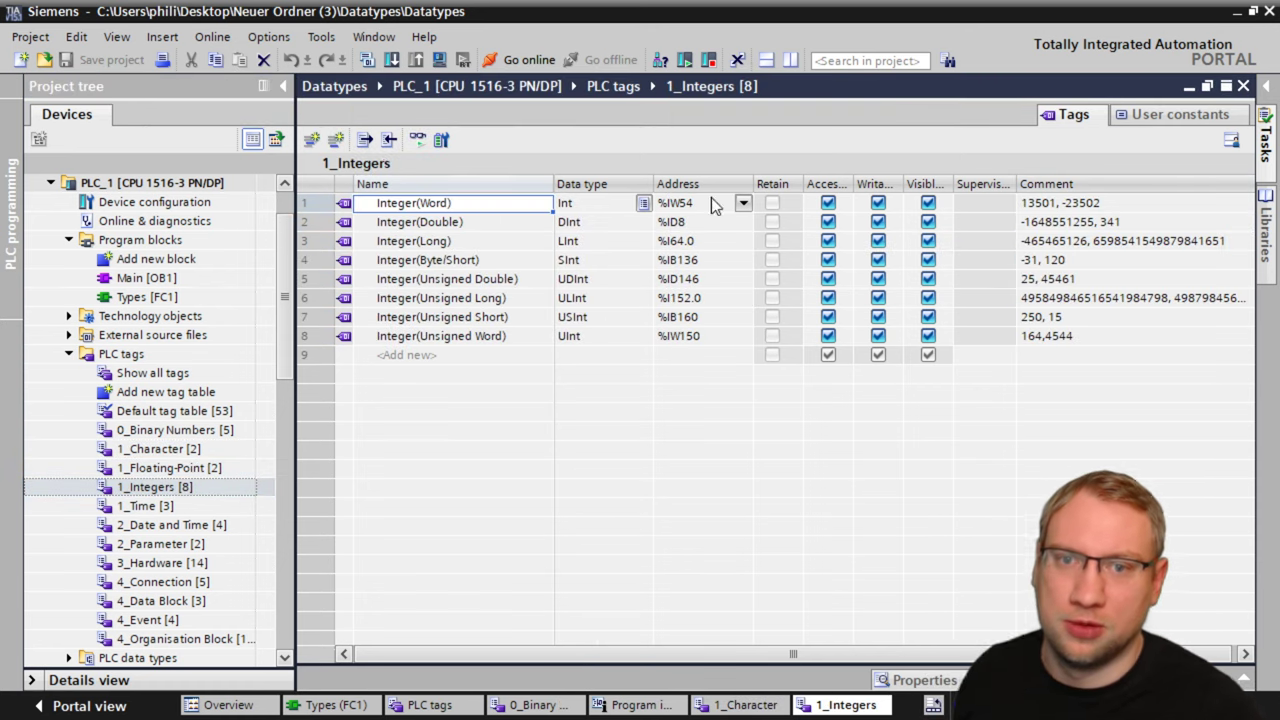
drag(758, 187, 731, 186)
drag(580, 206, 585, 333)
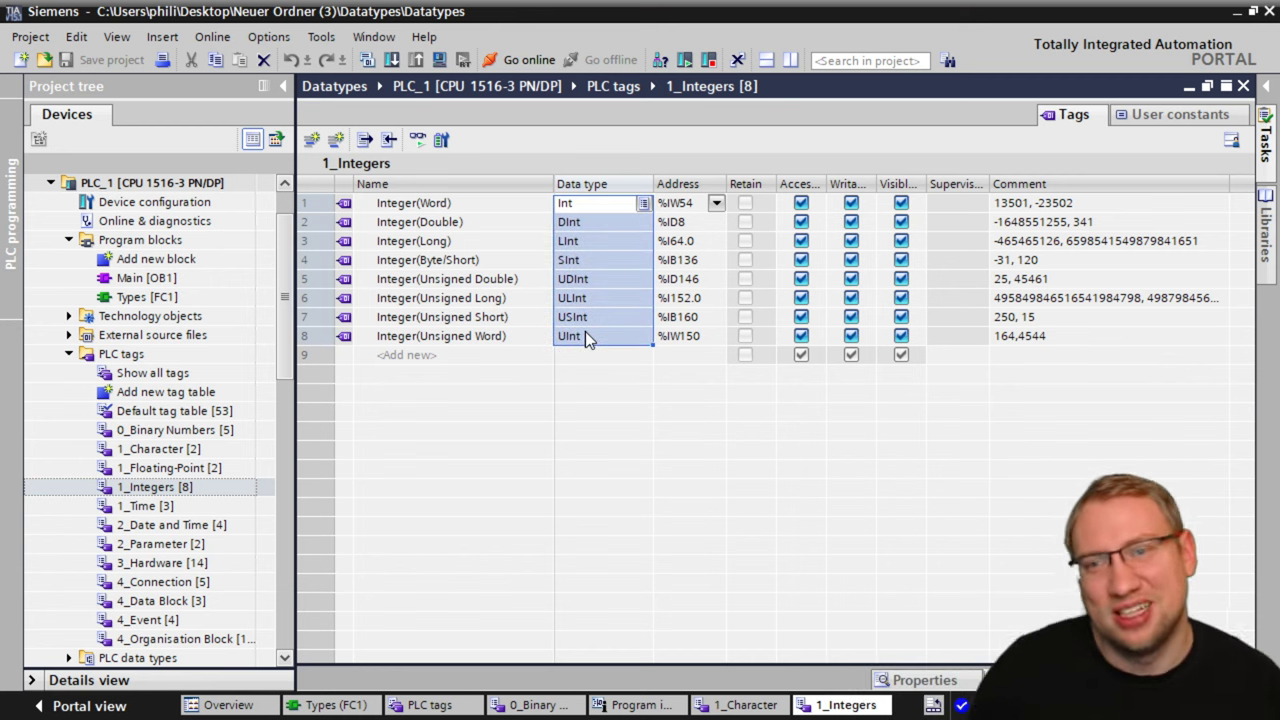
Compare the integer tags' names and types, then check the Int tag's address %IW54 and comment
click(607, 210)
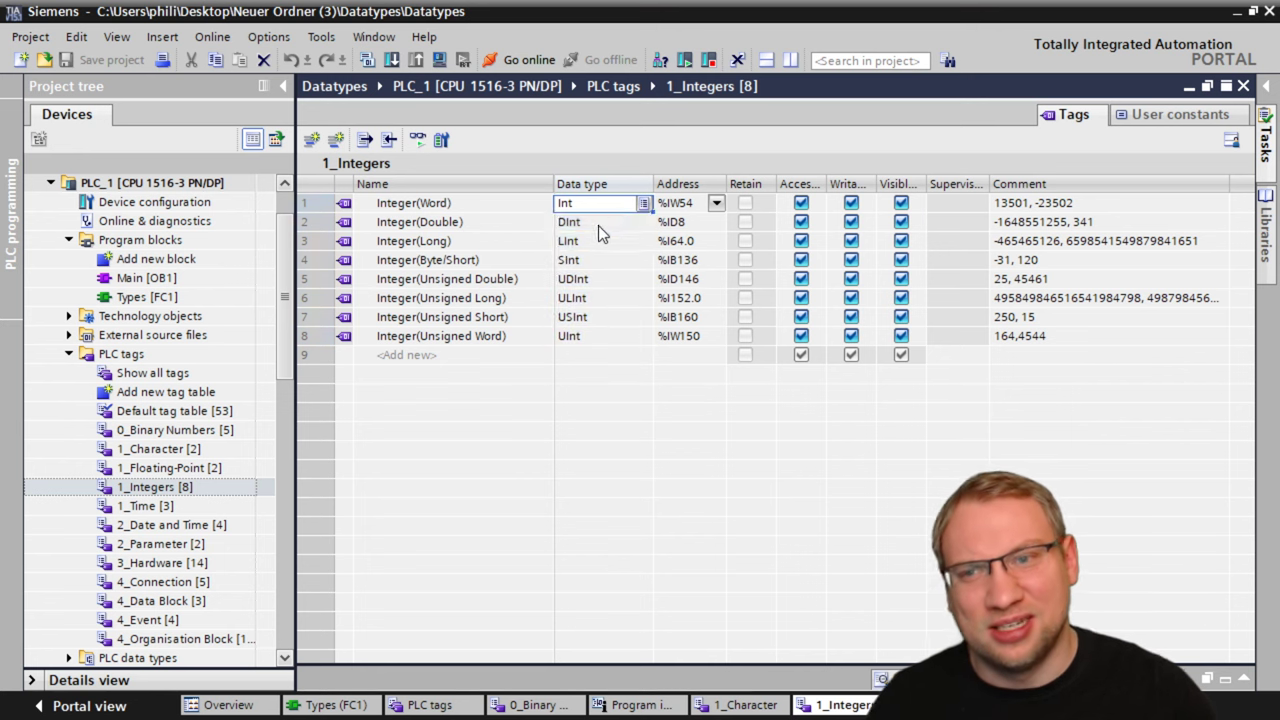
click(598, 225)
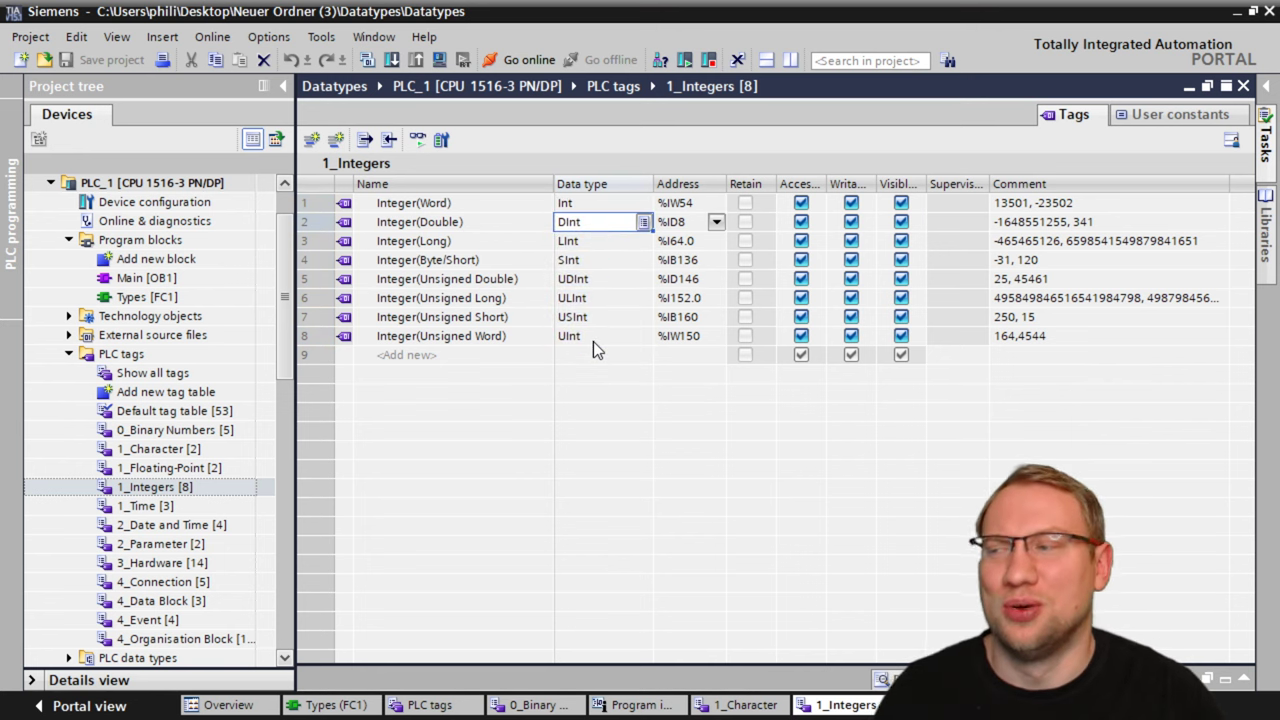
drag(589, 336, 467, 223)
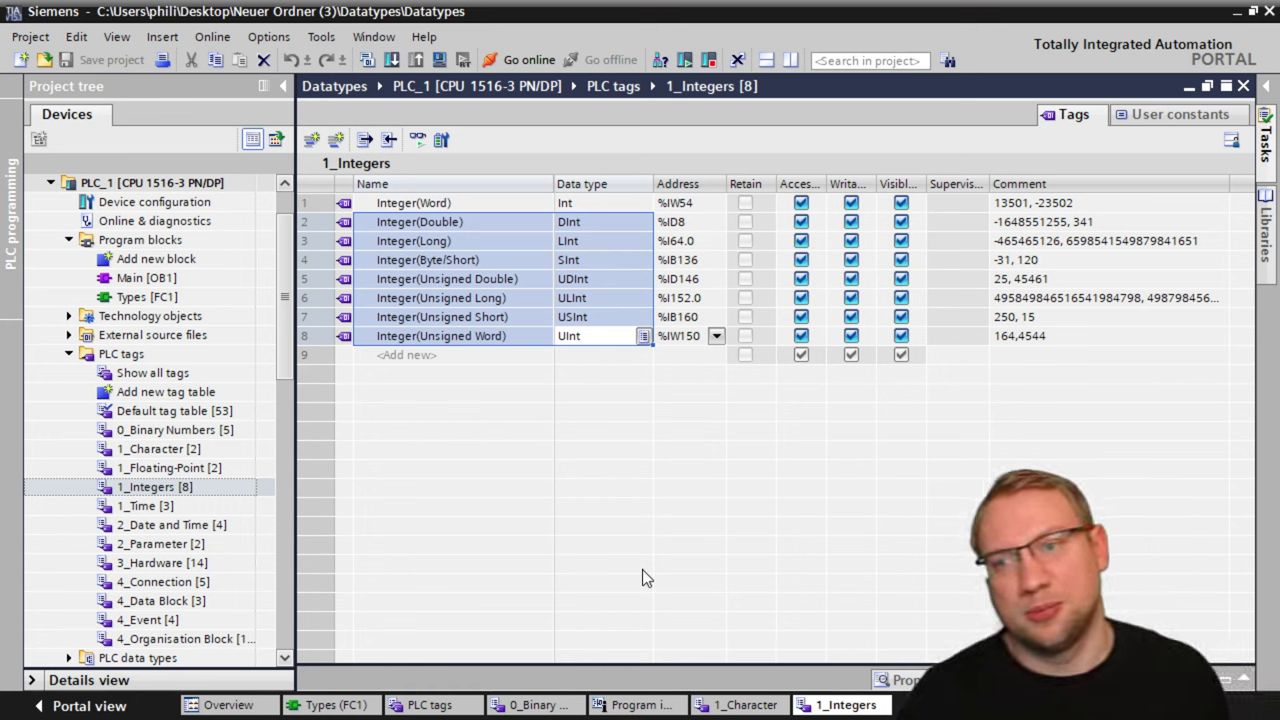
click(605, 204)
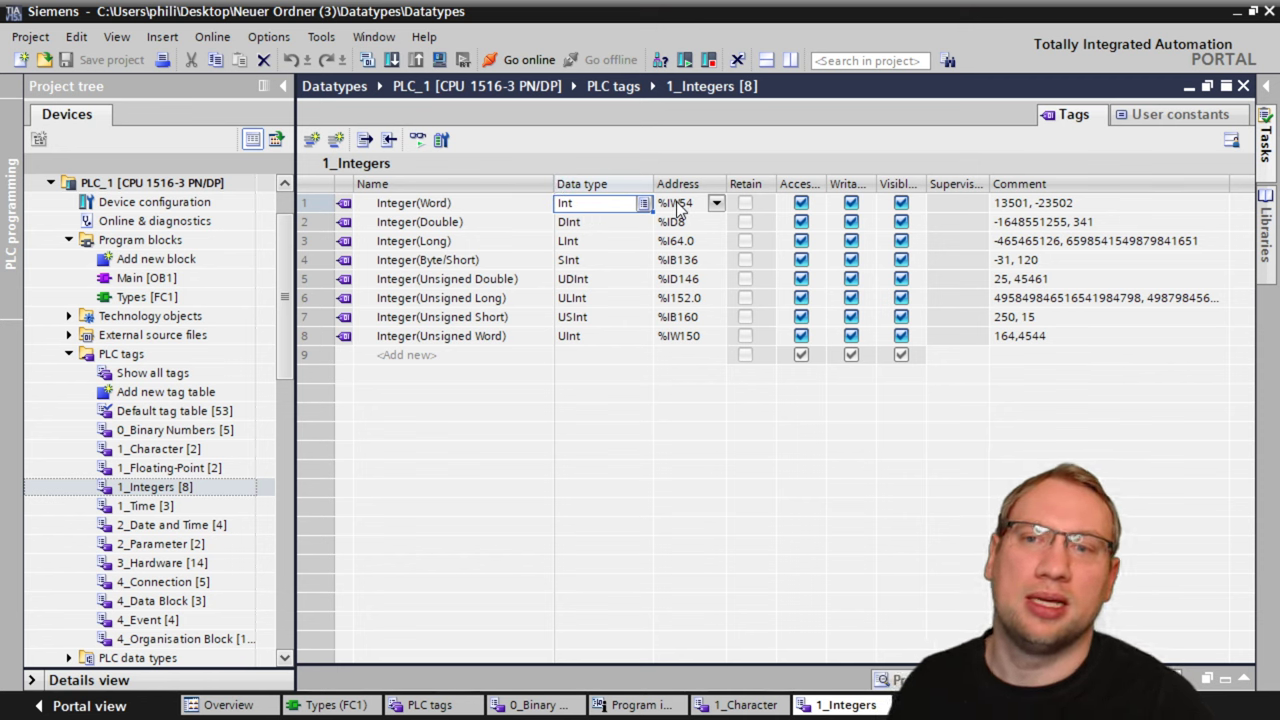
click(665, 204)
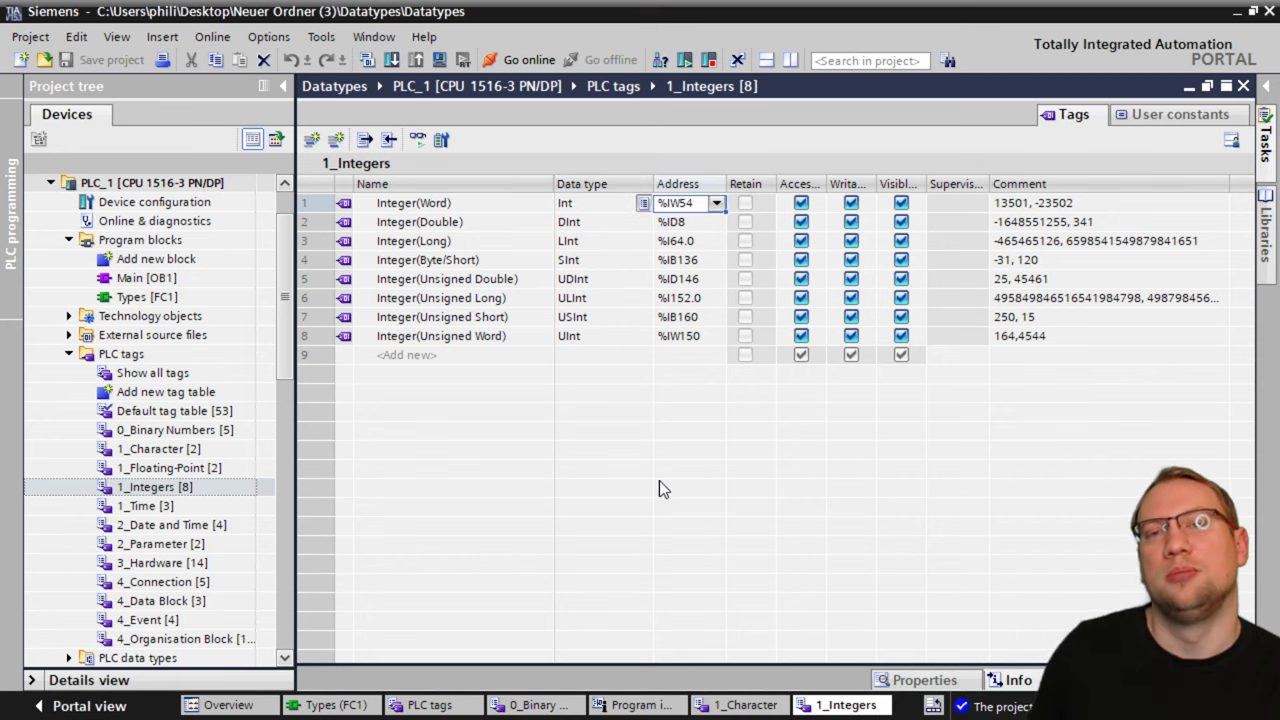
click(1022, 203)
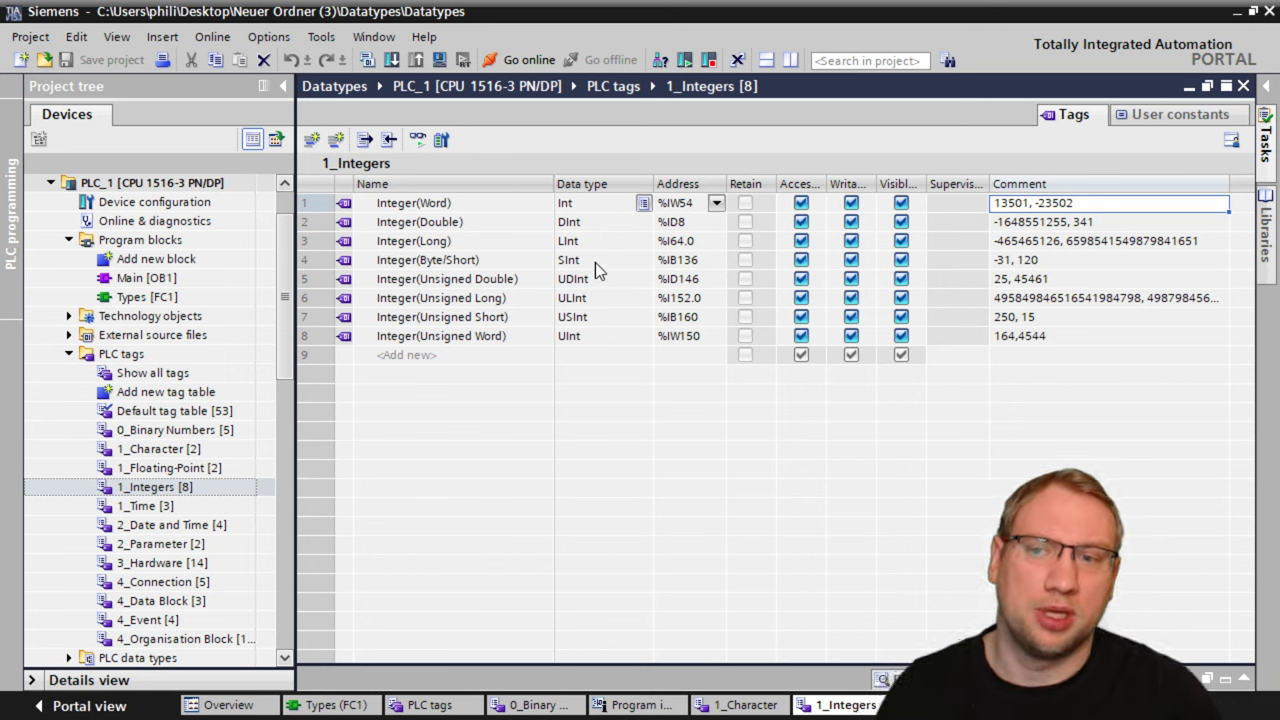
Check the SInt, DInt, LInt and Int addresses %IB136, %ID8, %I64.0 and %IW54
click(304, 260)
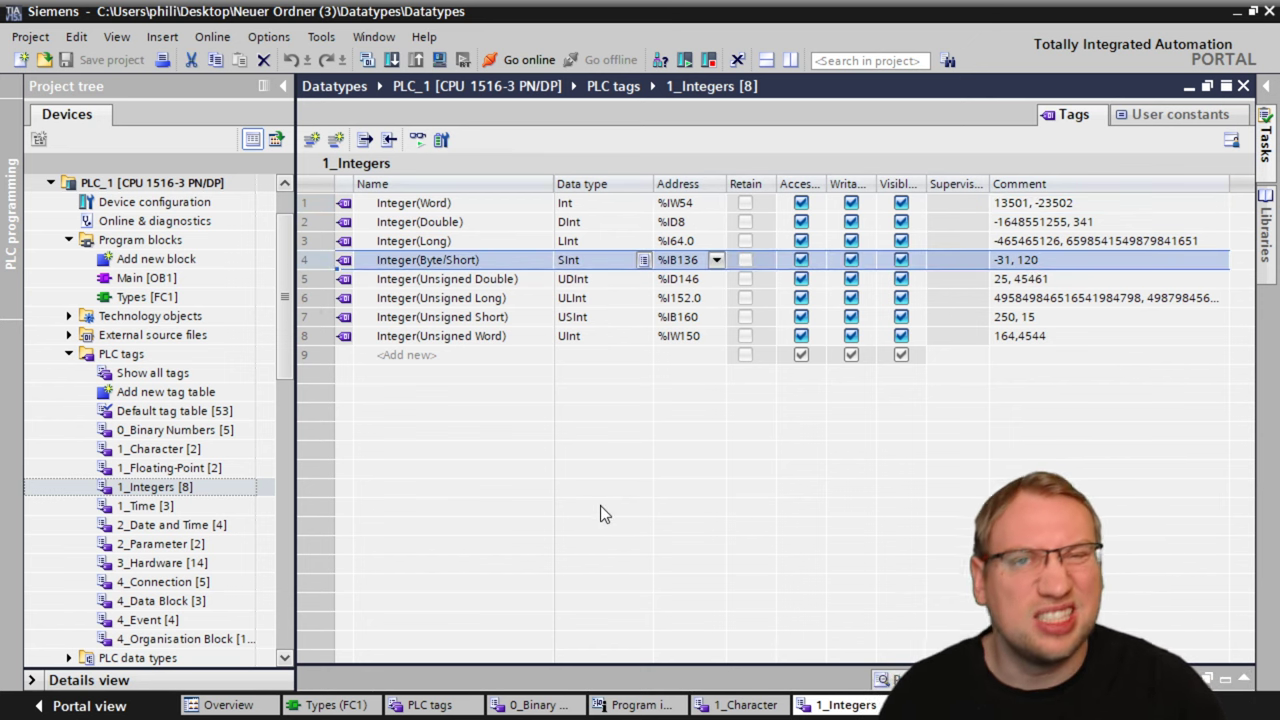
click(687, 262)
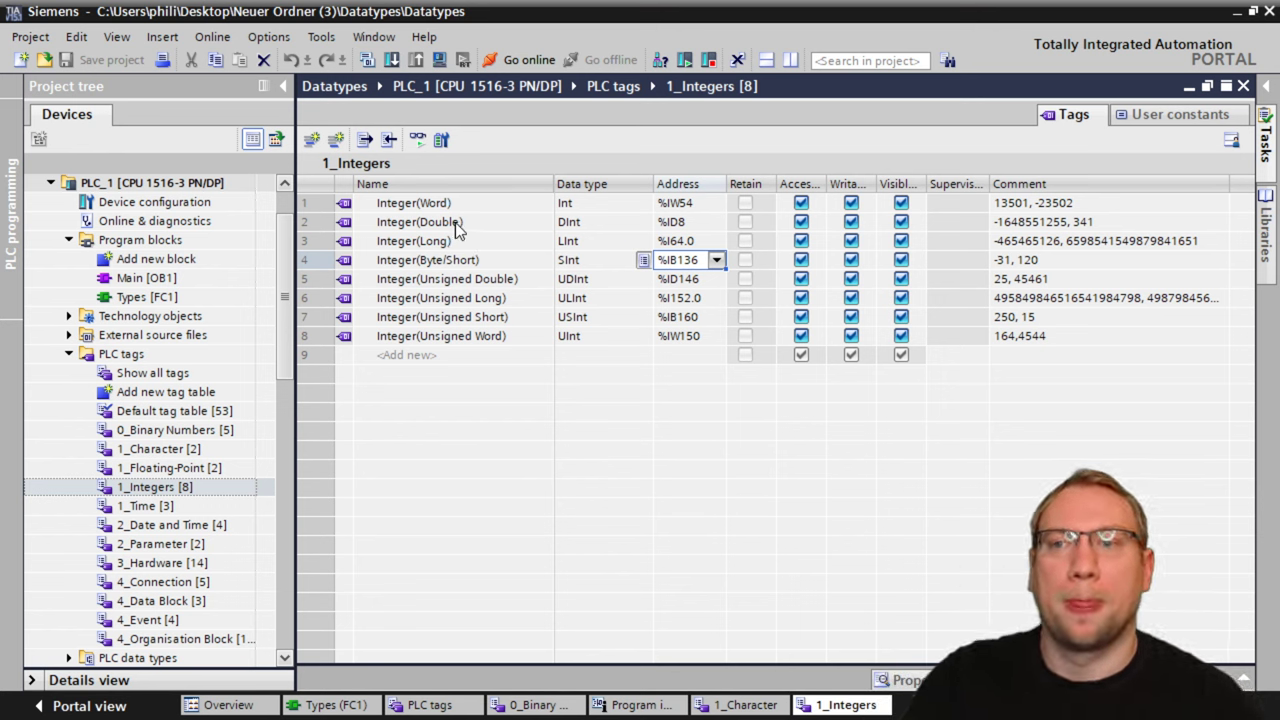
click(682, 227)
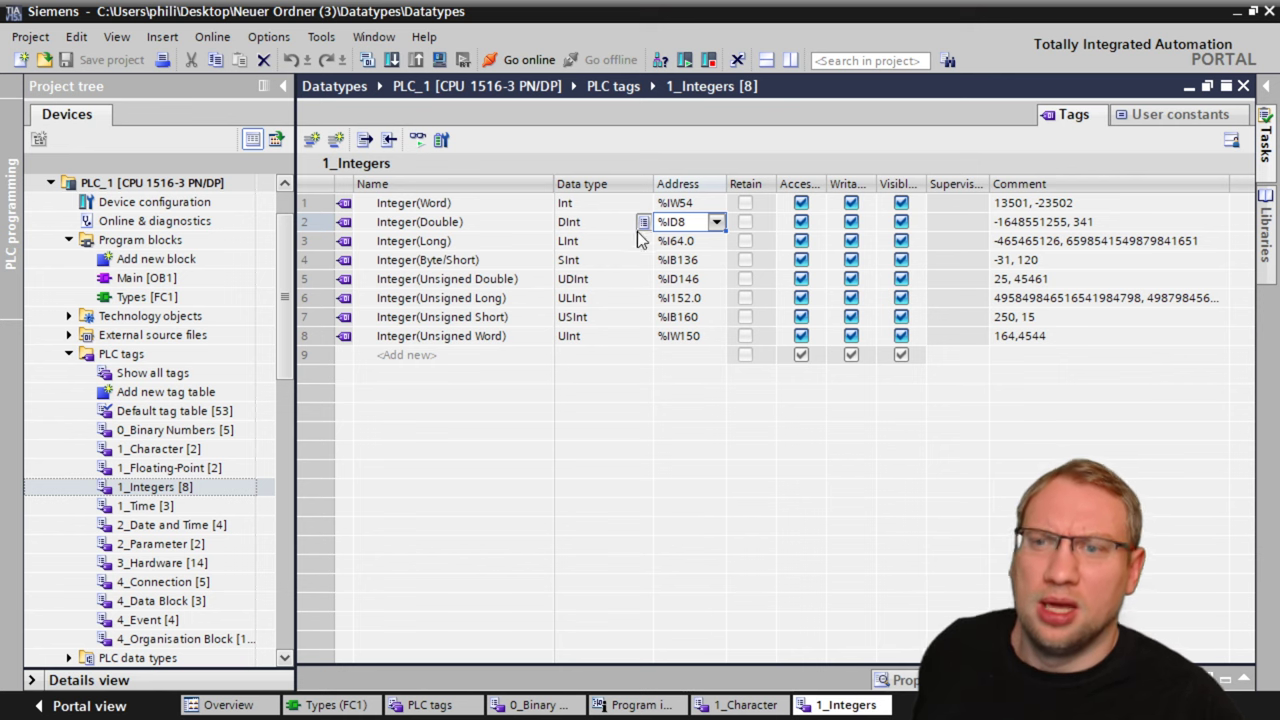
click(683, 243)
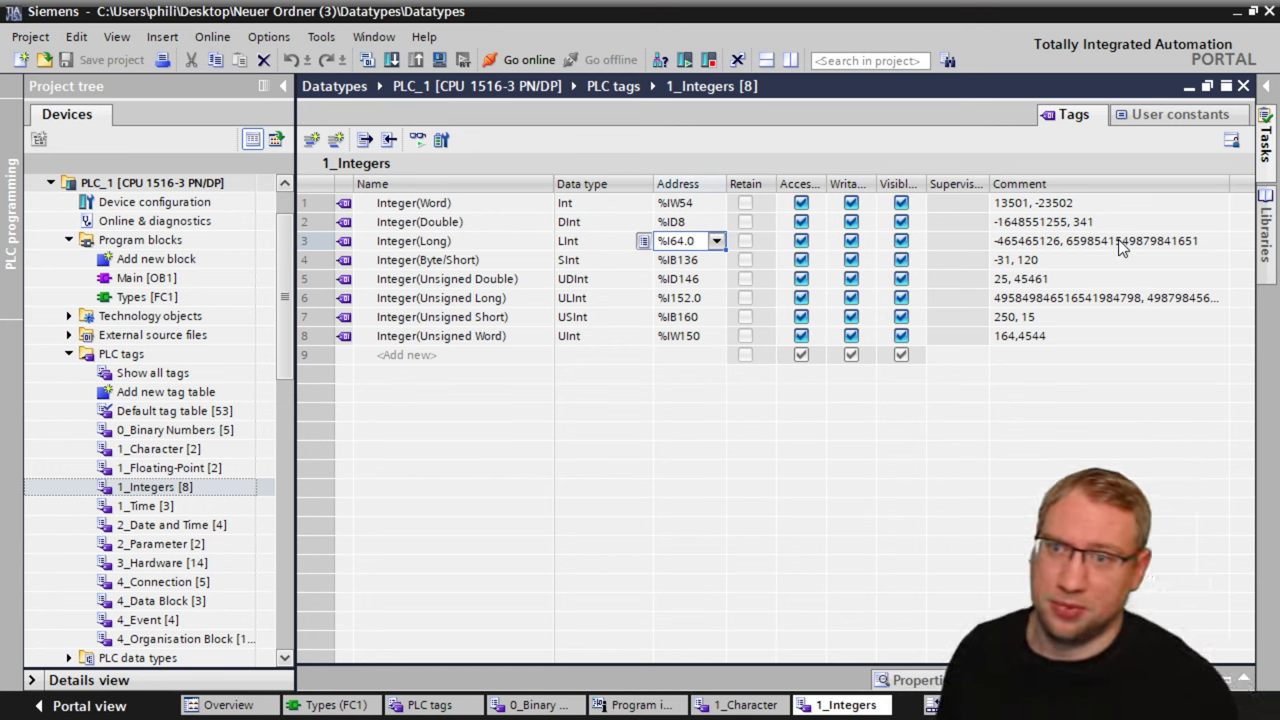
click(684, 205)
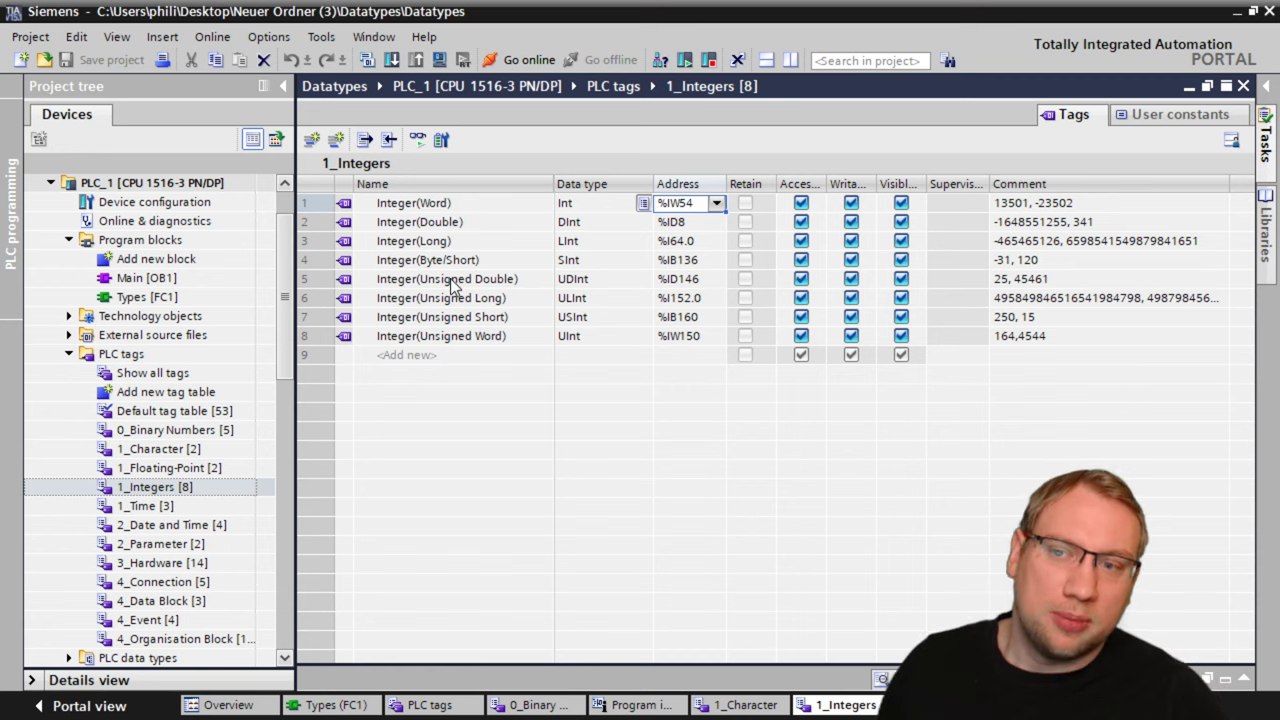
Mark the four unsigned integer tags, then open the 1_Time tag table
drag(452, 287, 451, 333)
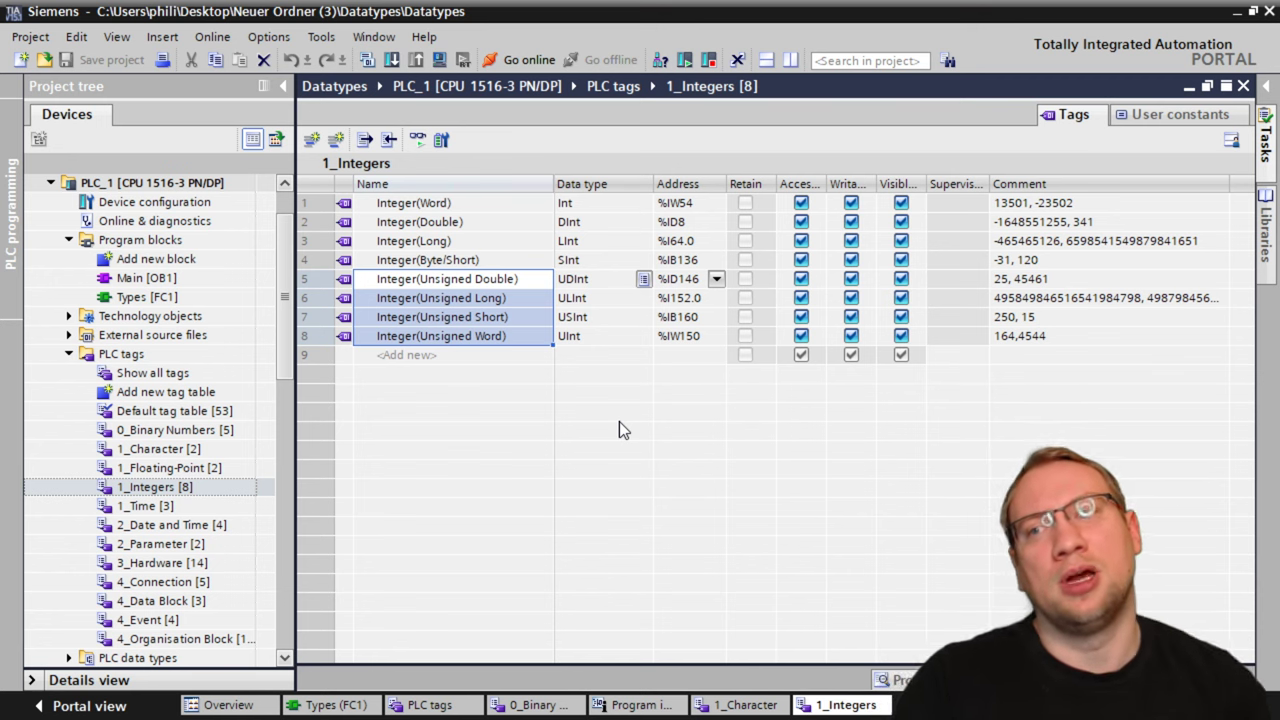
click(563, 285)
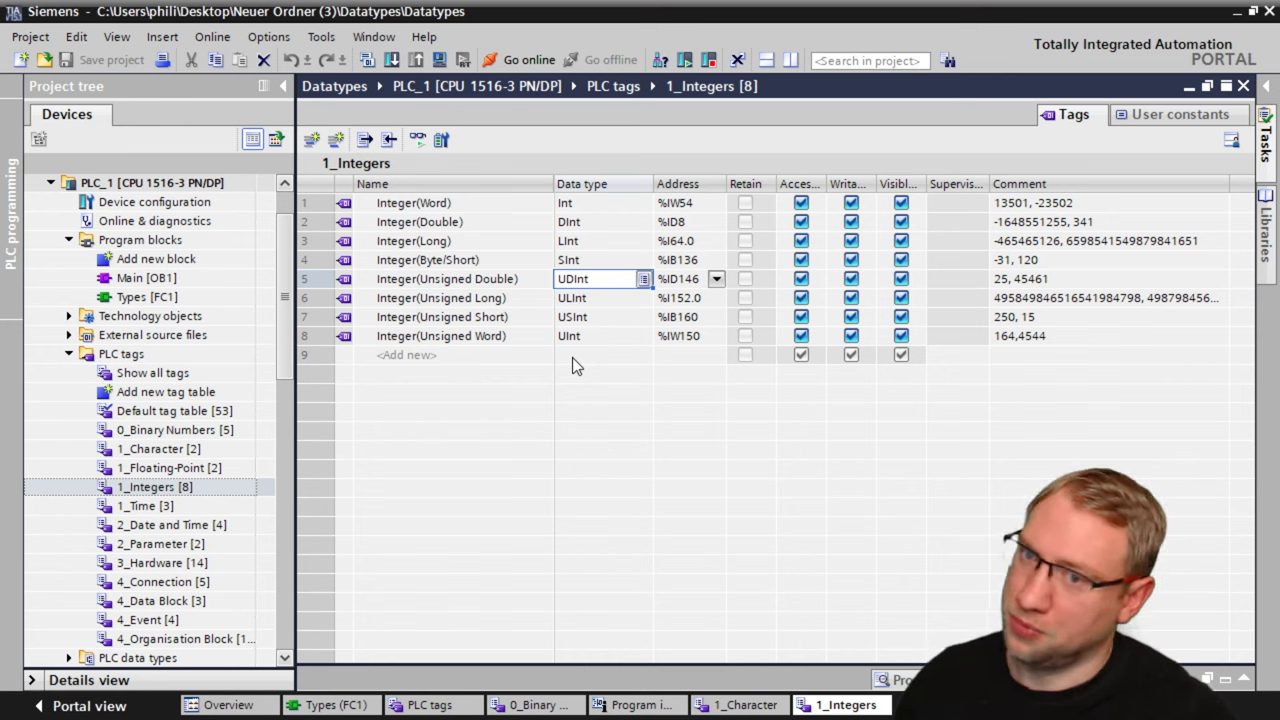
click(590, 202)
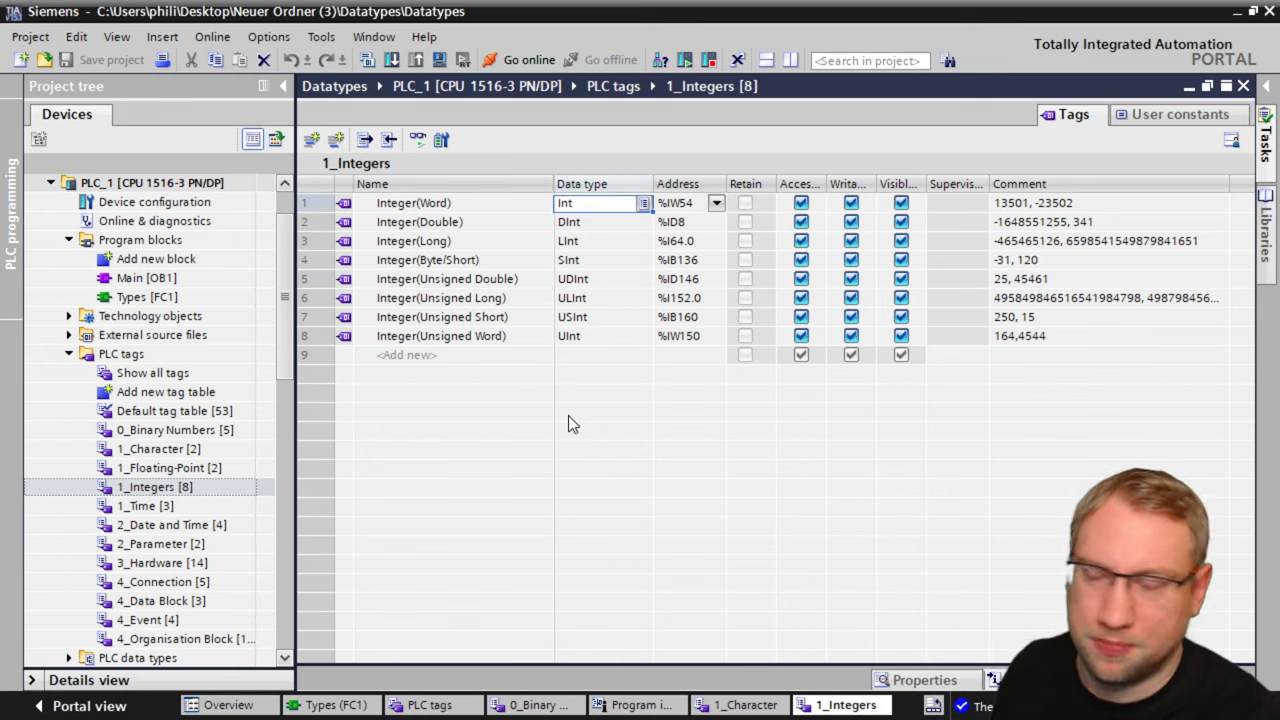
double_click(183, 505)
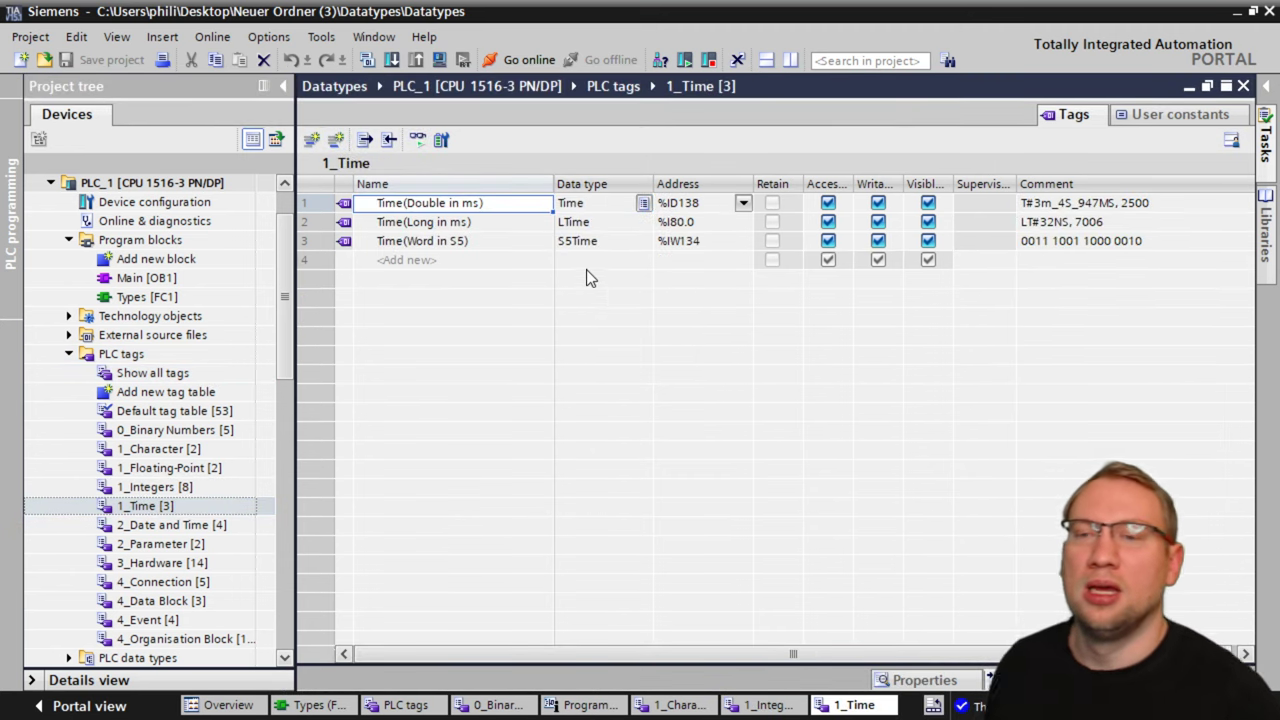
drag(305, 241, 310, 203)
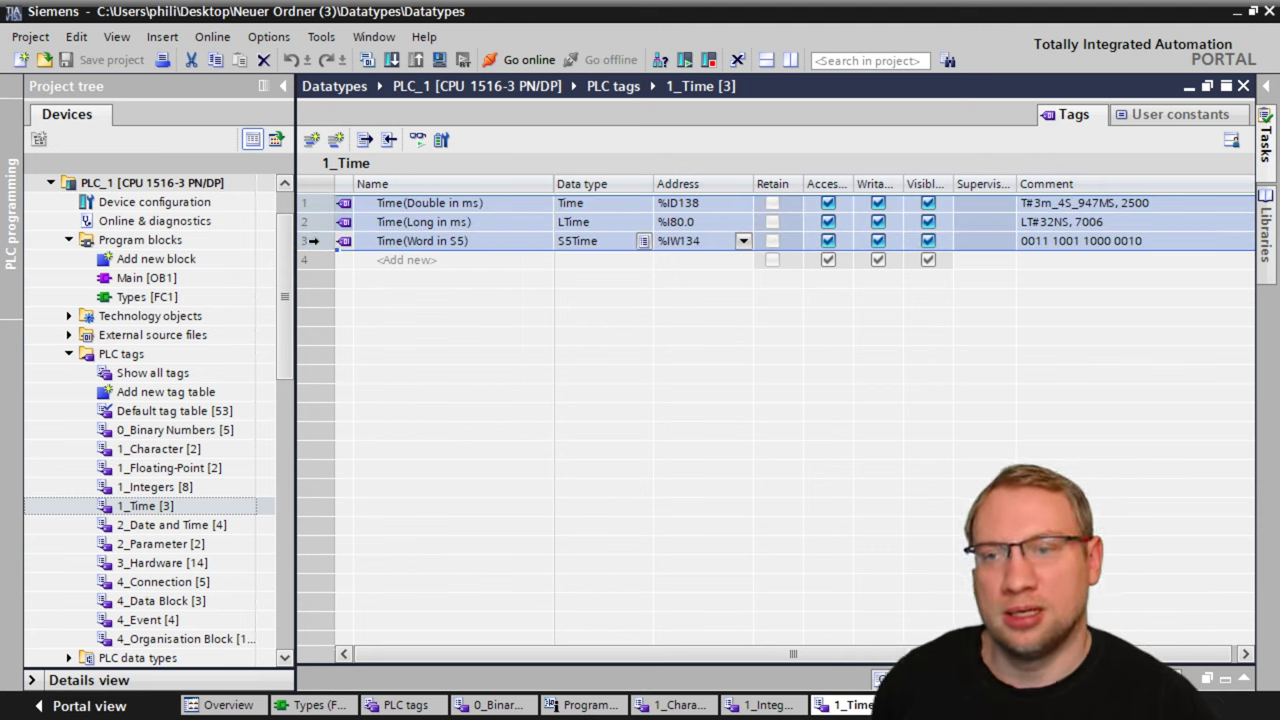
click(447, 242)
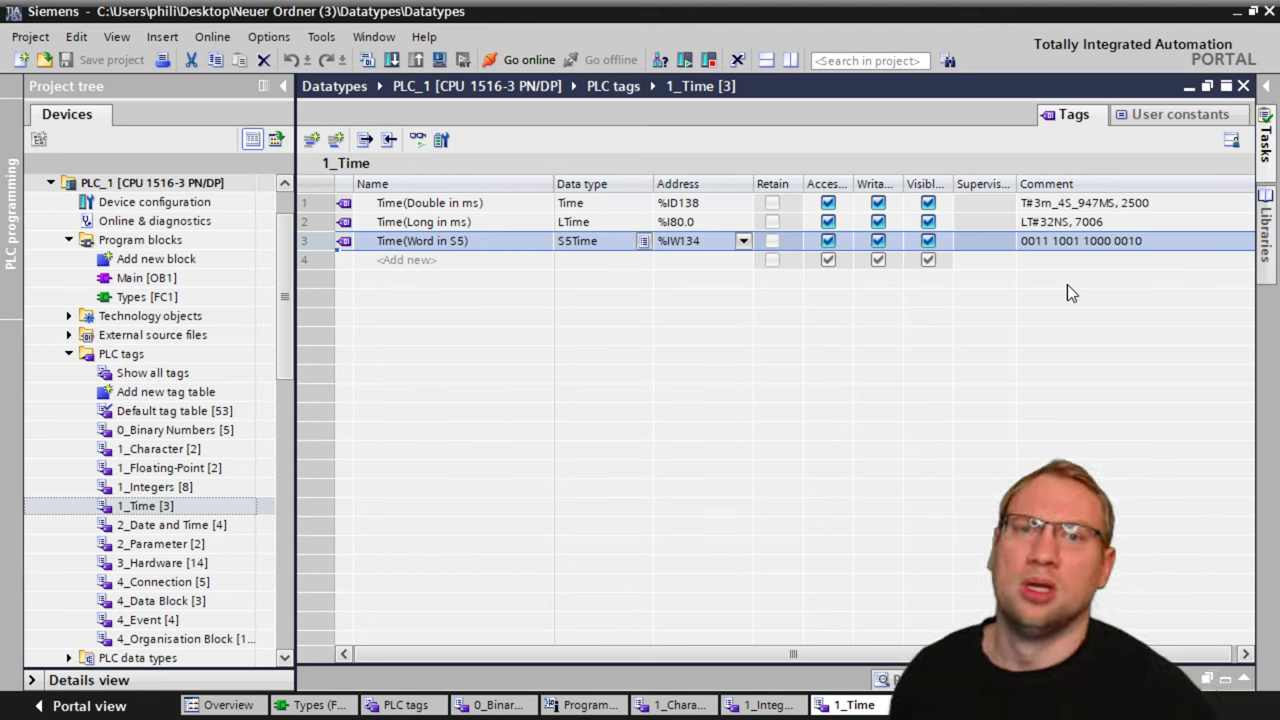
click(427, 205)
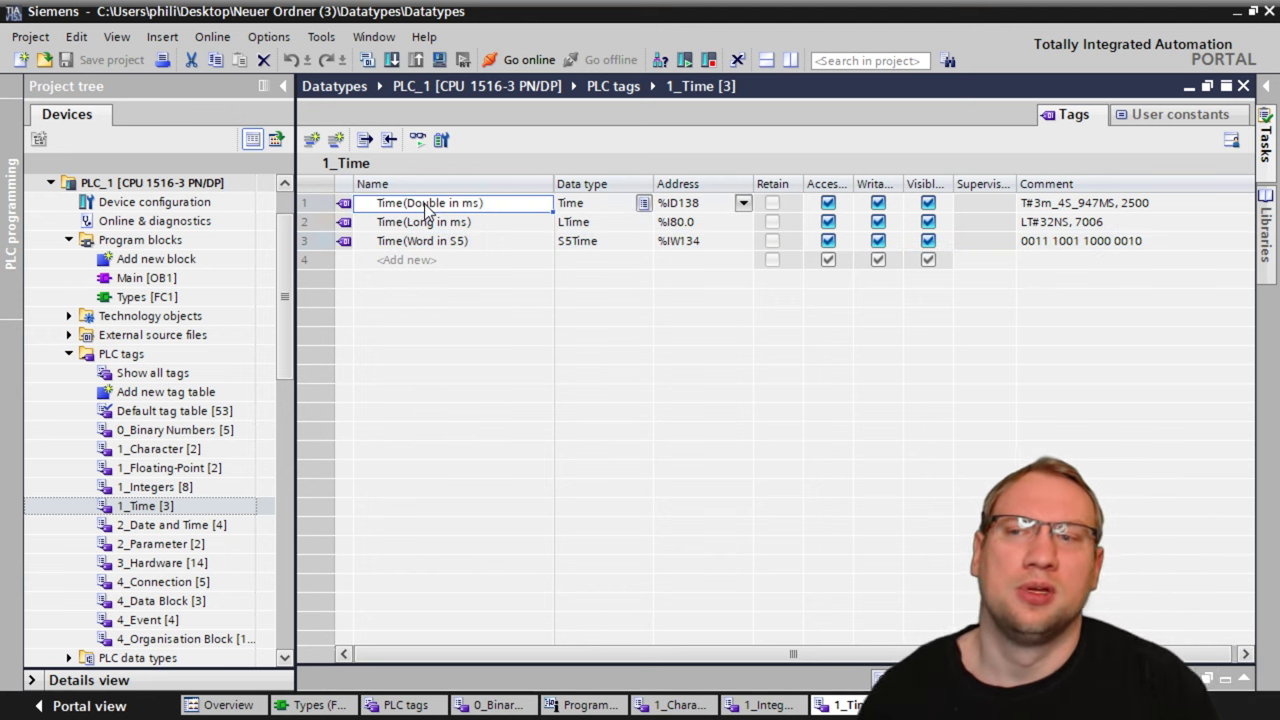
click(592, 204)
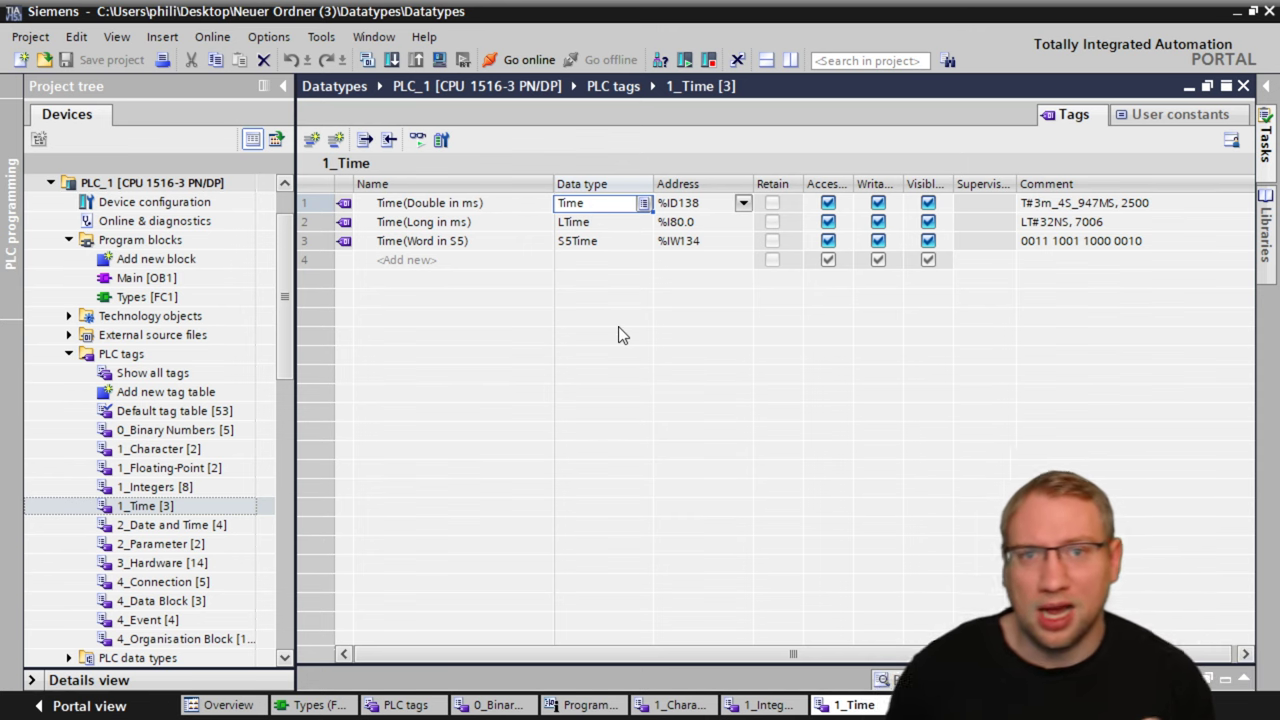
click(1072, 202)
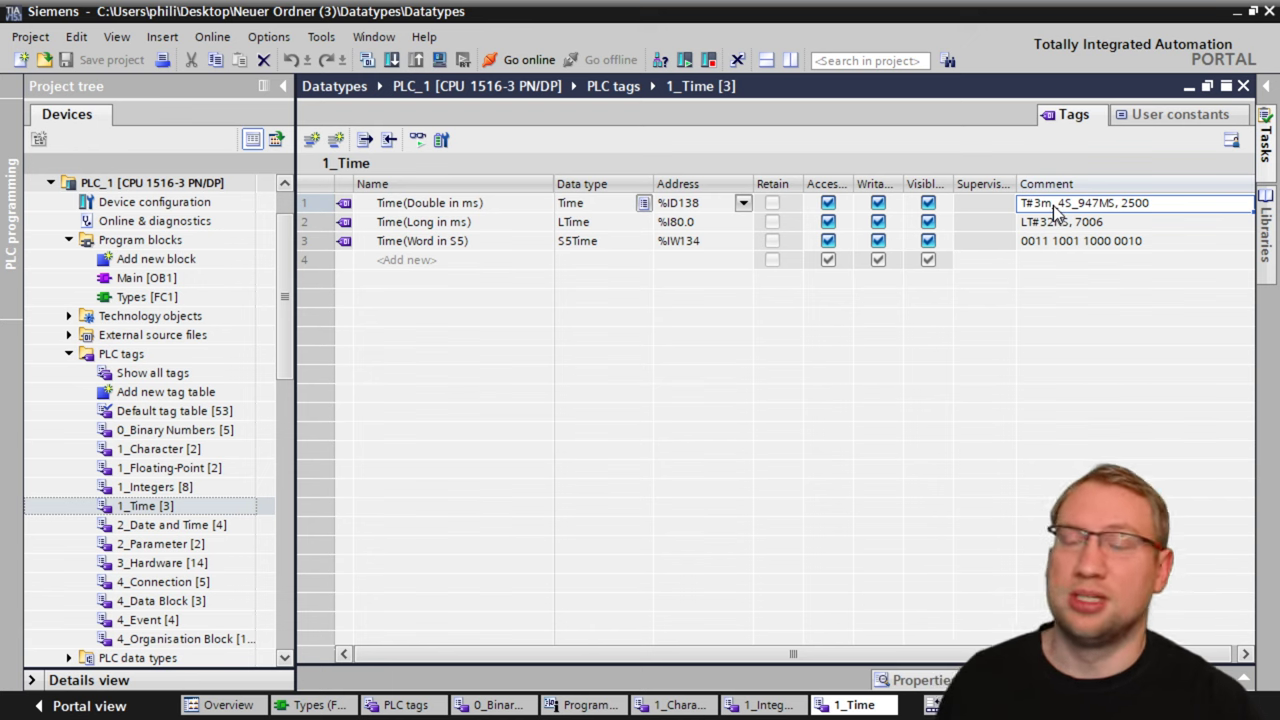
click(1057, 205)
drag(1116, 203, 990, 232)
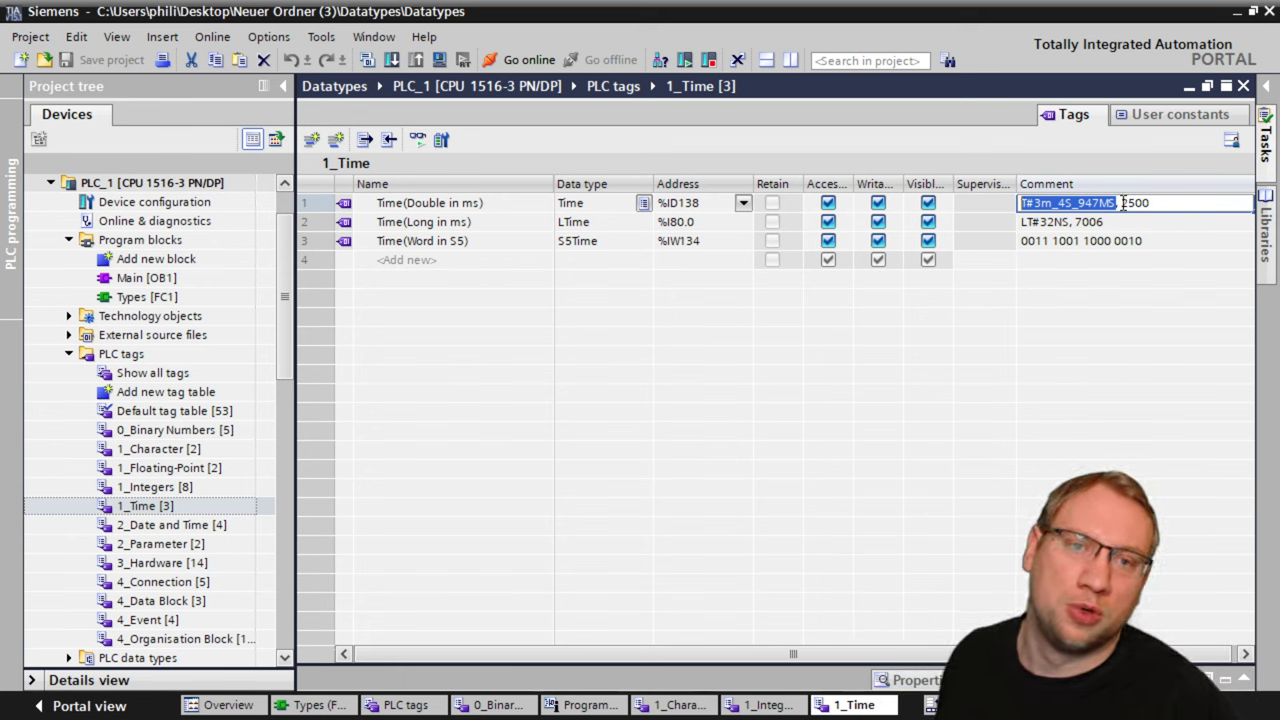
drag(1122, 203, 1158, 203)
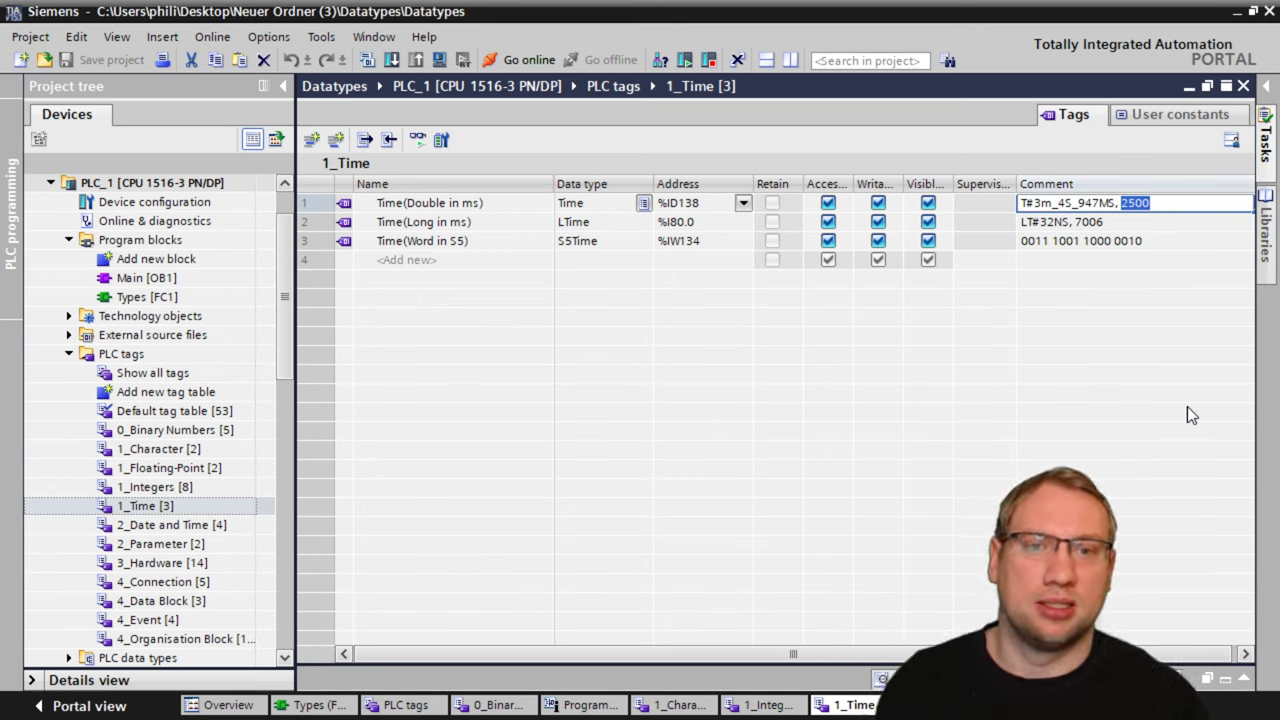
click(466, 229)
click(340, 229)
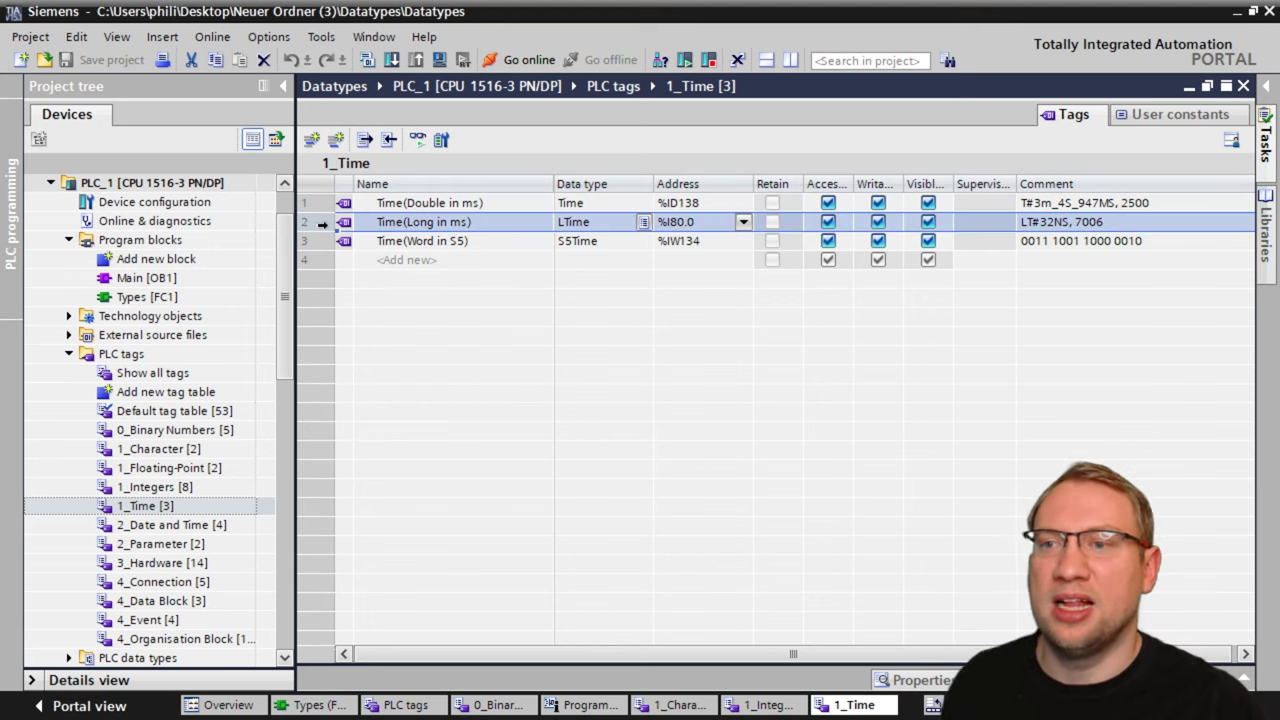
click(459, 222)
click(459, 222)
key(BackSpace)
text(n)
key(Return)
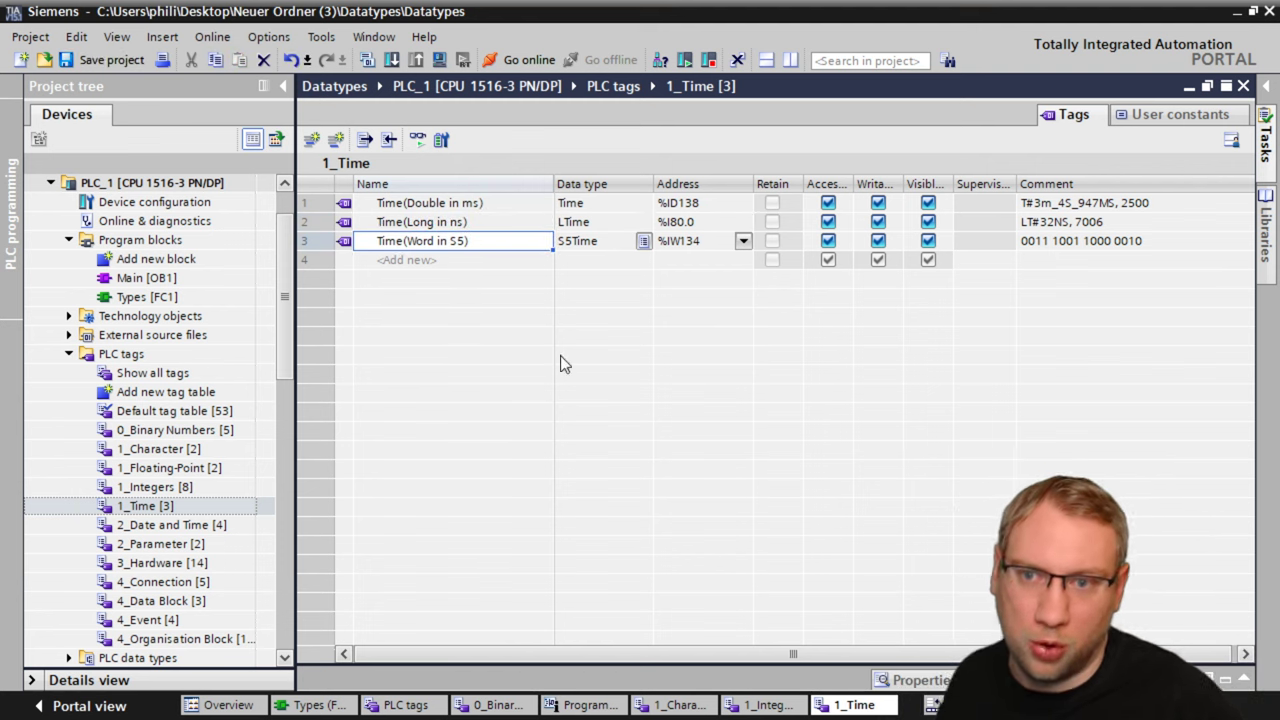
click(593, 222)
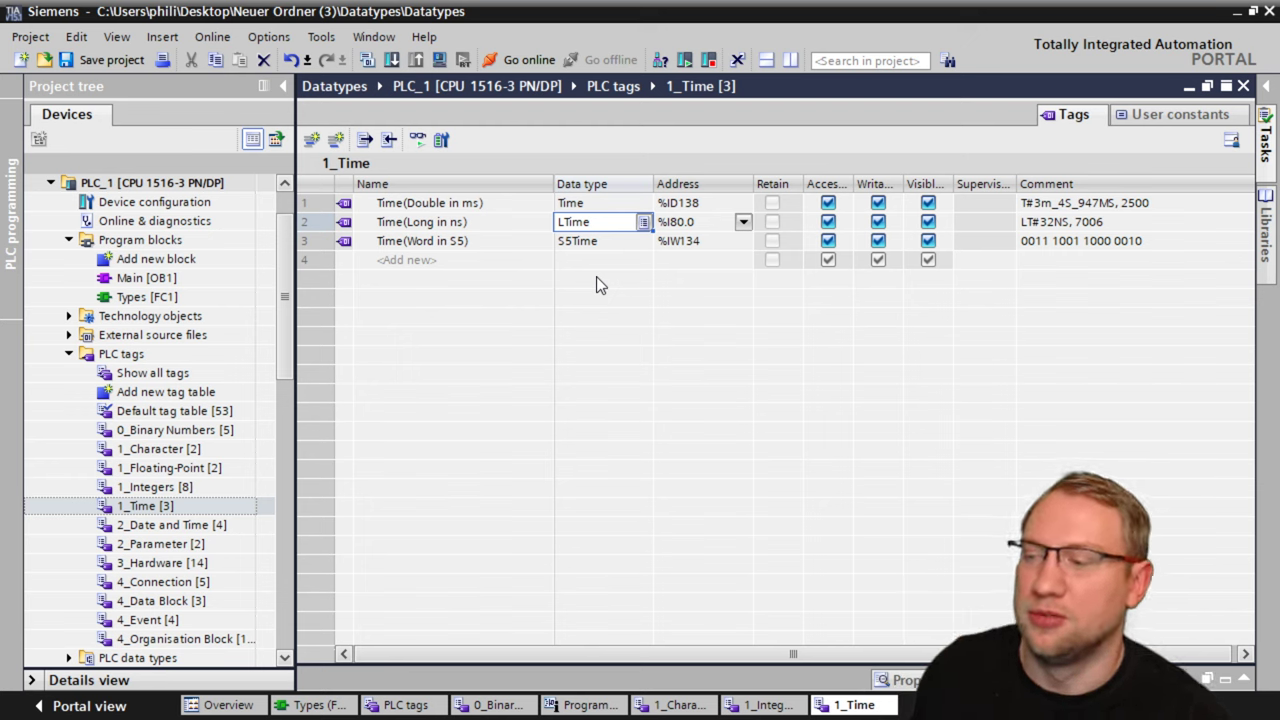
click(452, 228)
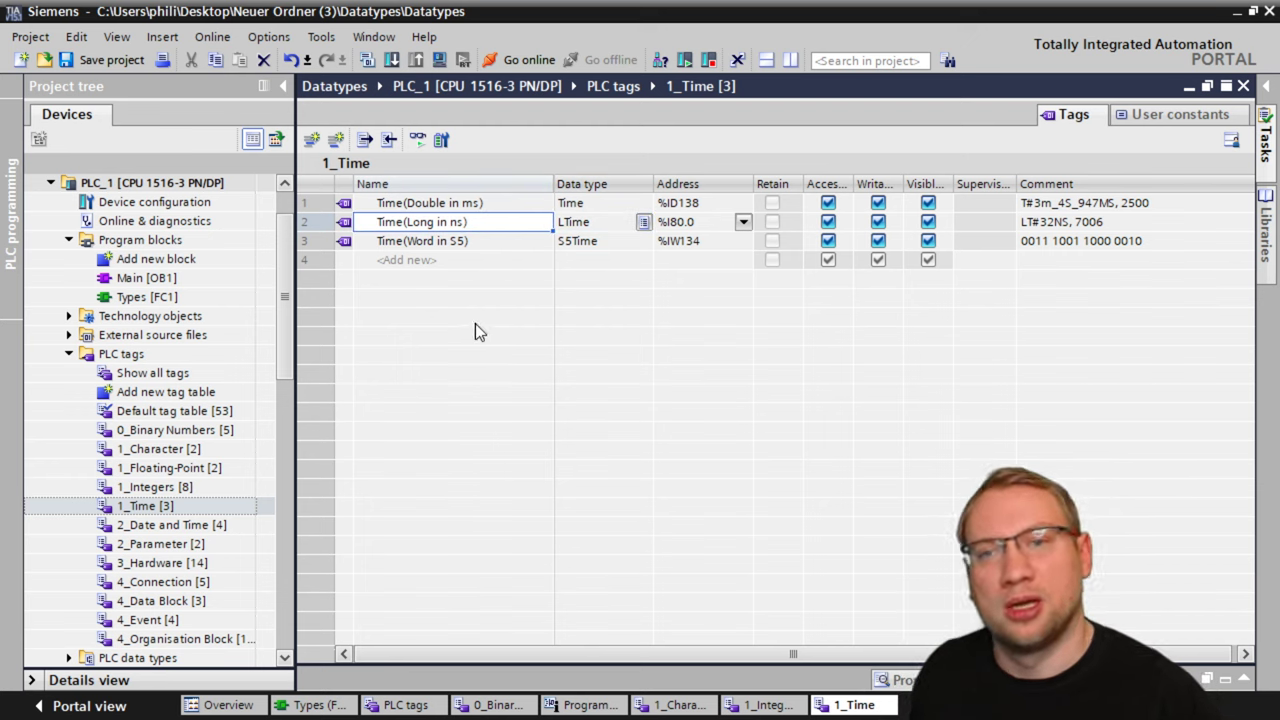
click(1103, 221)
click(1103, 221)
drag(1074, 222, 1139, 222)
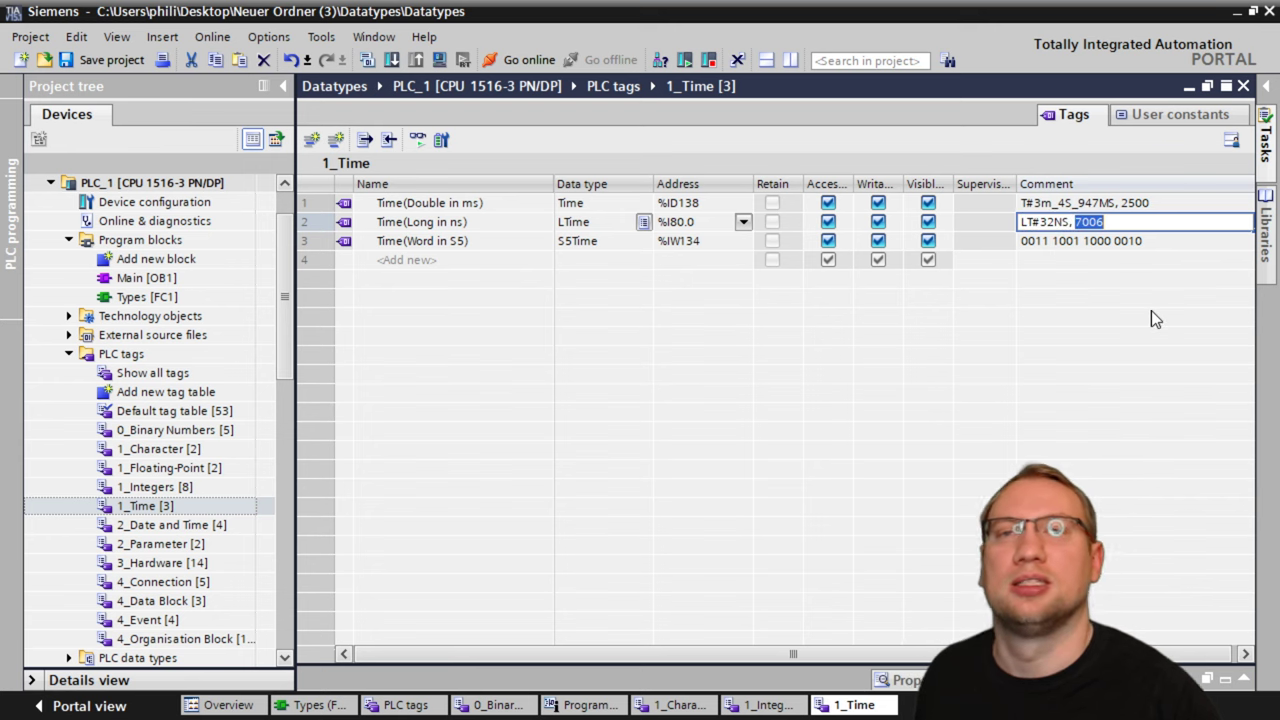
click(1145, 206)
click(1090, 223)
click(1088, 224)
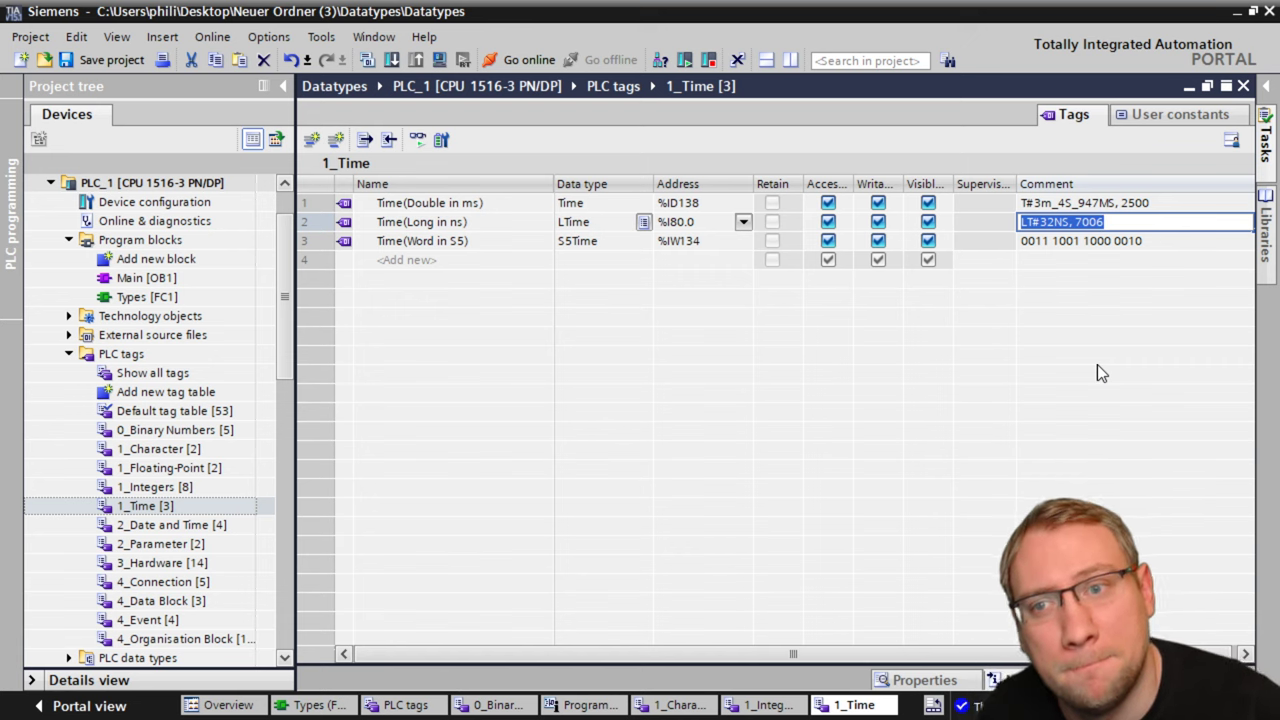
click(785, 392)
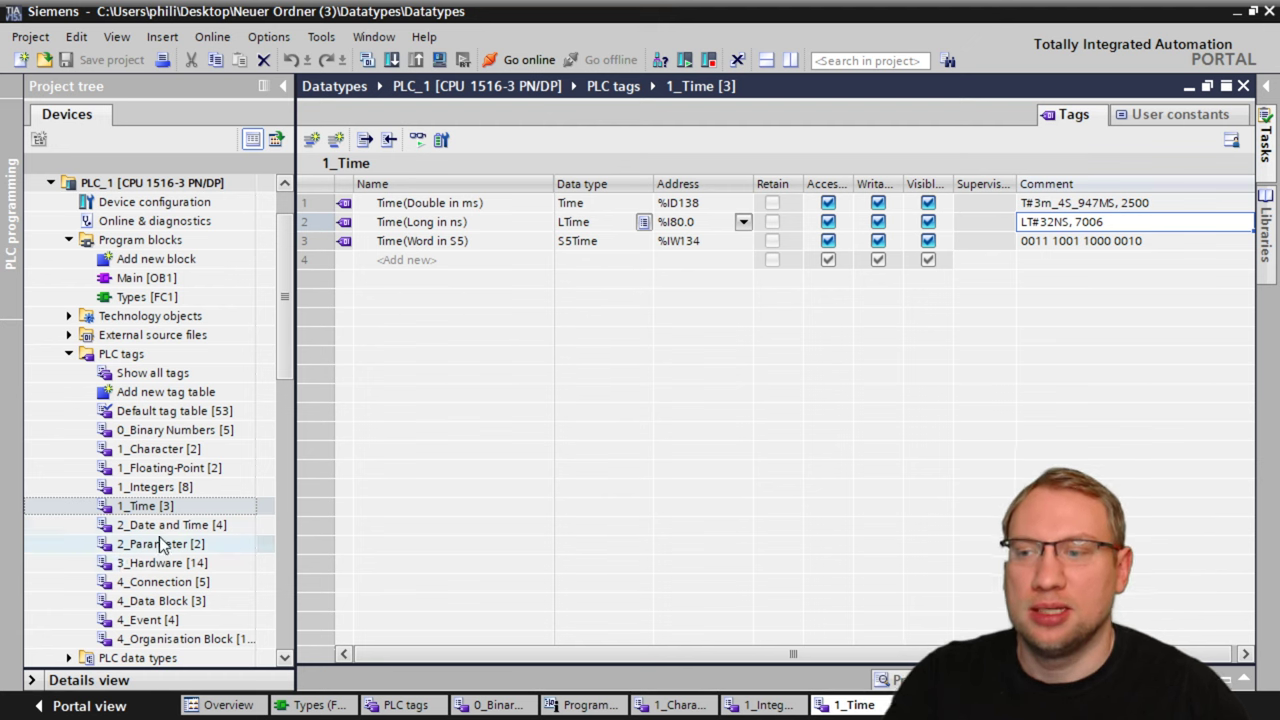
shift+click(160, 429)
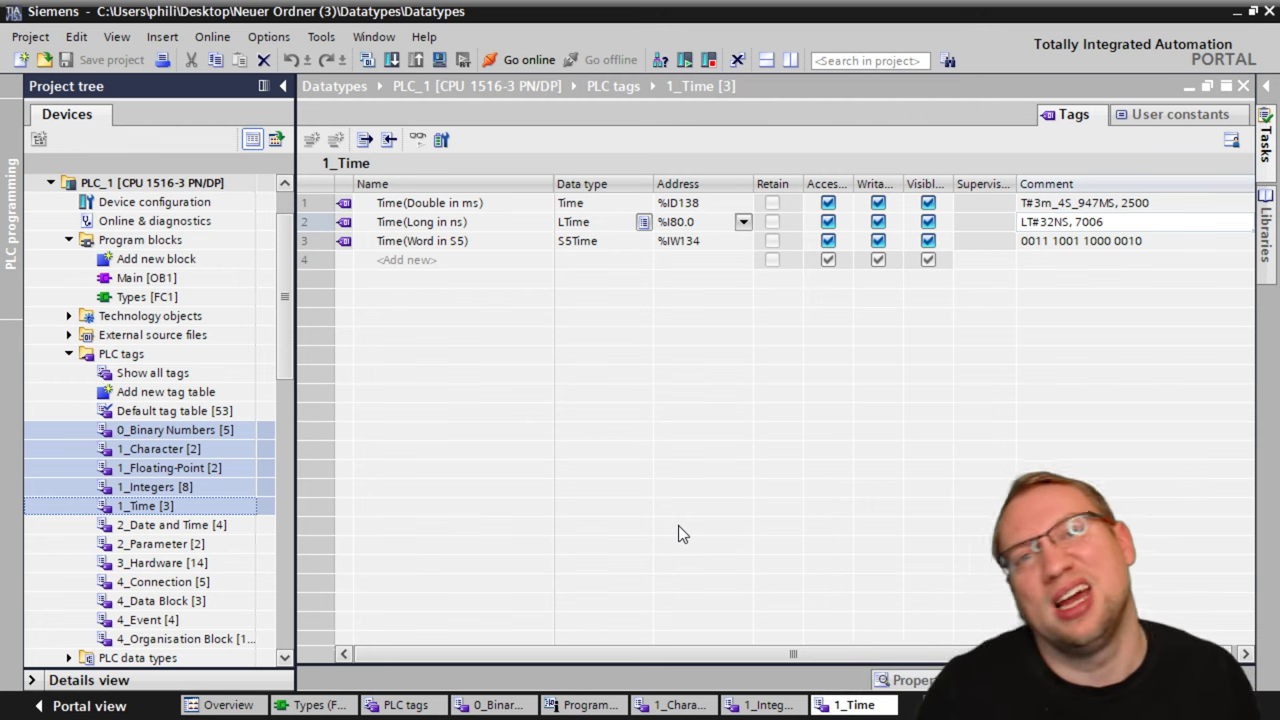
Open the 2_Date and Time tag table and autofit its Data type column to fit Time_Of_Day
double_click(170, 525)
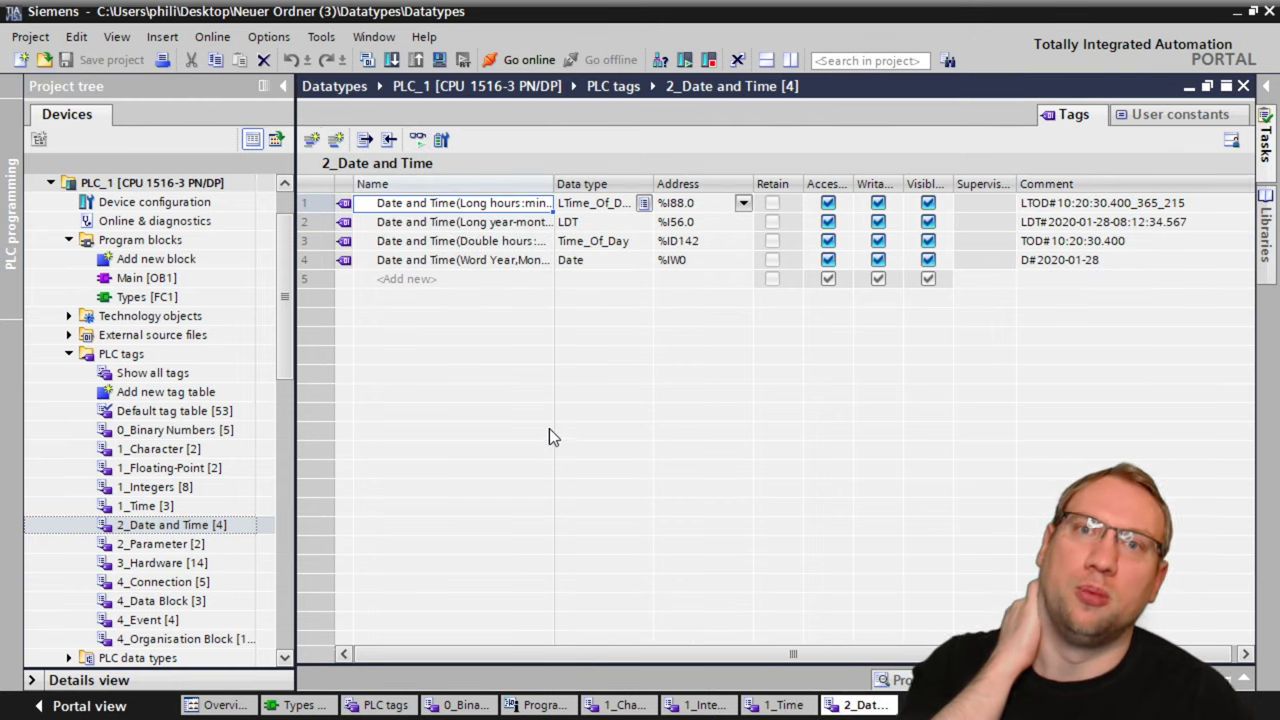
double_click(150, 506)
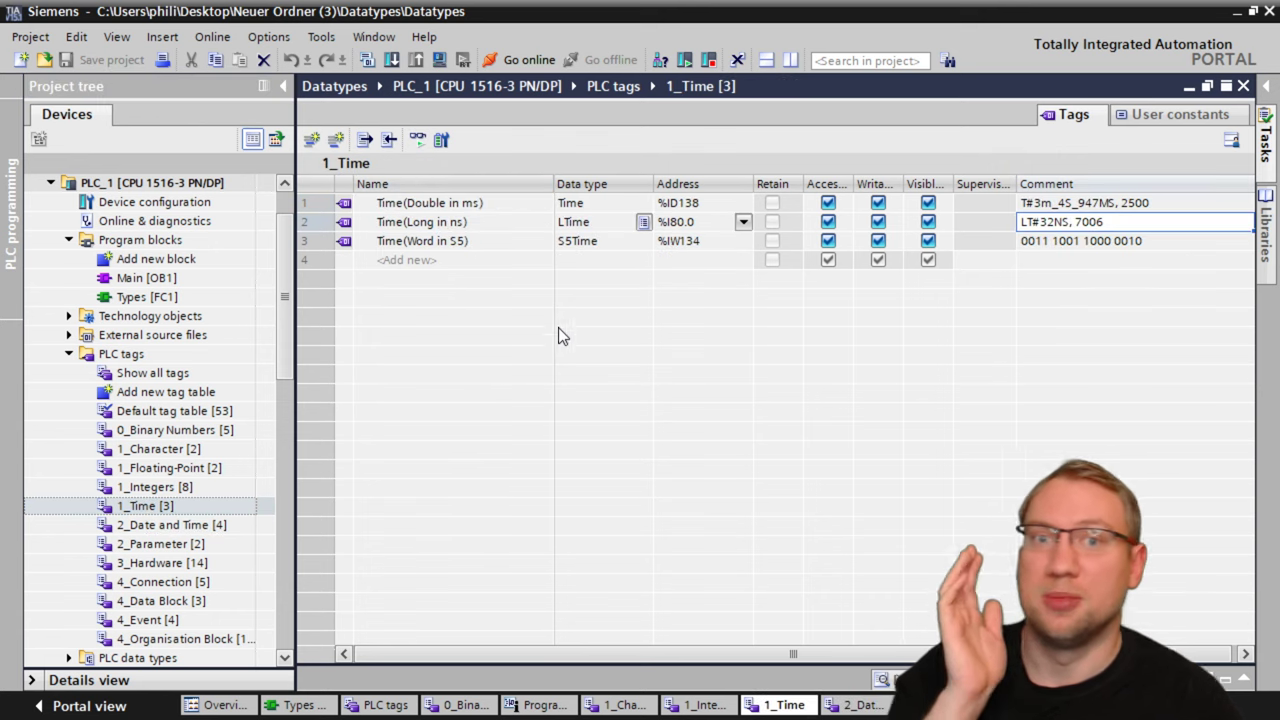
double_click(258, 525)
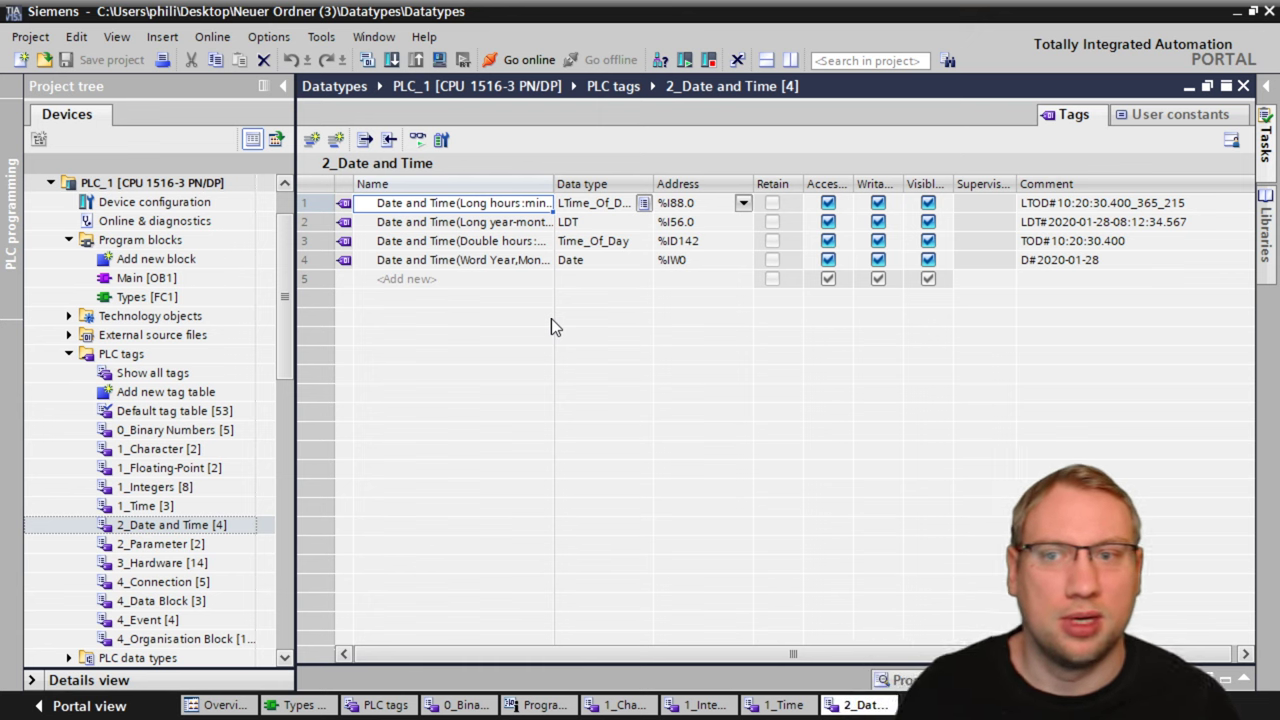
double_click(654, 184)
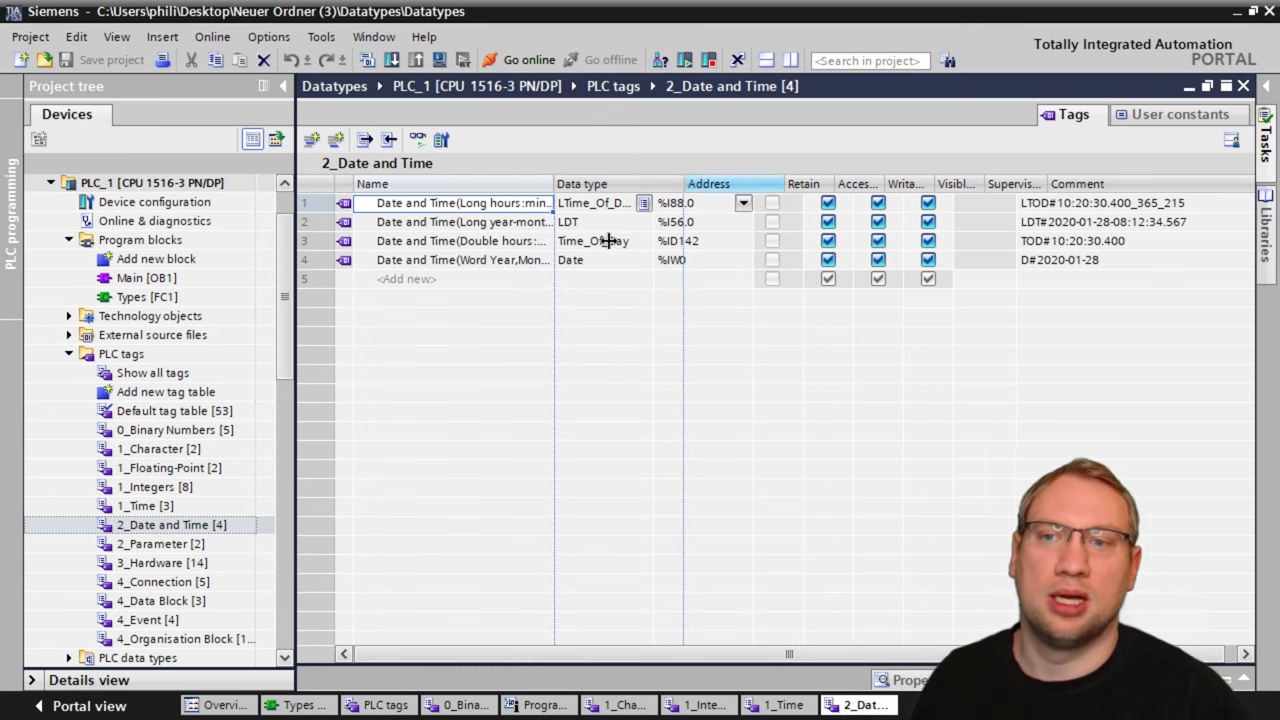
Review the LDT, Time_Of_Day and Date rows, including the Date comment D#2020-01-28
click(316, 223)
click(306, 241)
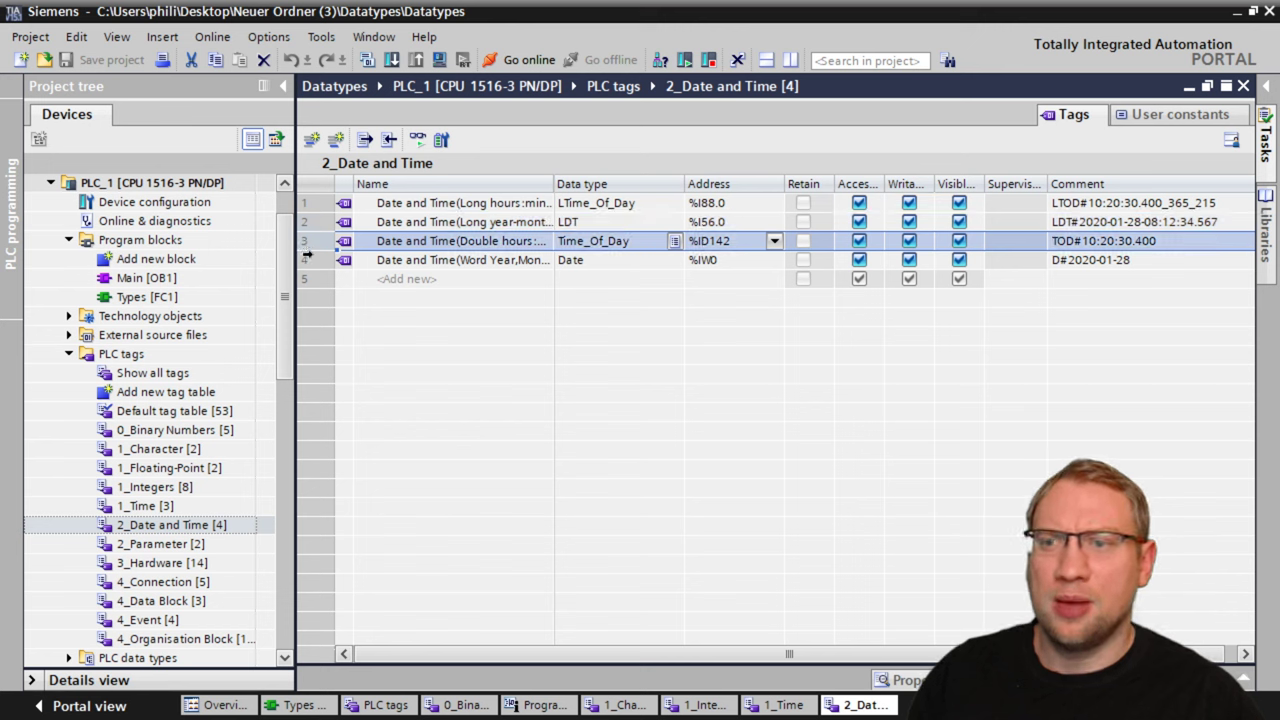
shift+click(309, 259)
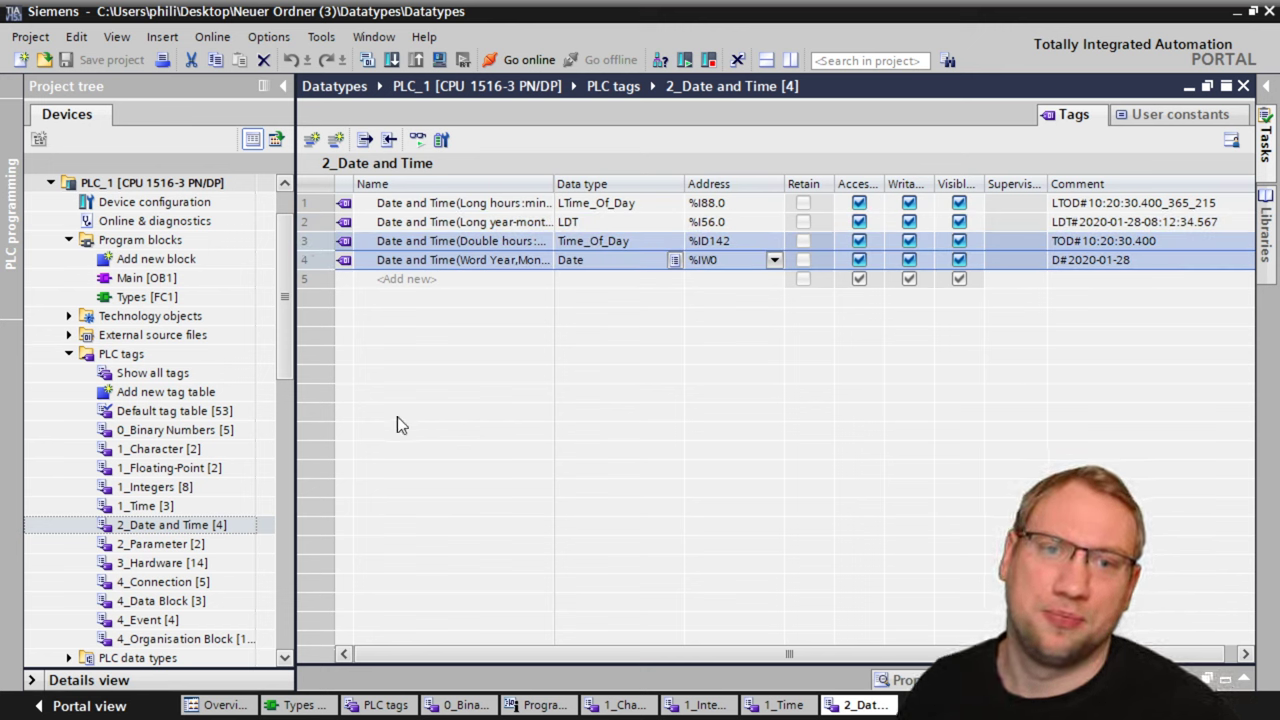
click(604, 260)
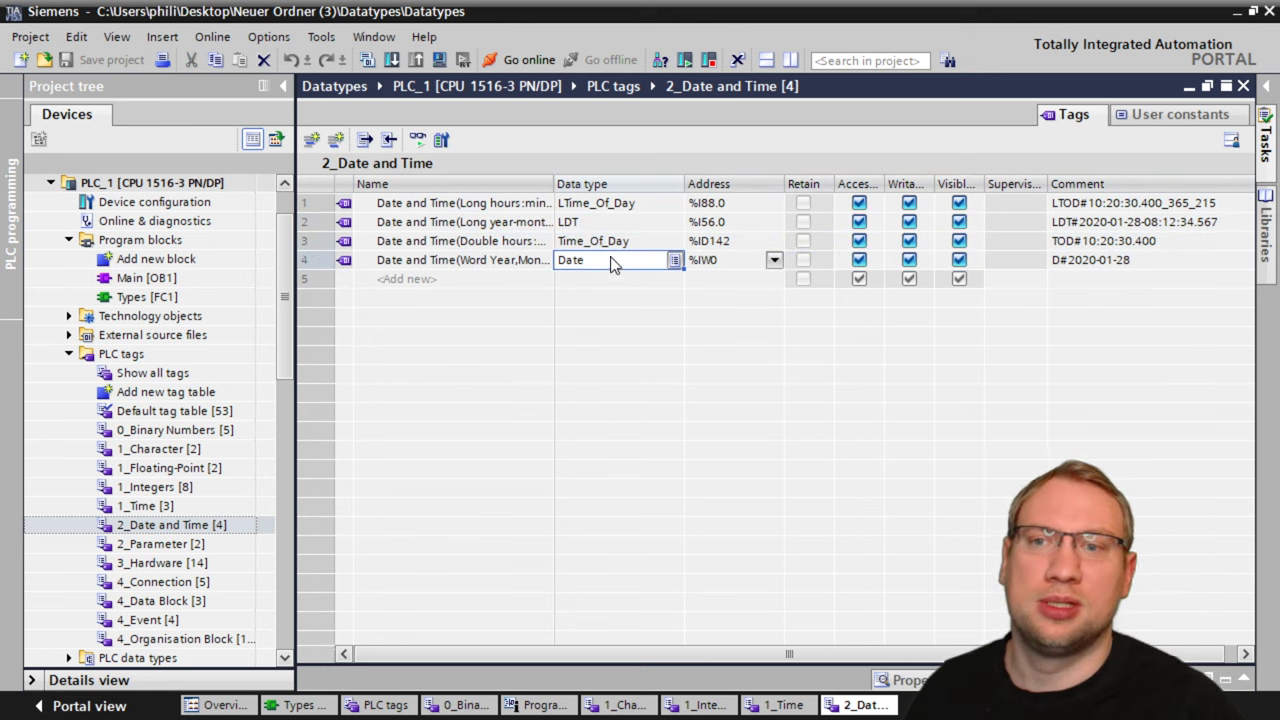
click(1126, 262)
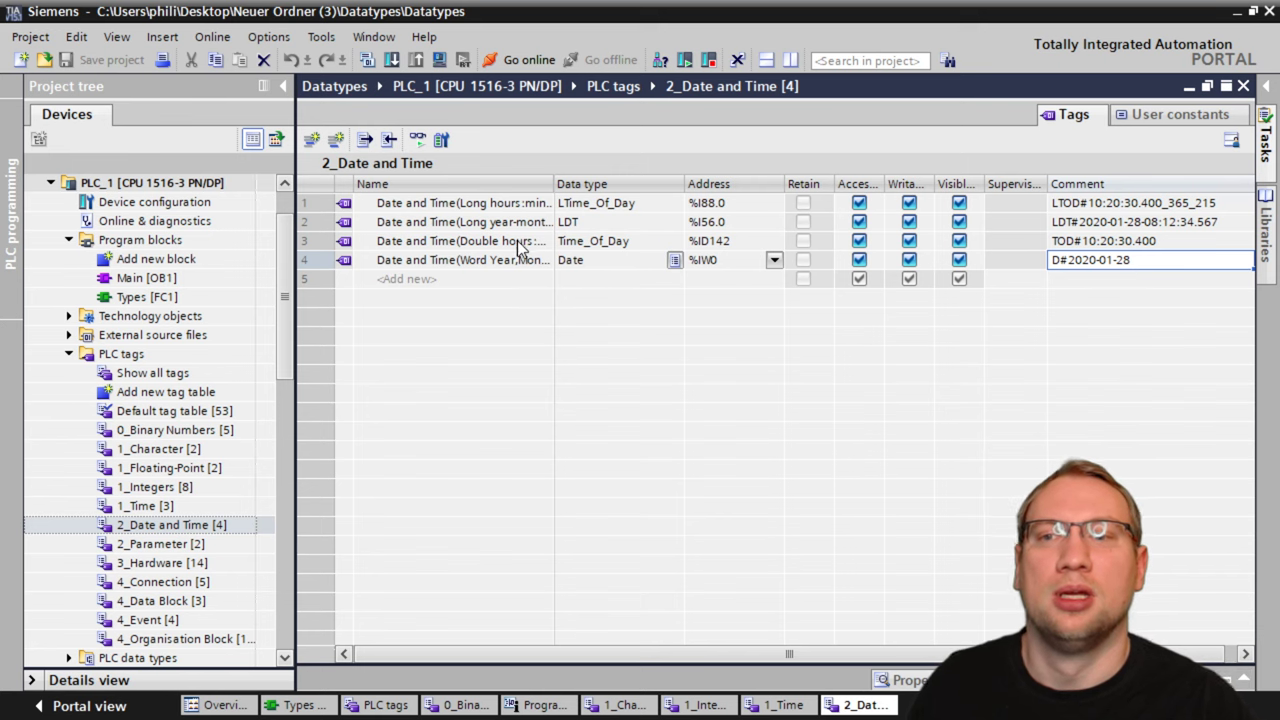
click(586, 243)
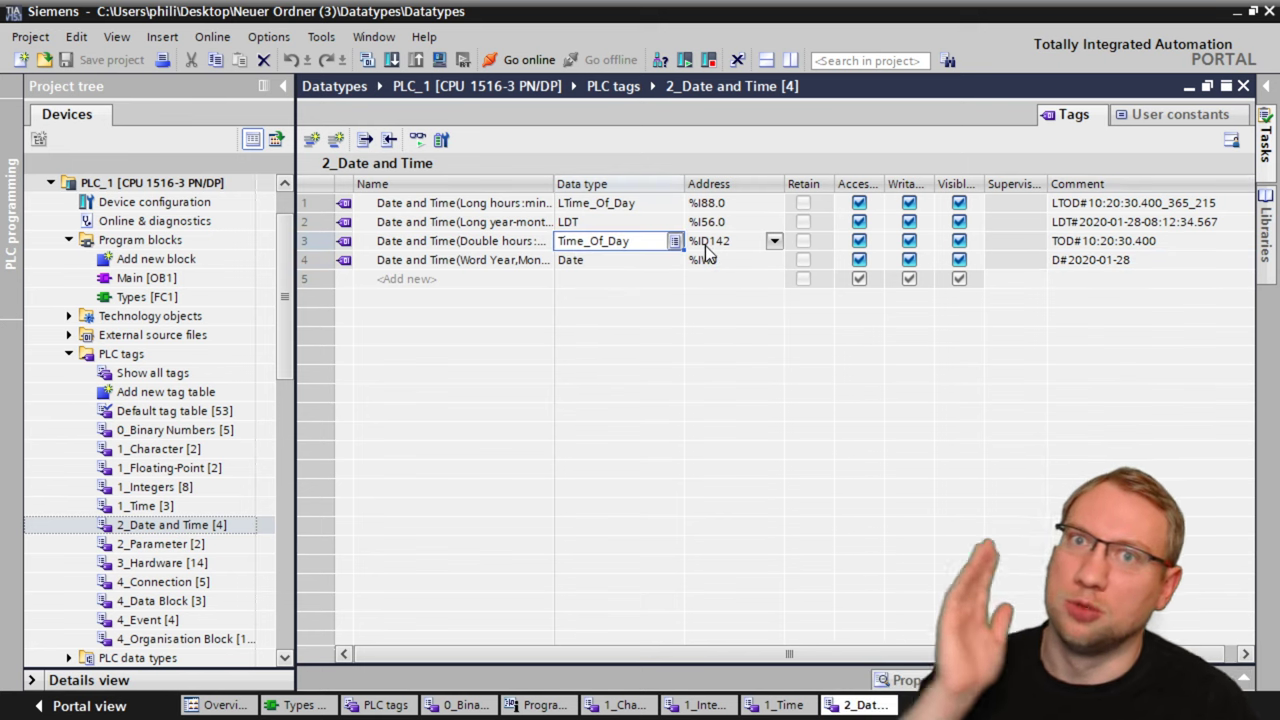
click(1149, 245)
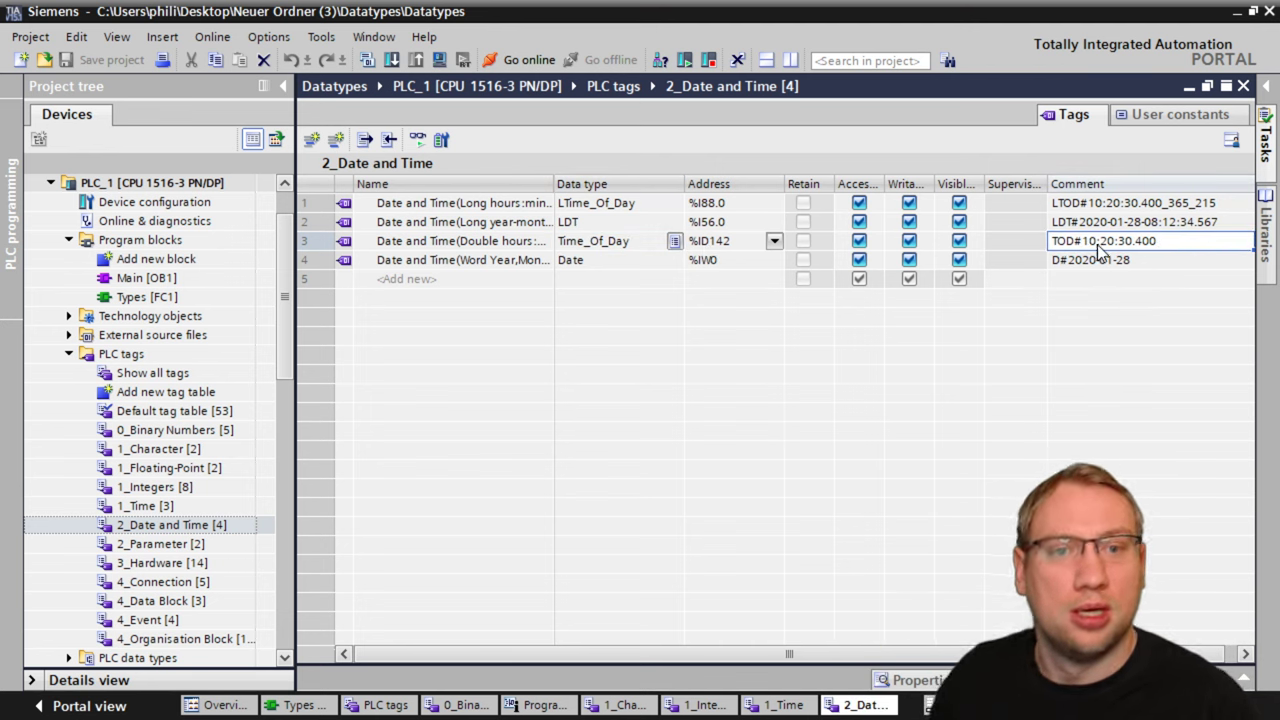
Edit the Time_Of_Day tag's comment to read TOD#19:00:30.400
key(F2)
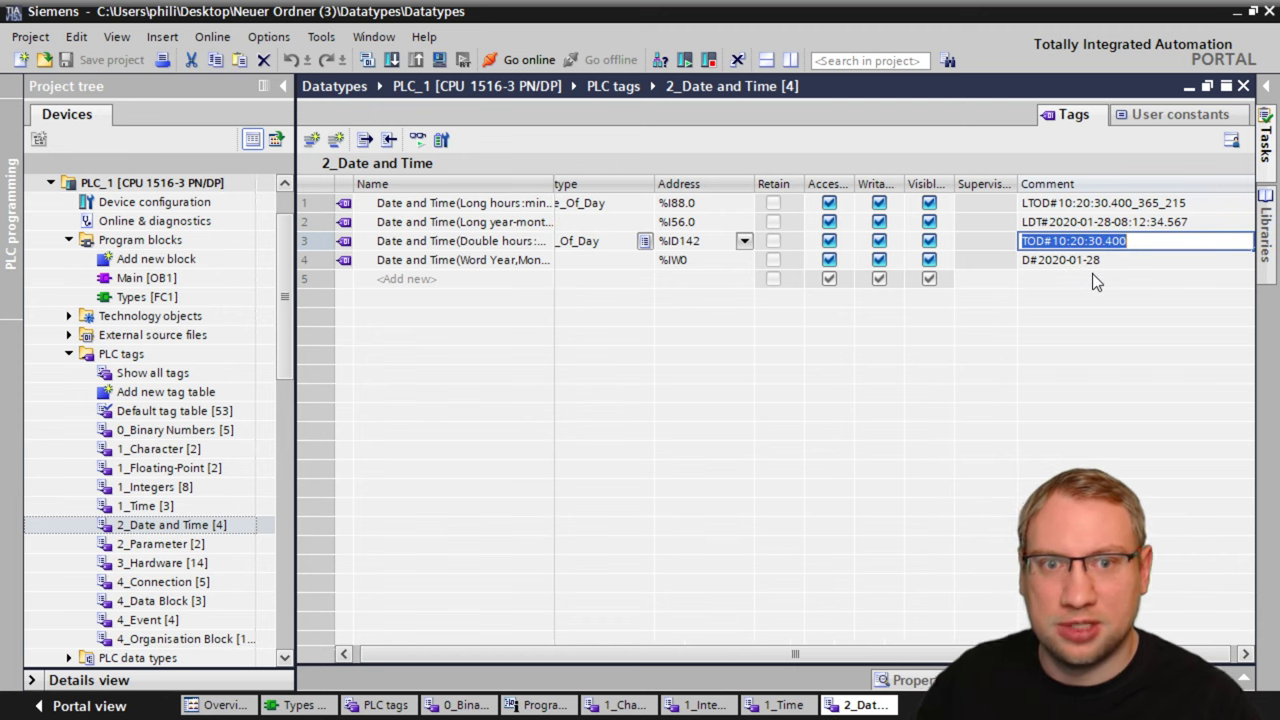
key(Escape)
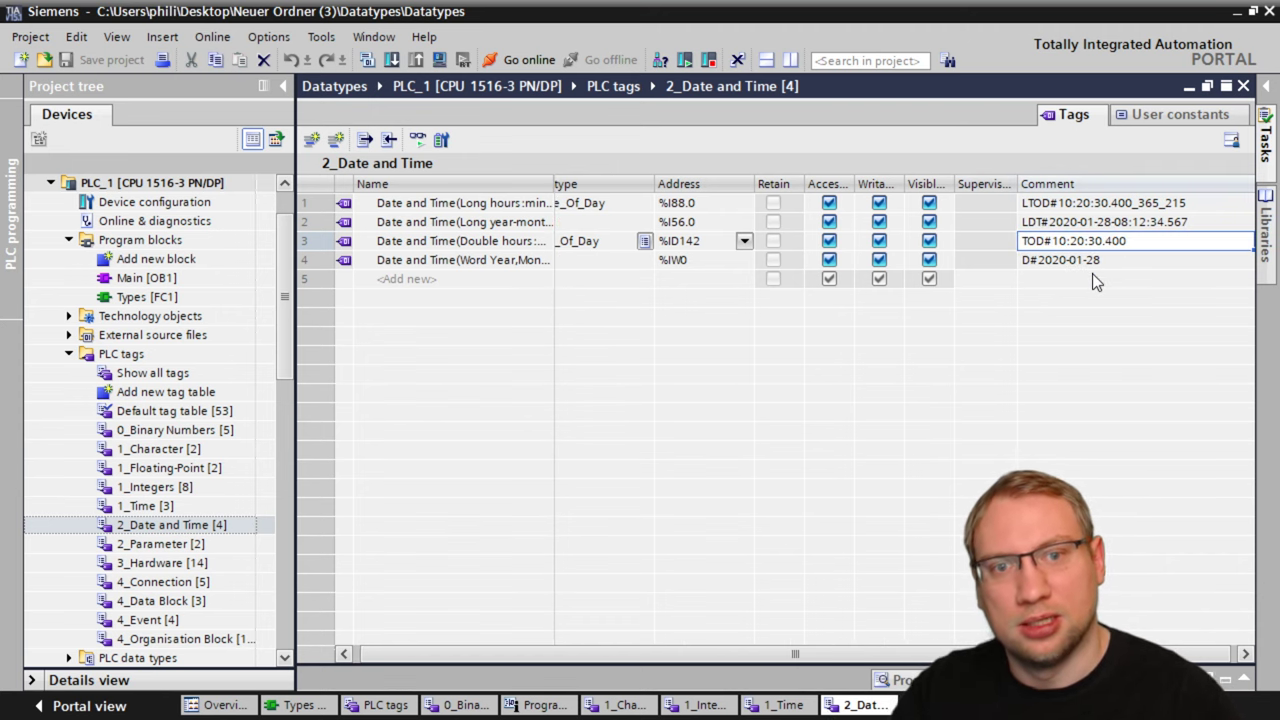
double_click(1086, 241)
key(Escape)
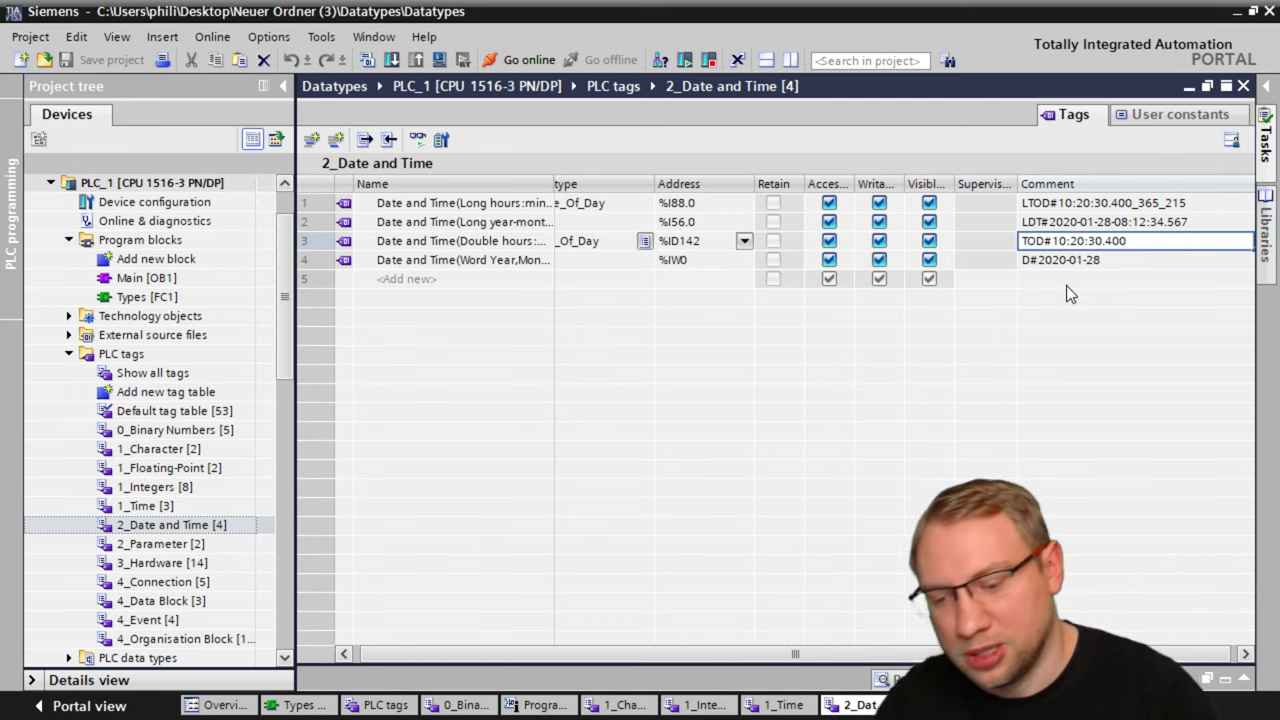
key(F2)
key(Home)
key(Right)
key(Right)
key(Right)
key(Right)
key(Right)
key(Right)
key(BackSpace)
text(9)
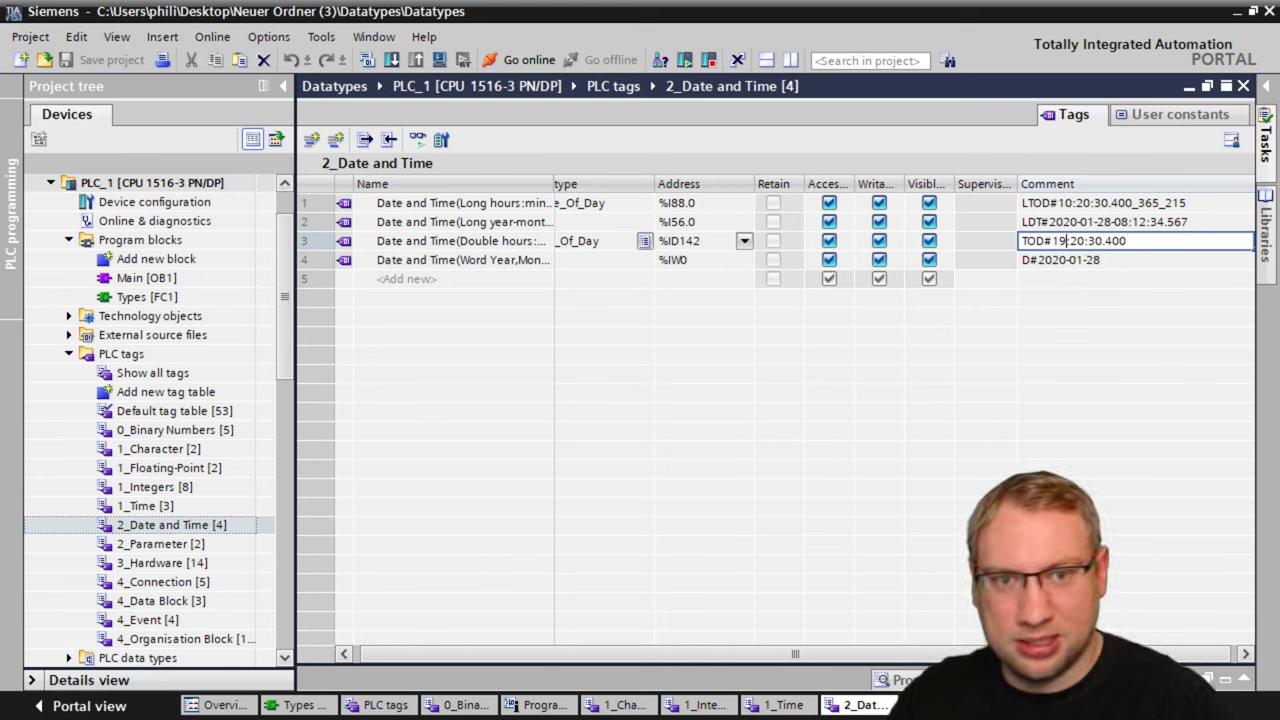
key(Right)
key(Right)
key(Right)
key(BackSpace)
key(BackSpace)
text(00)
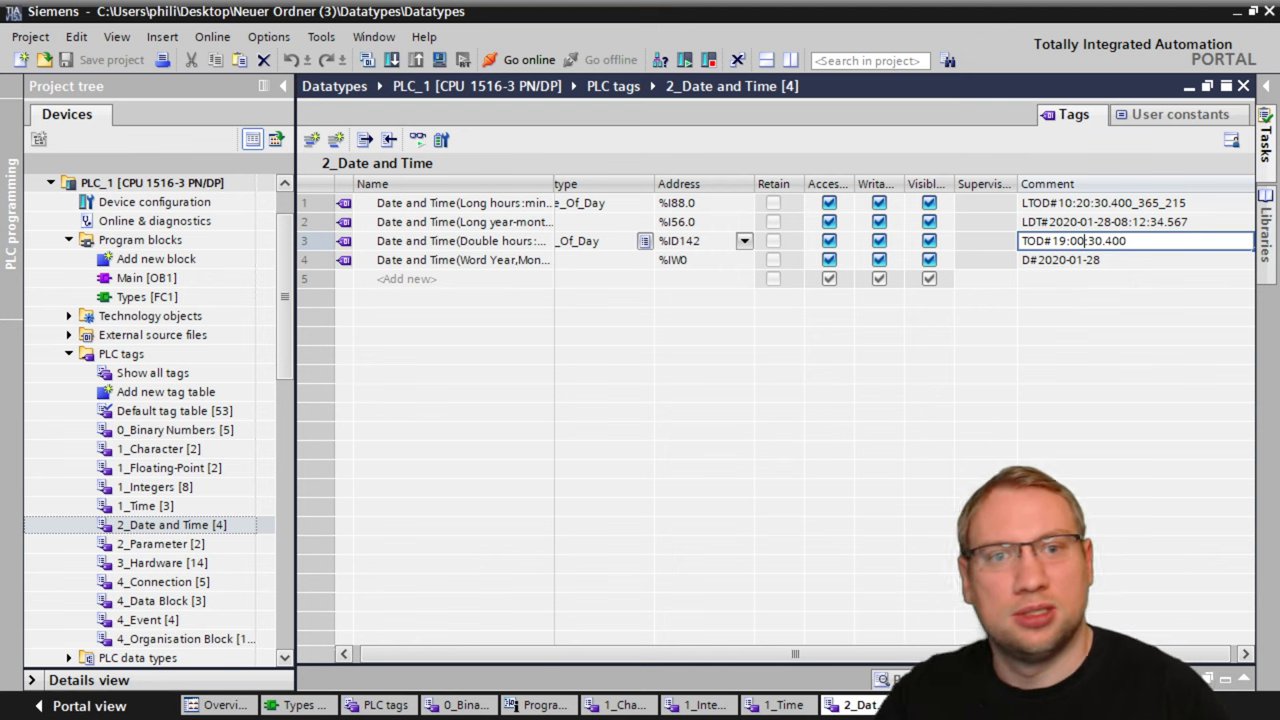
key(BackSpace)
text(0)
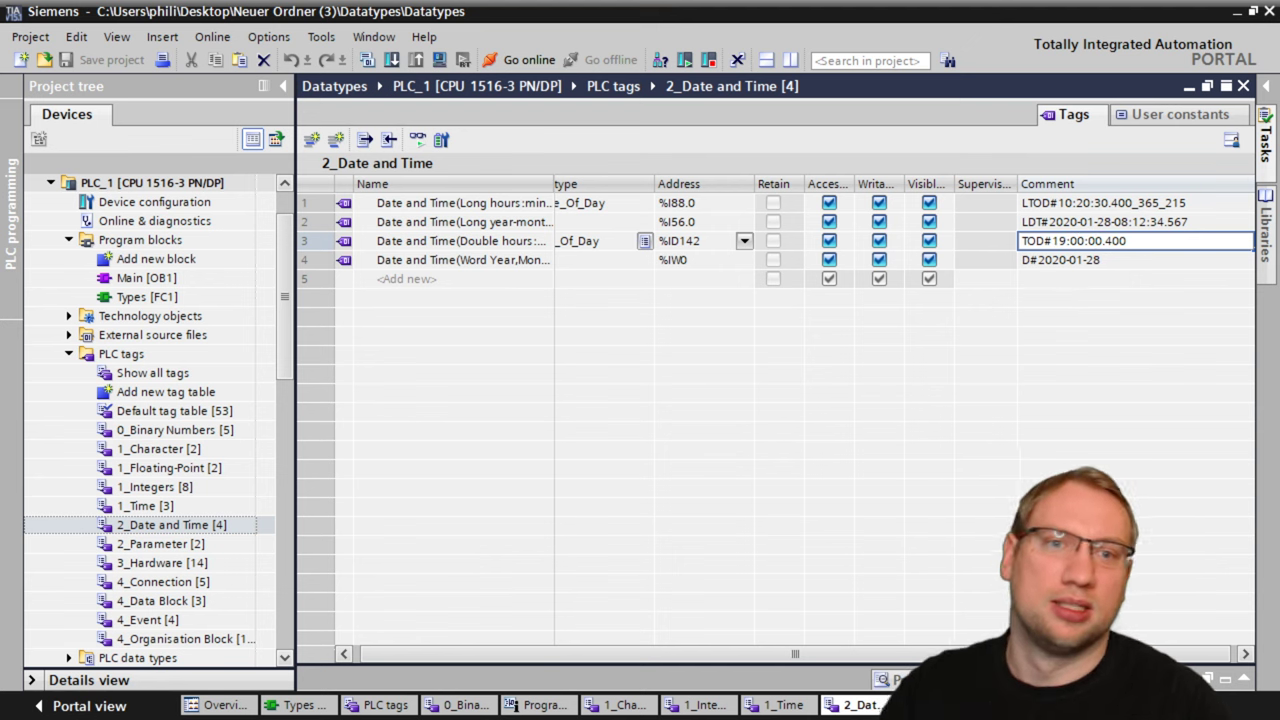
key(BackSpace)
text(3)
key(Return)
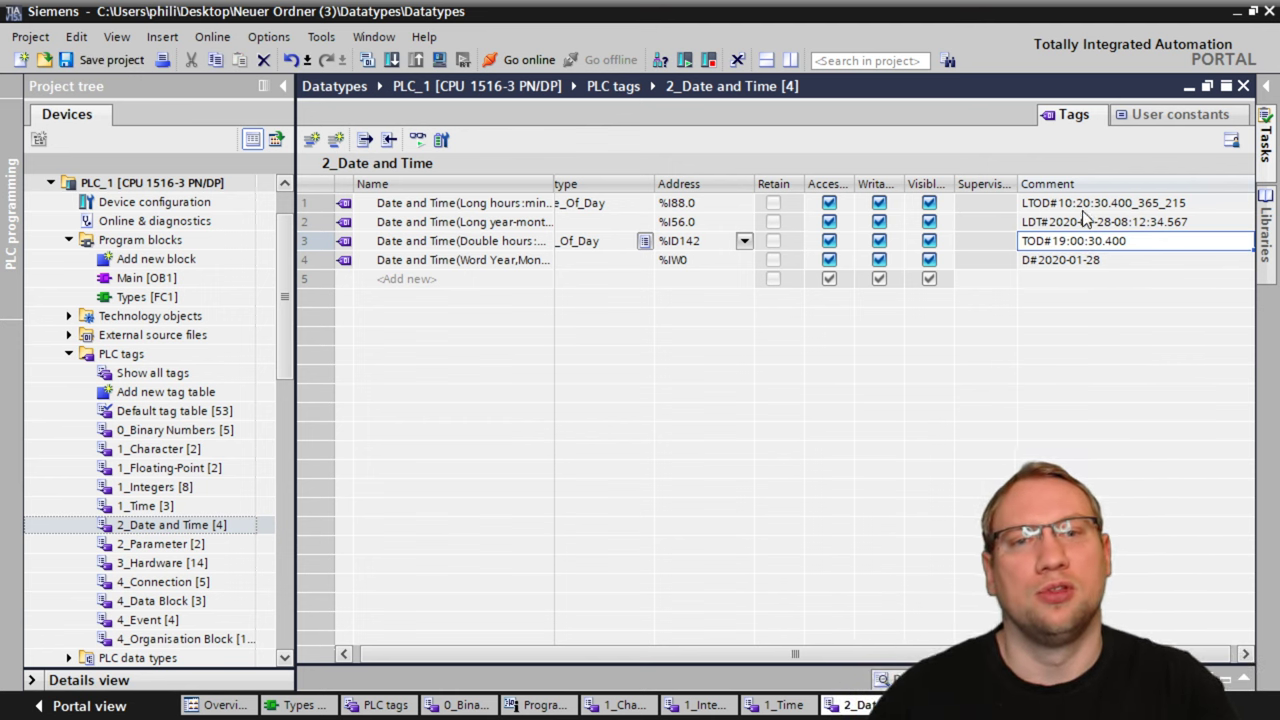
Try LTOD as the first tag's data type, save the project and open 2_Parameter
click(597, 222)
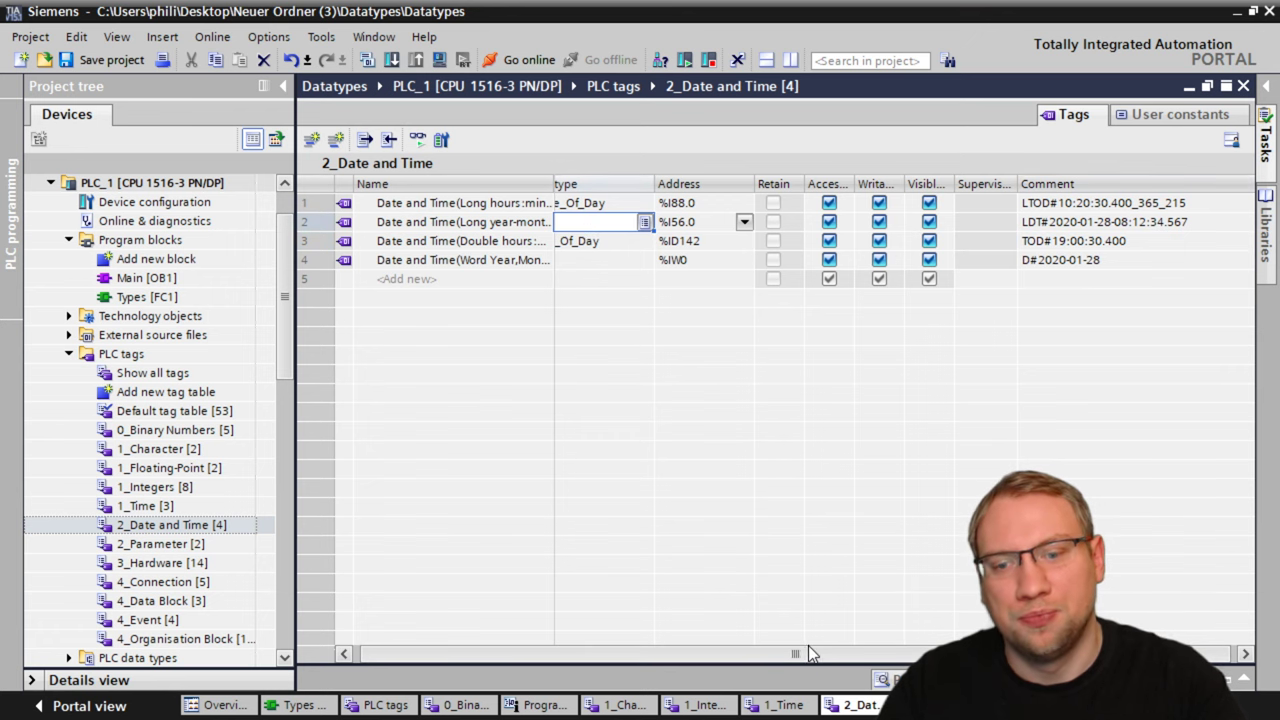
drag(806, 652, 629, 634)
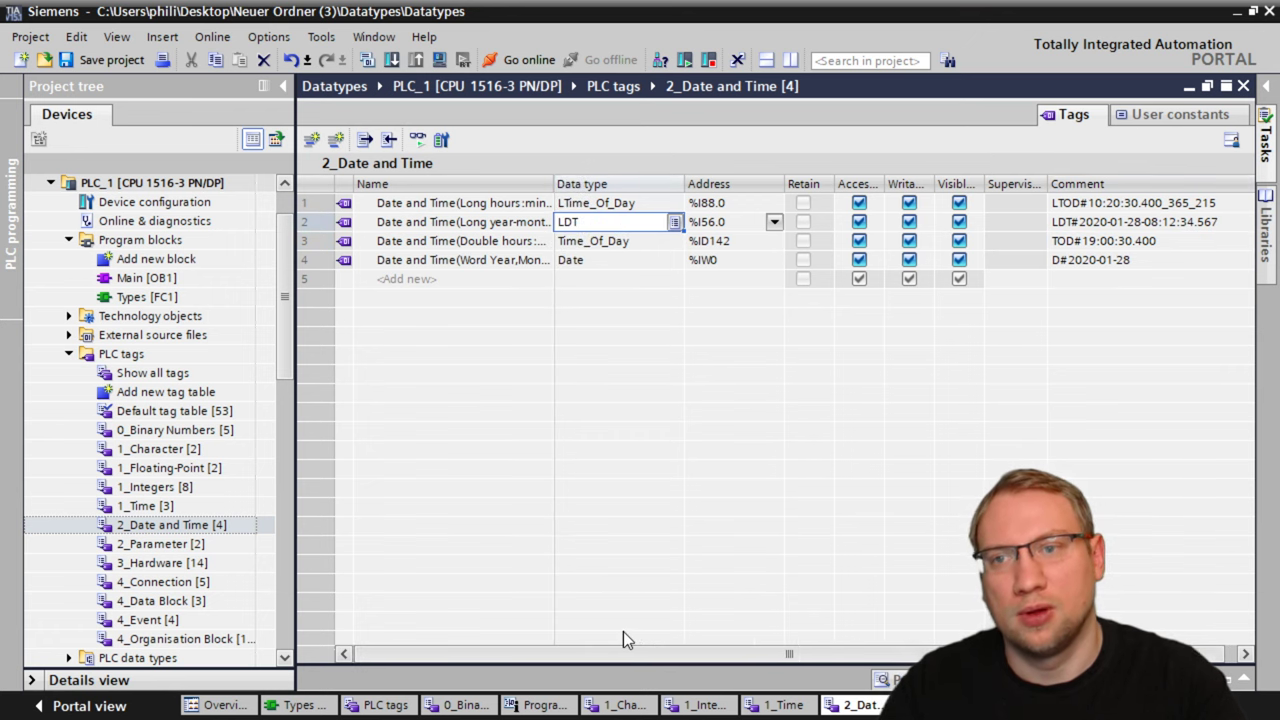
click(567, 202)
click(566, 202)
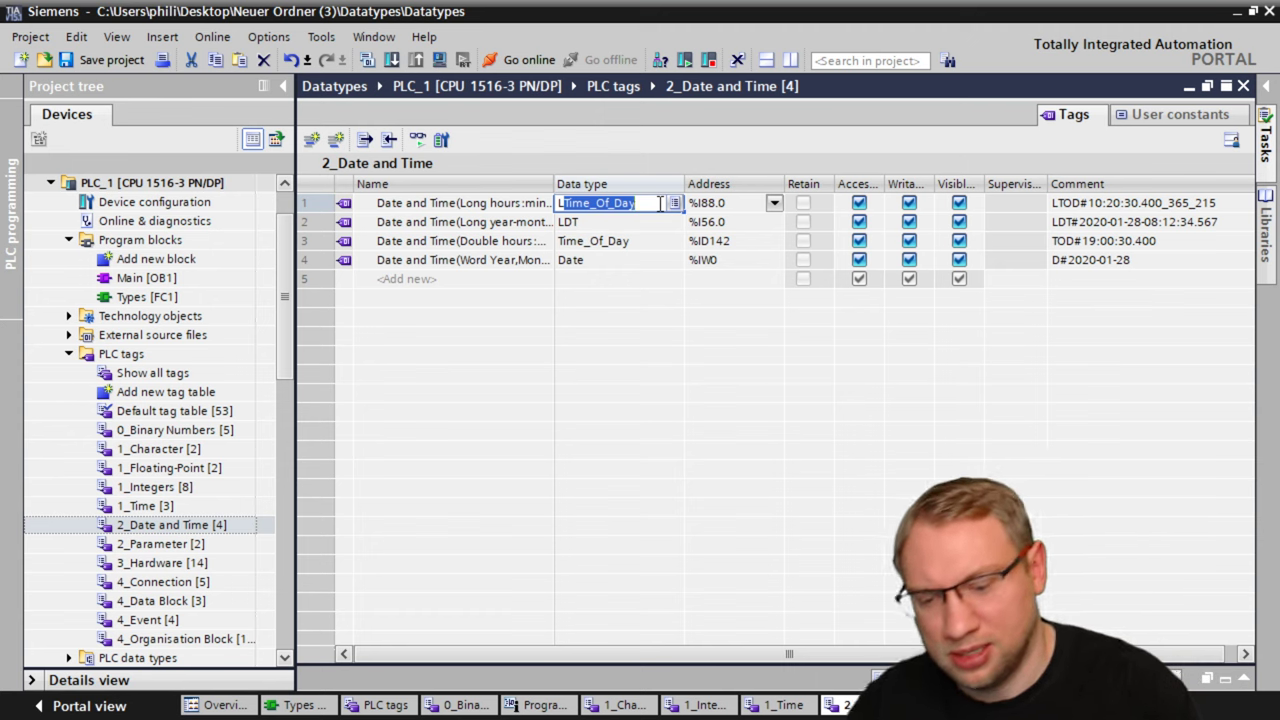
text(TOD)
key(Return)
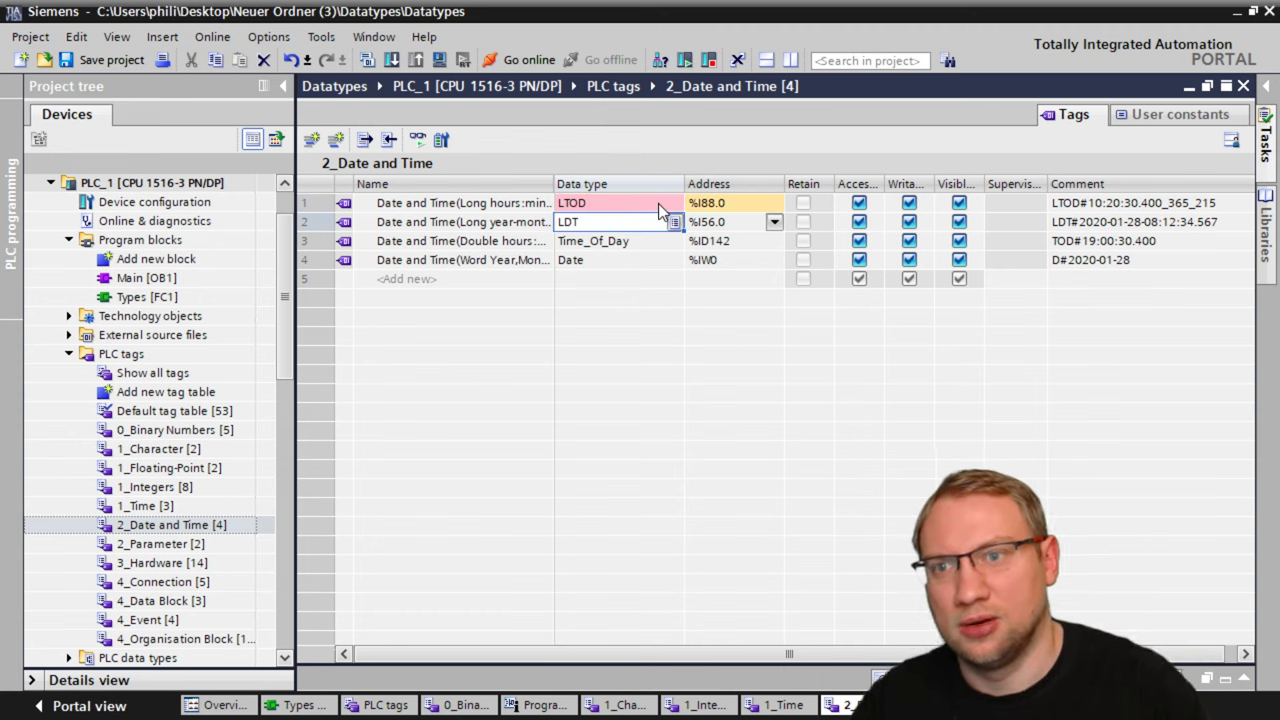
click(659, 207)
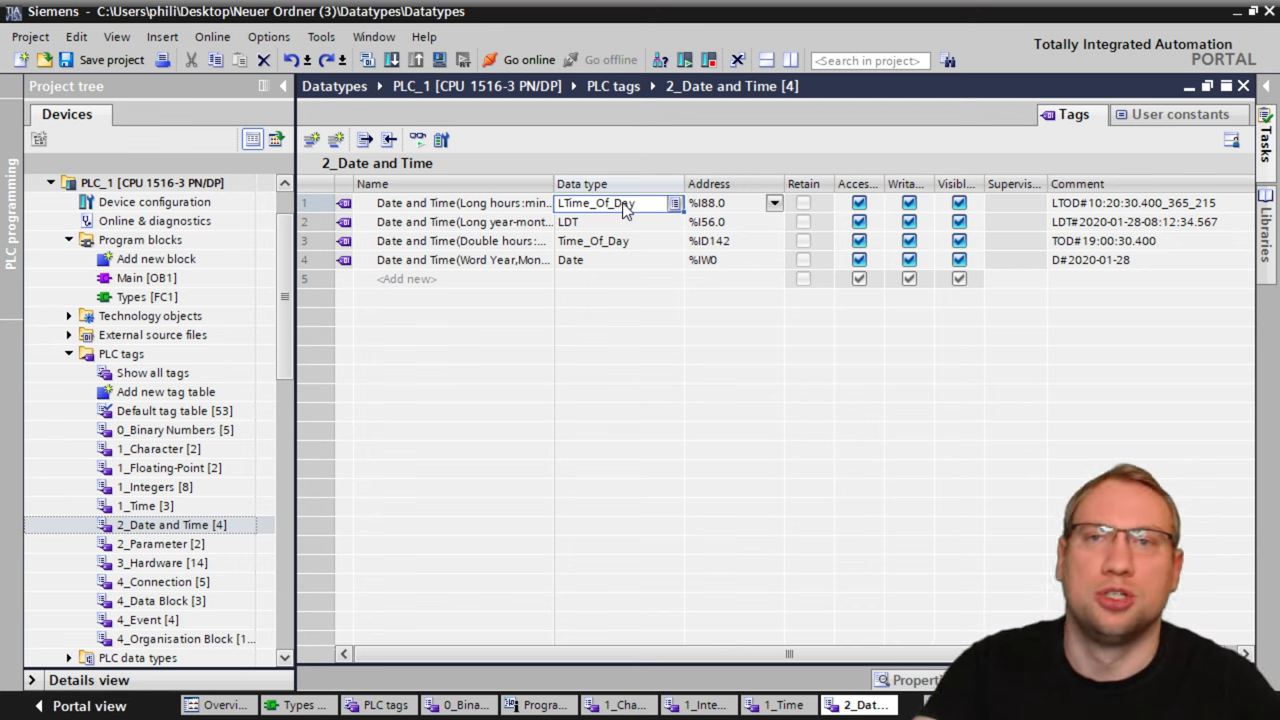
click(1190, 206)
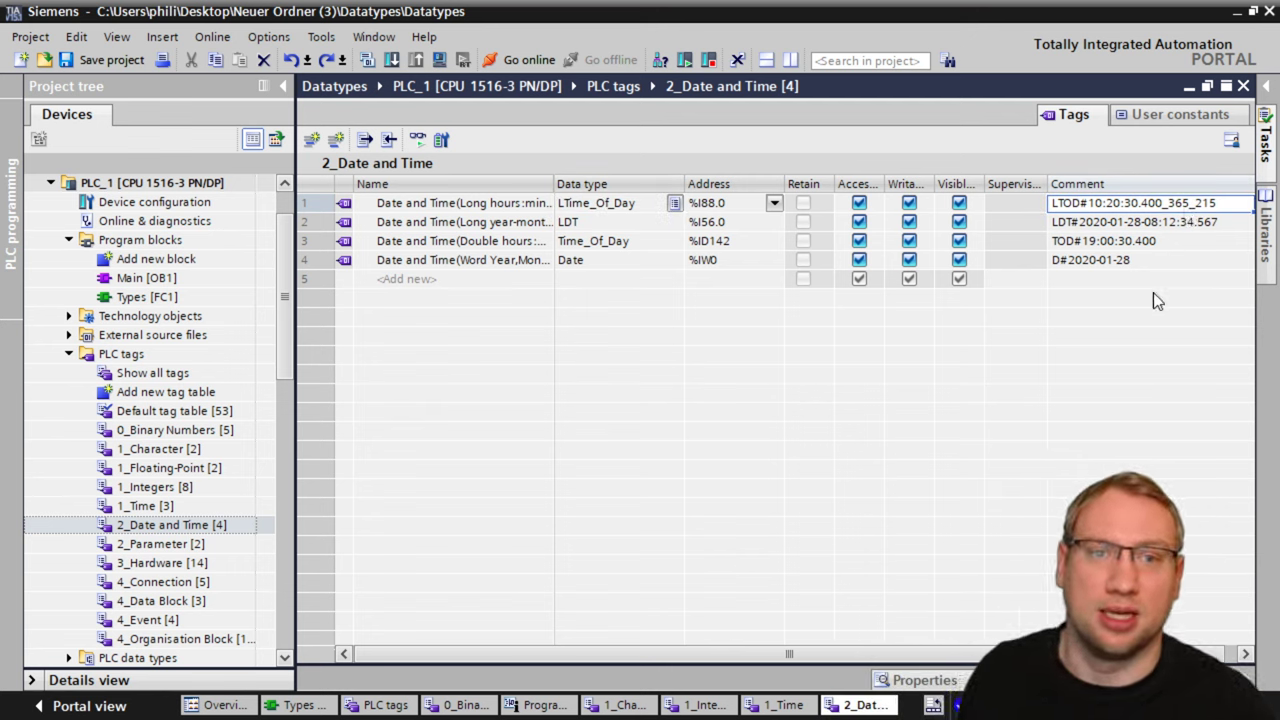
key(ctrl+s)
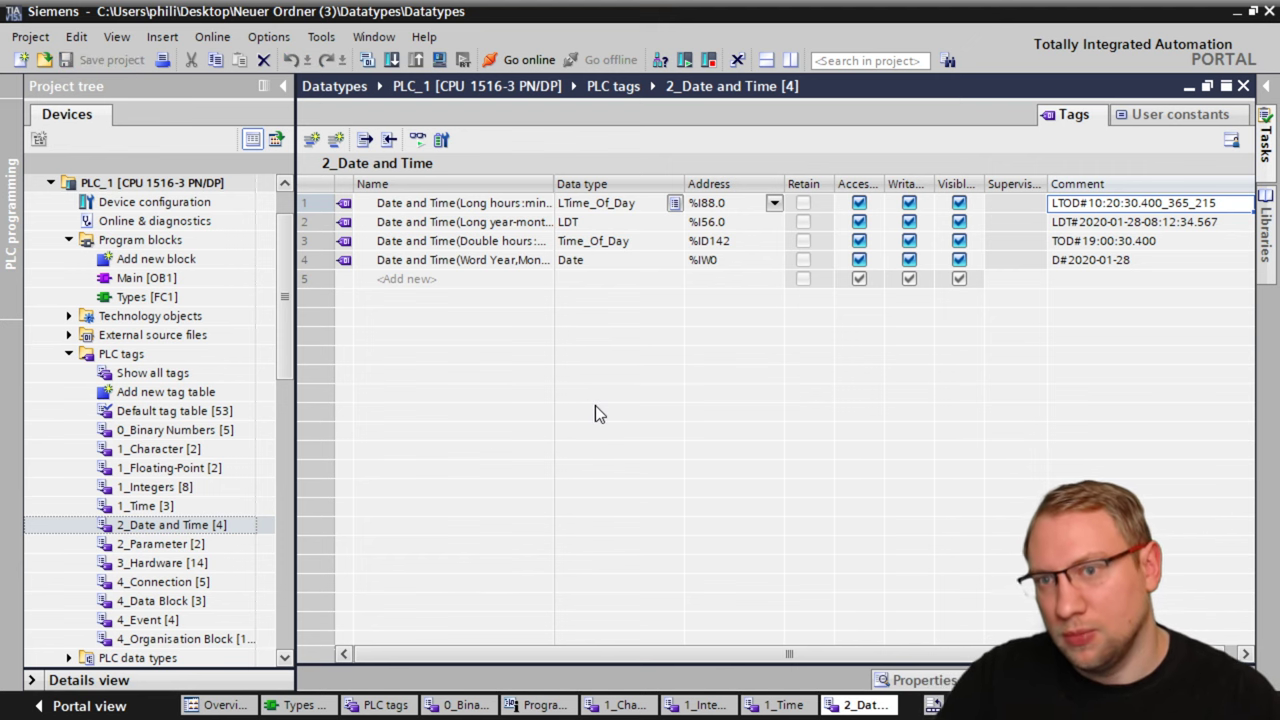
double_click(143, 548)
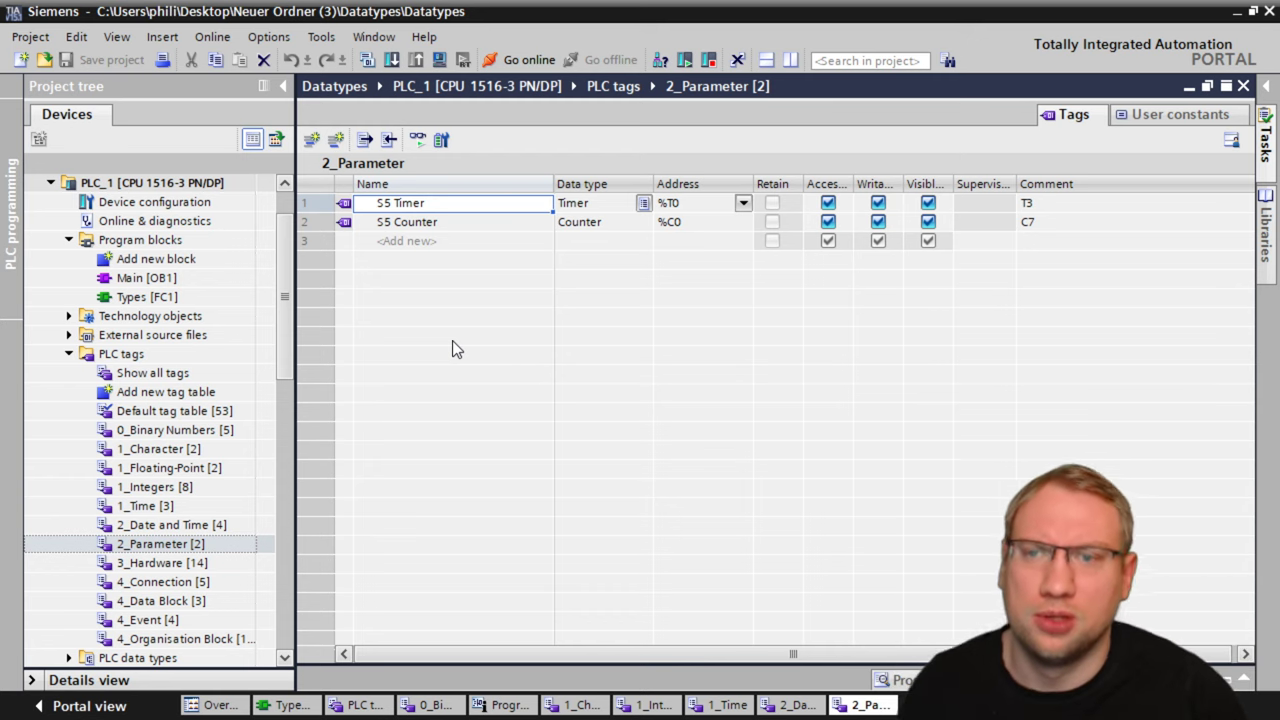
Show PLC_1's assignment list from its context menu and scroll right across the address columns
right_click(131, 185)
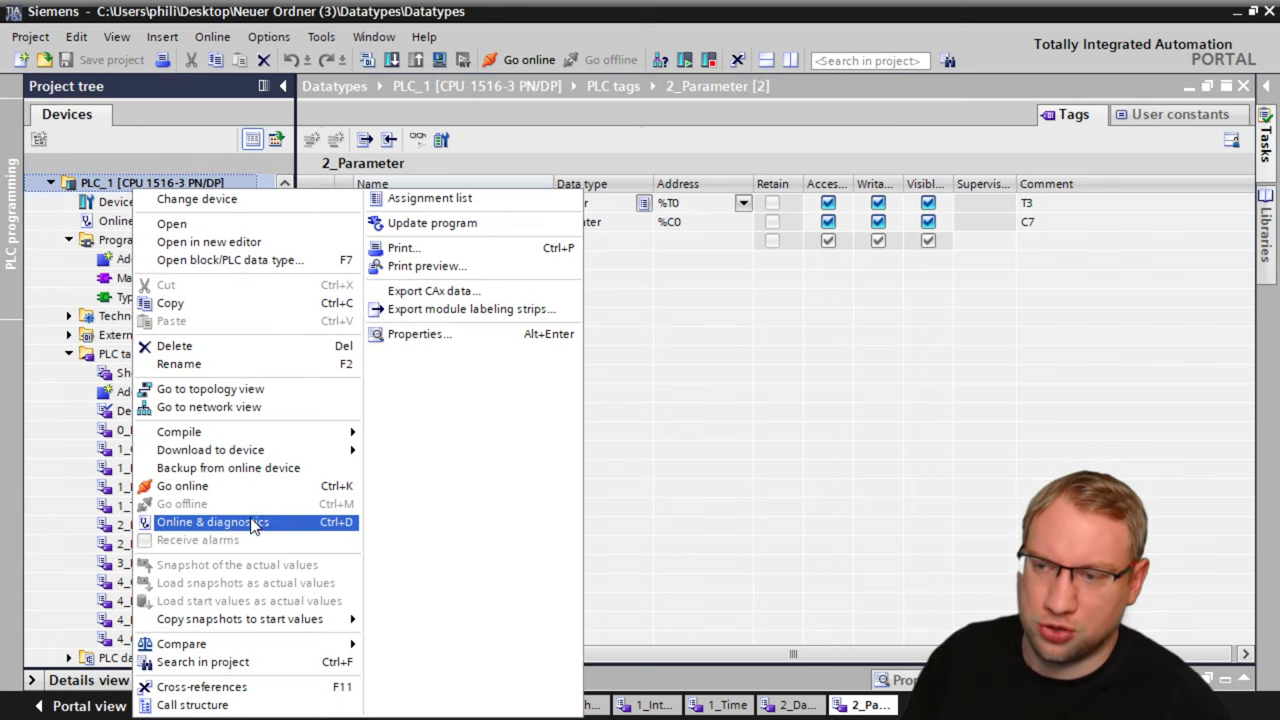
click(436, 199)
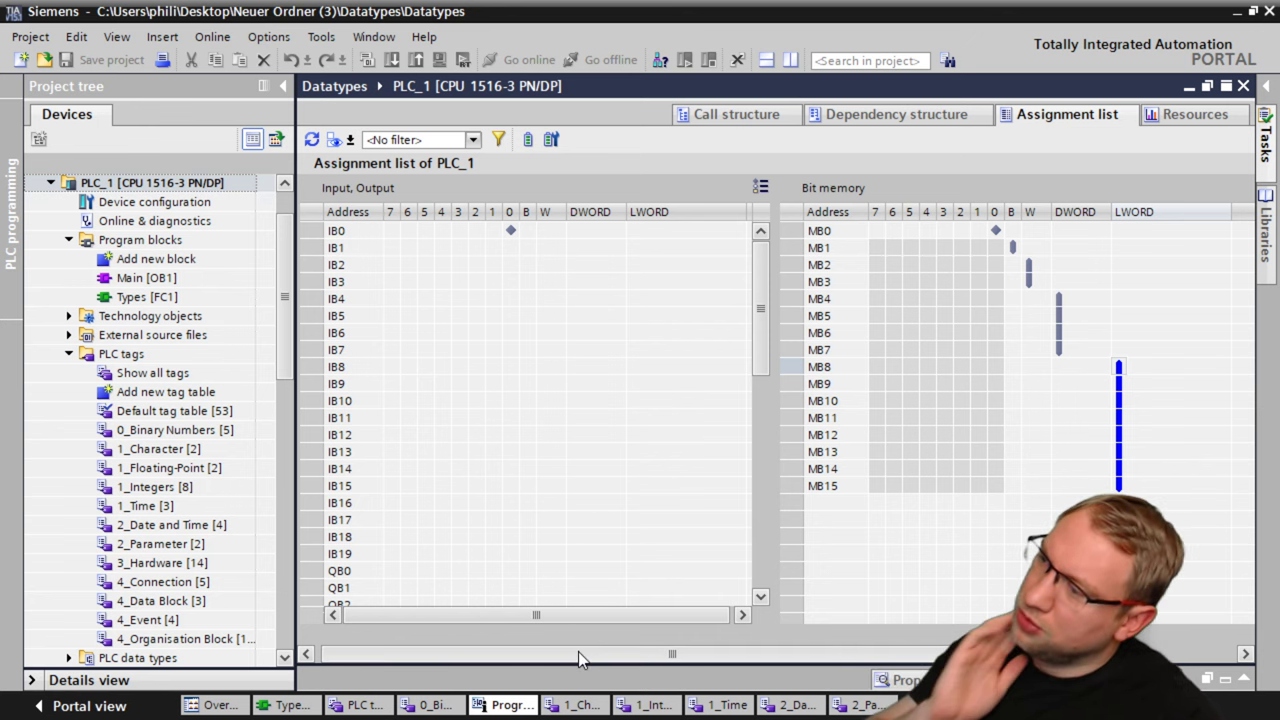
drag(578, 651, 866, 628)
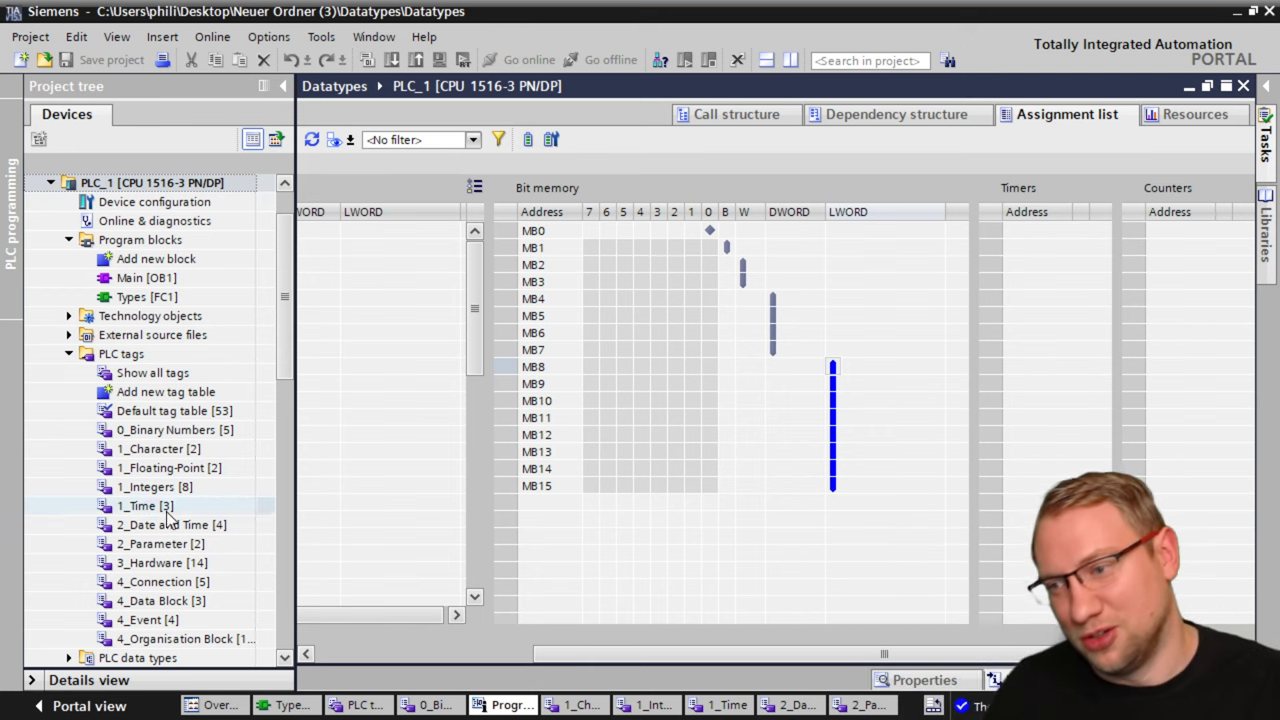
Open the 3_Hardware, 4_Connection, 4_Data Block, 4_Event and 4_Organisation Block tag tables in turn
double_click(176, 564)
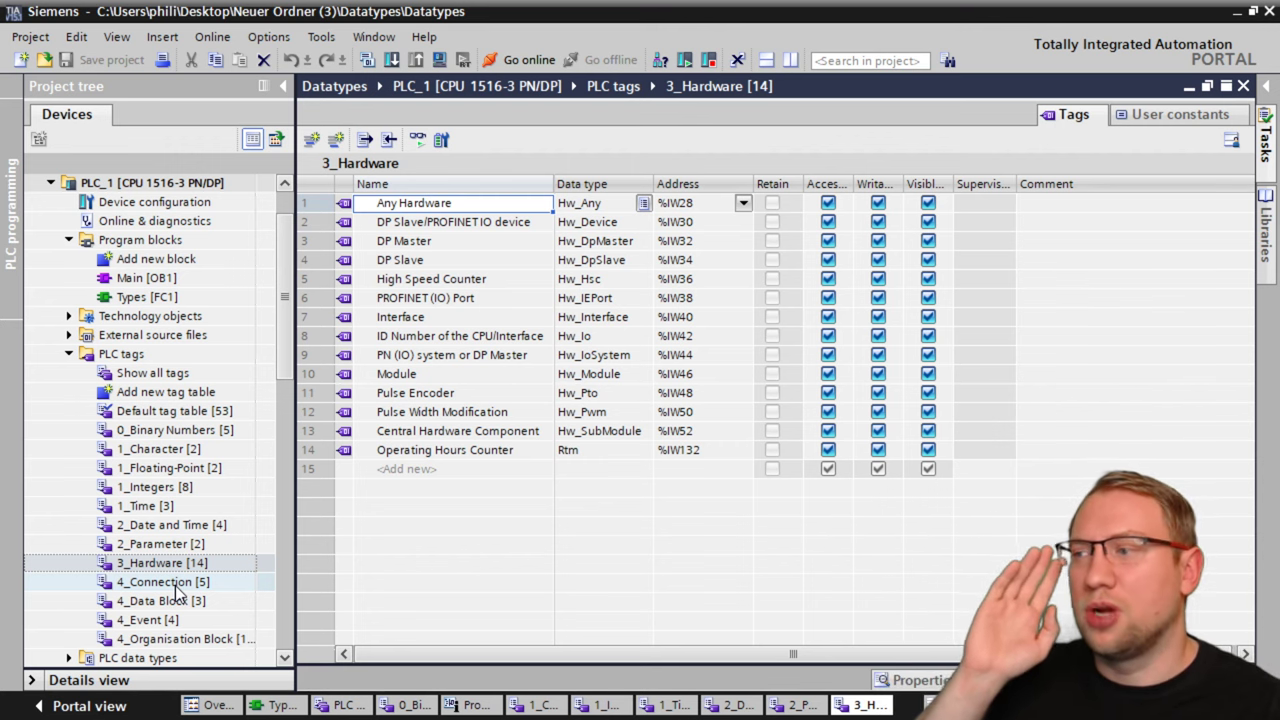
double_click(165, 583)
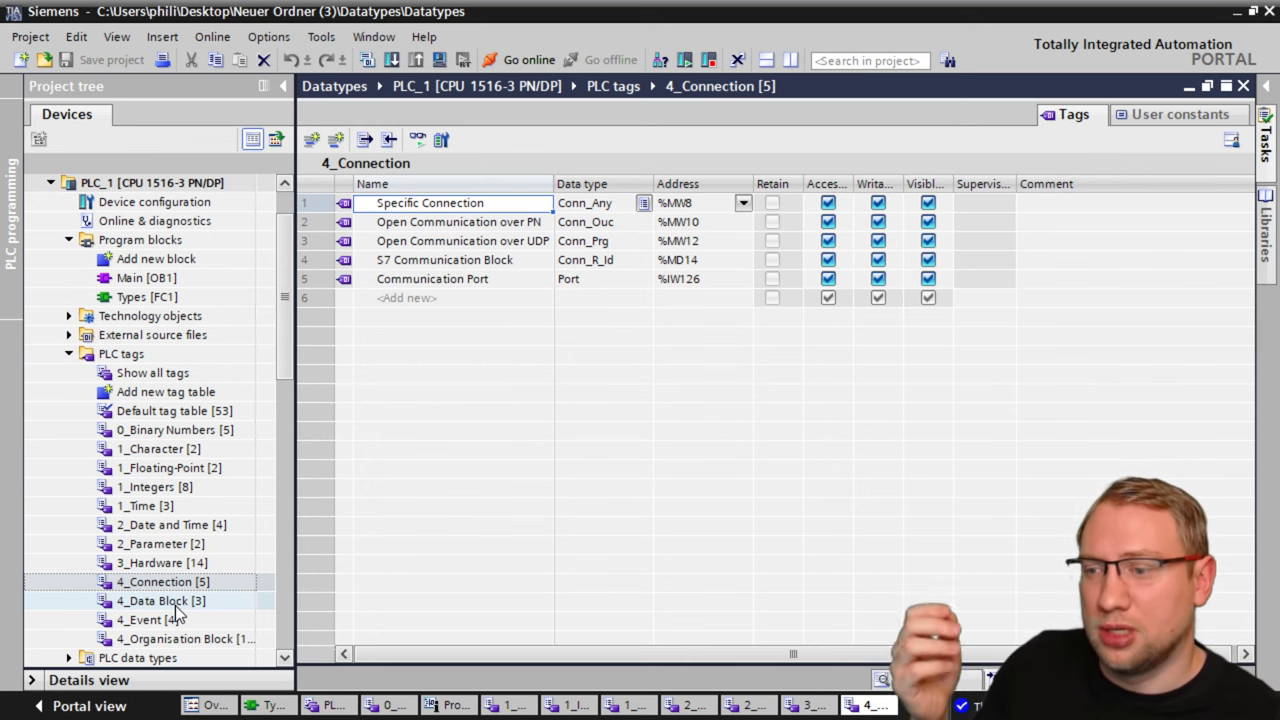
double_click(175, 605)
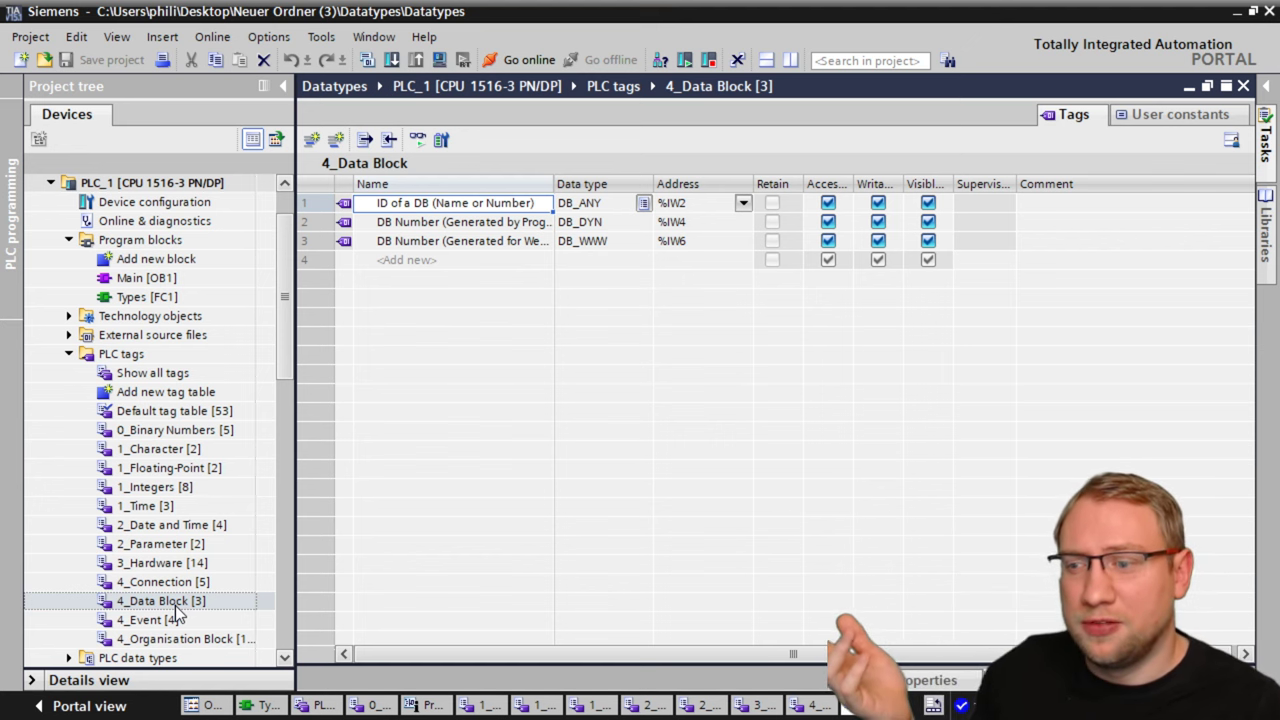
double_click(172, 621)
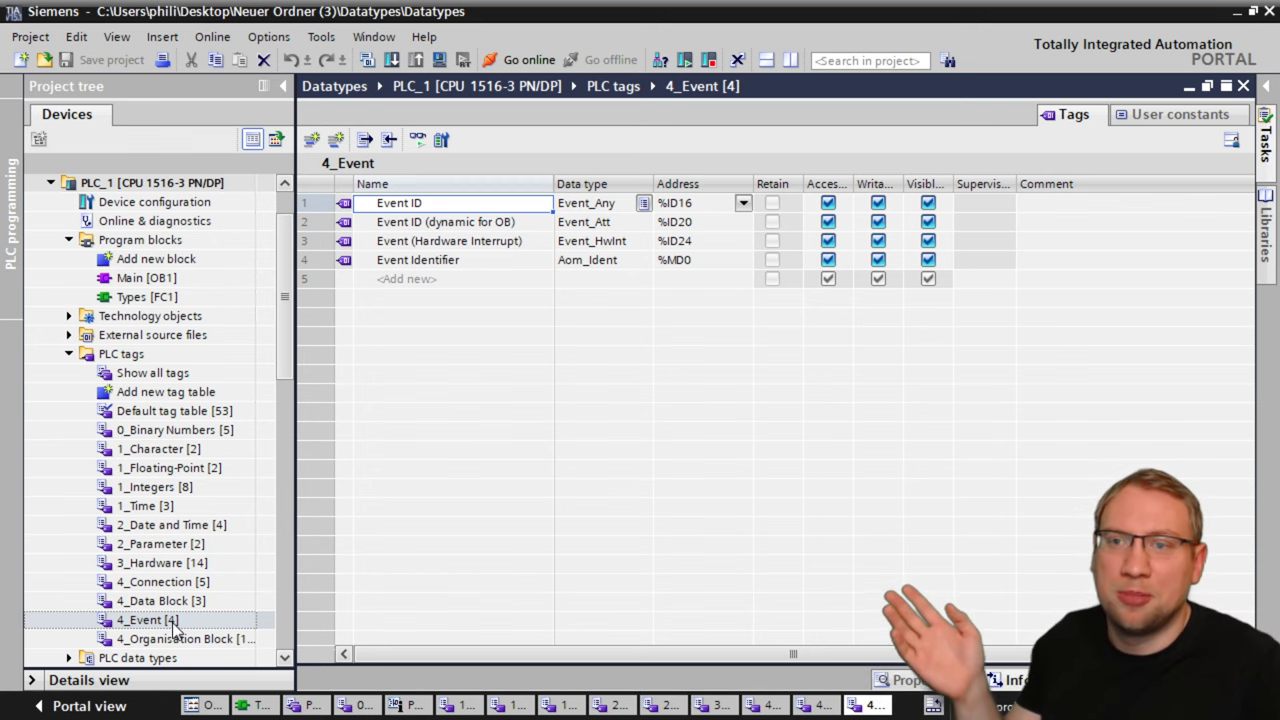
double_click(172, 639)
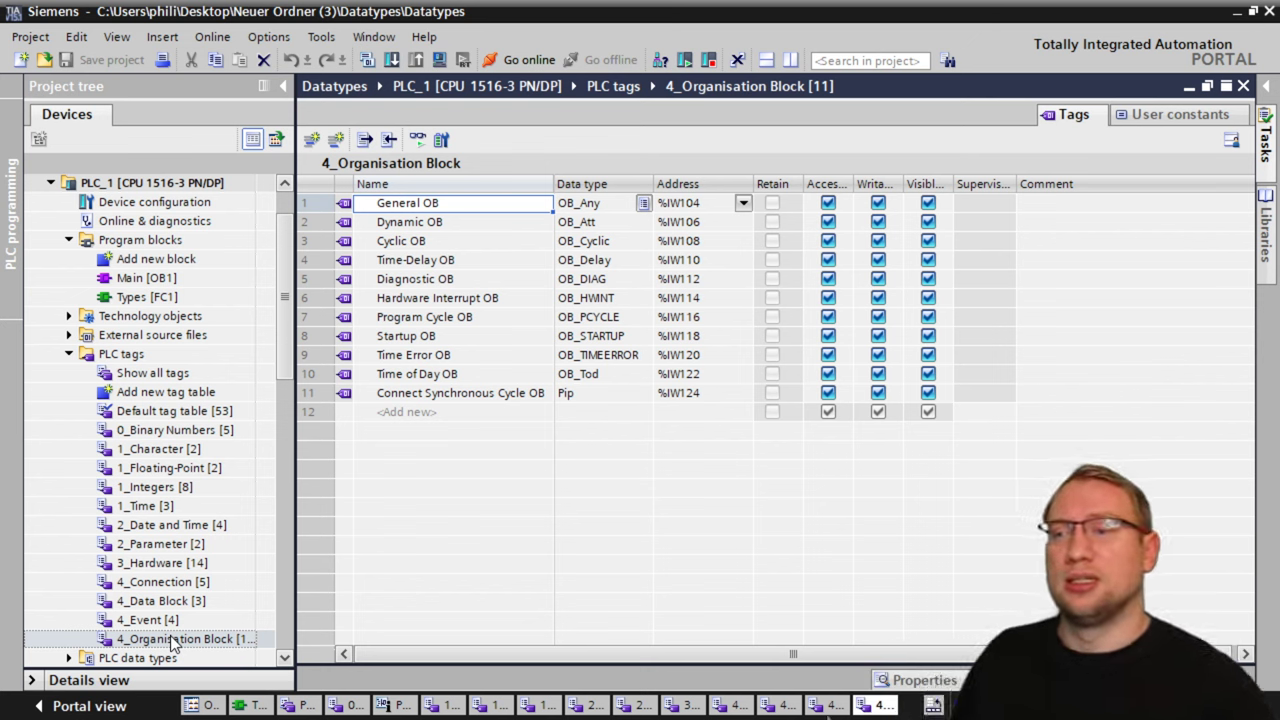
click(178, 430)
shift+click(179, 512)
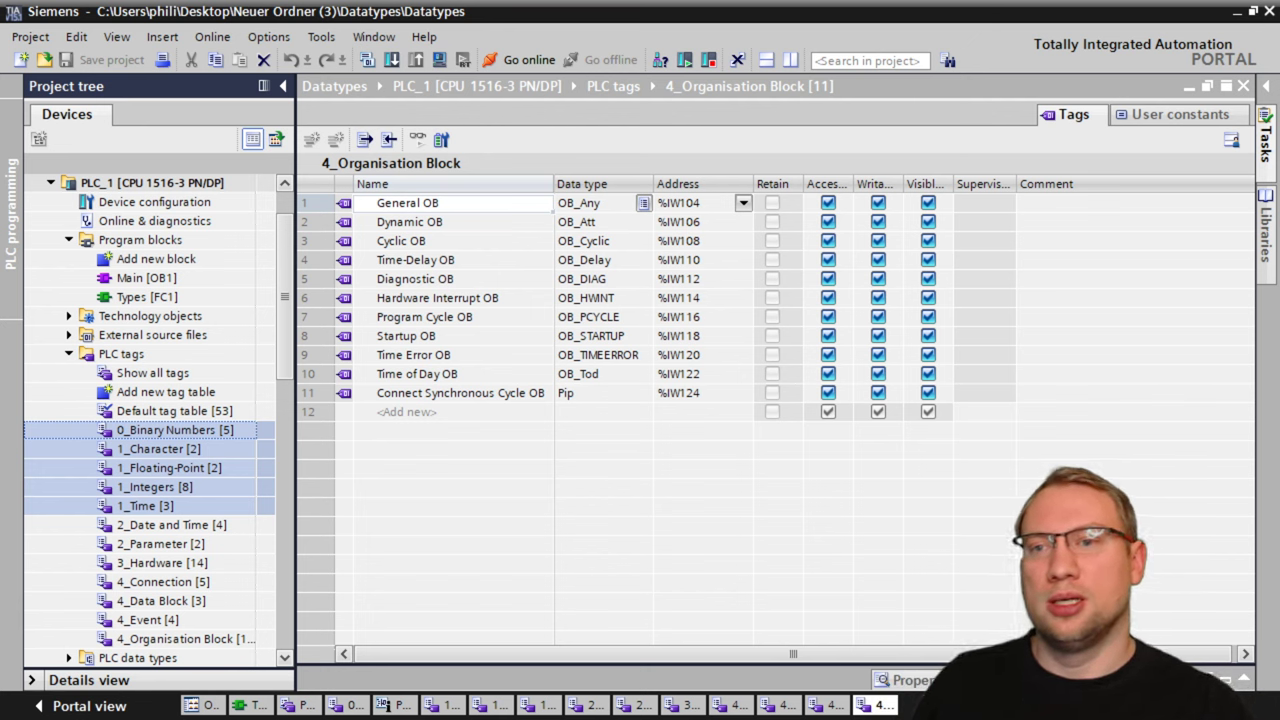
click(632, 497)
Enlarge the help page by narrowing the content tree and collapsing Search, then scroll the data-type overview
click(591, 223)
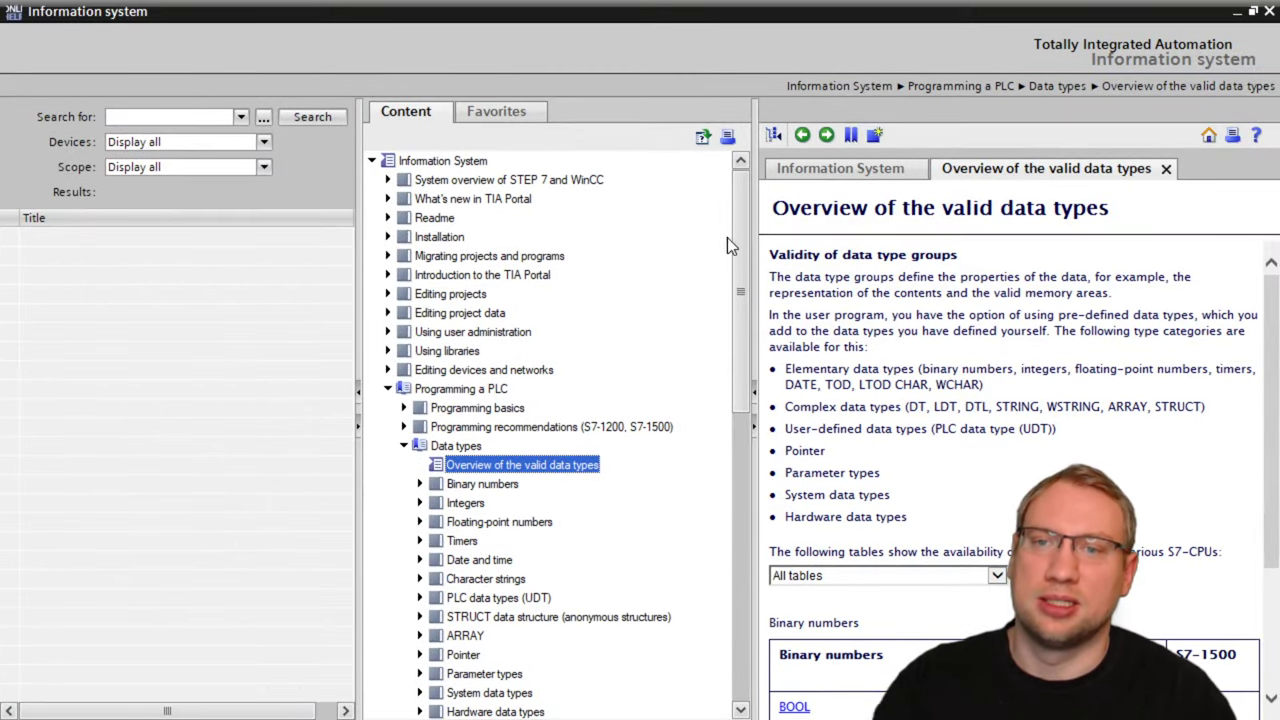
drag(757, 238, 622, 240)
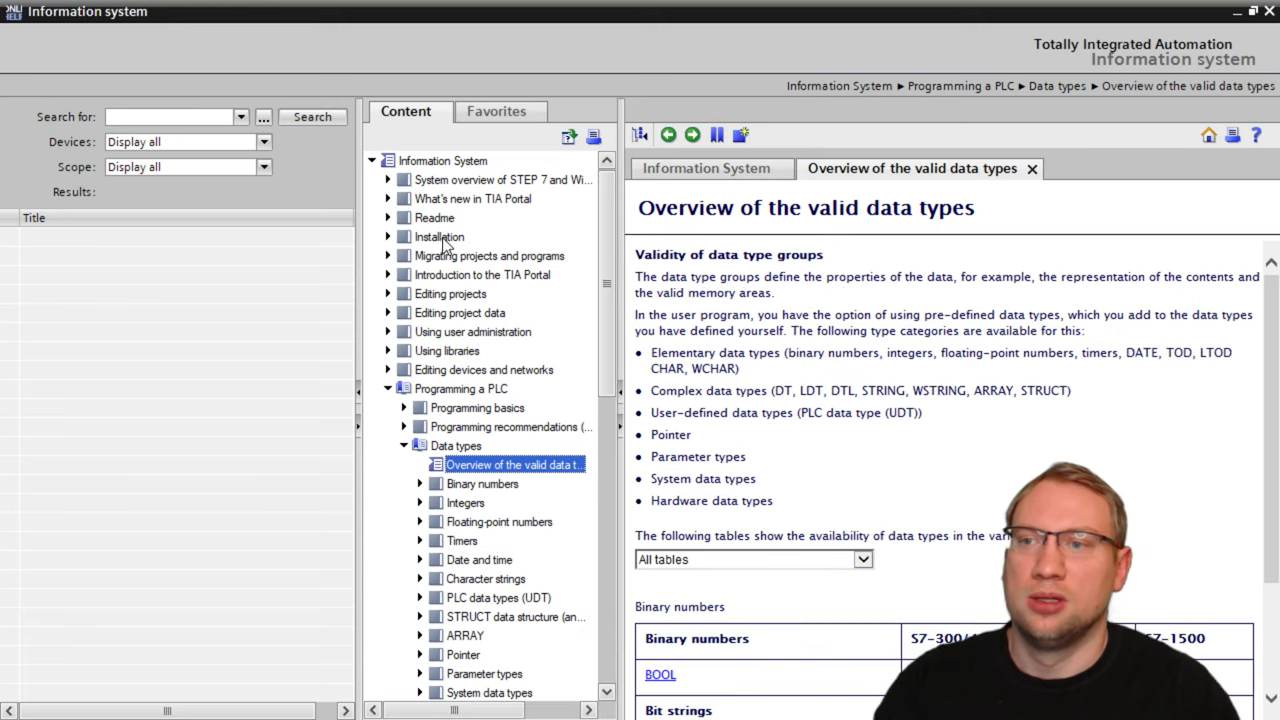
click(358, 395)
scroll(770, 447, down, 12)
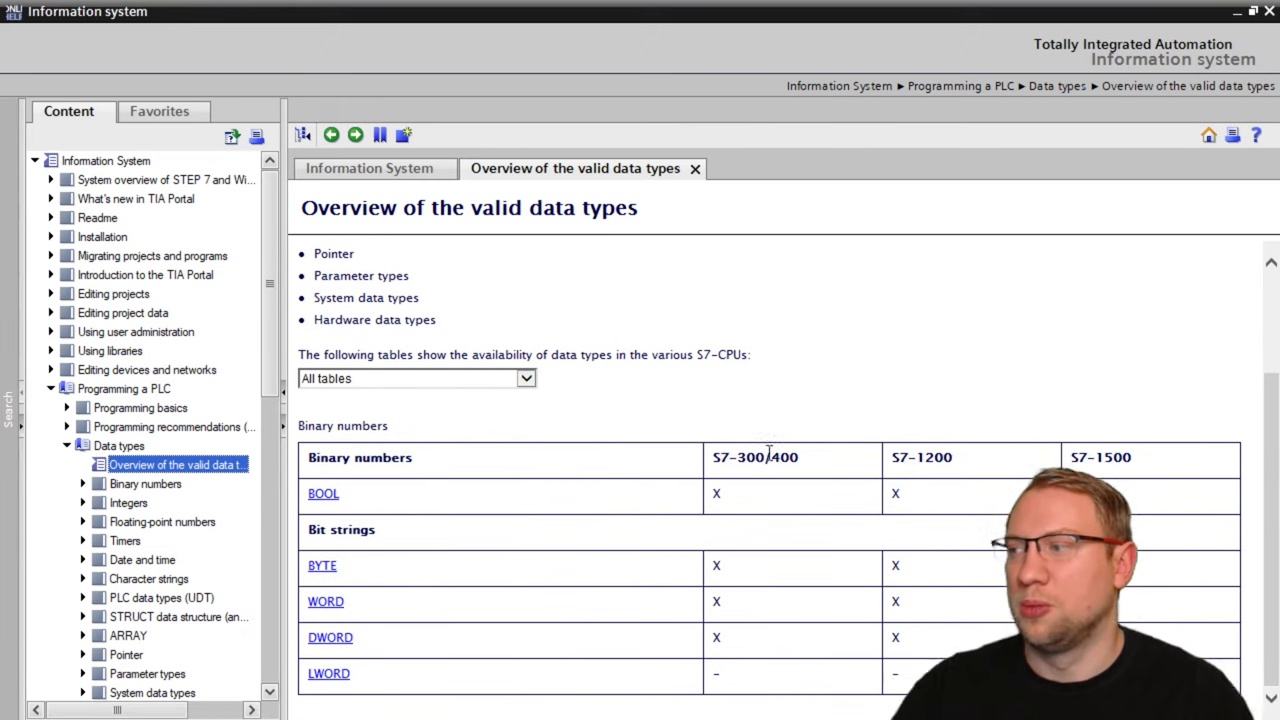
scroll(765, 463, down, 10)
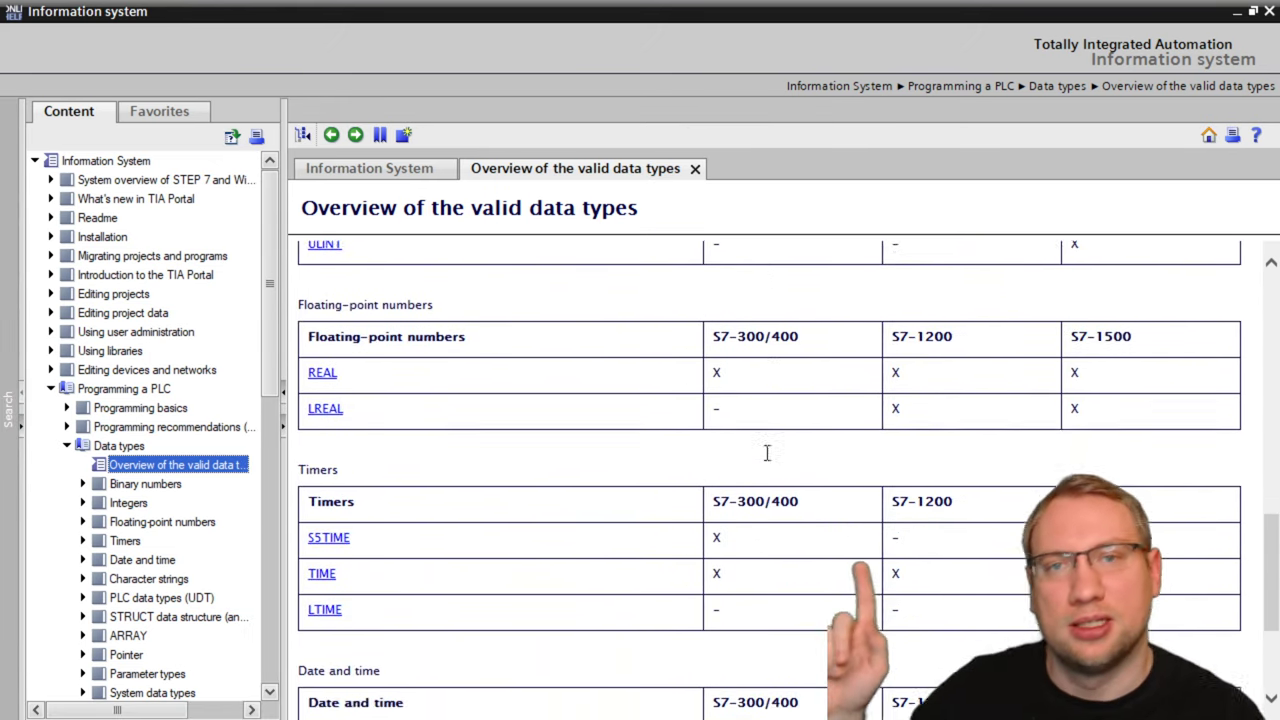
scroll(760, 479, down, 3)
Open the LDT help page and read down through its format and value range
click(320, 358)
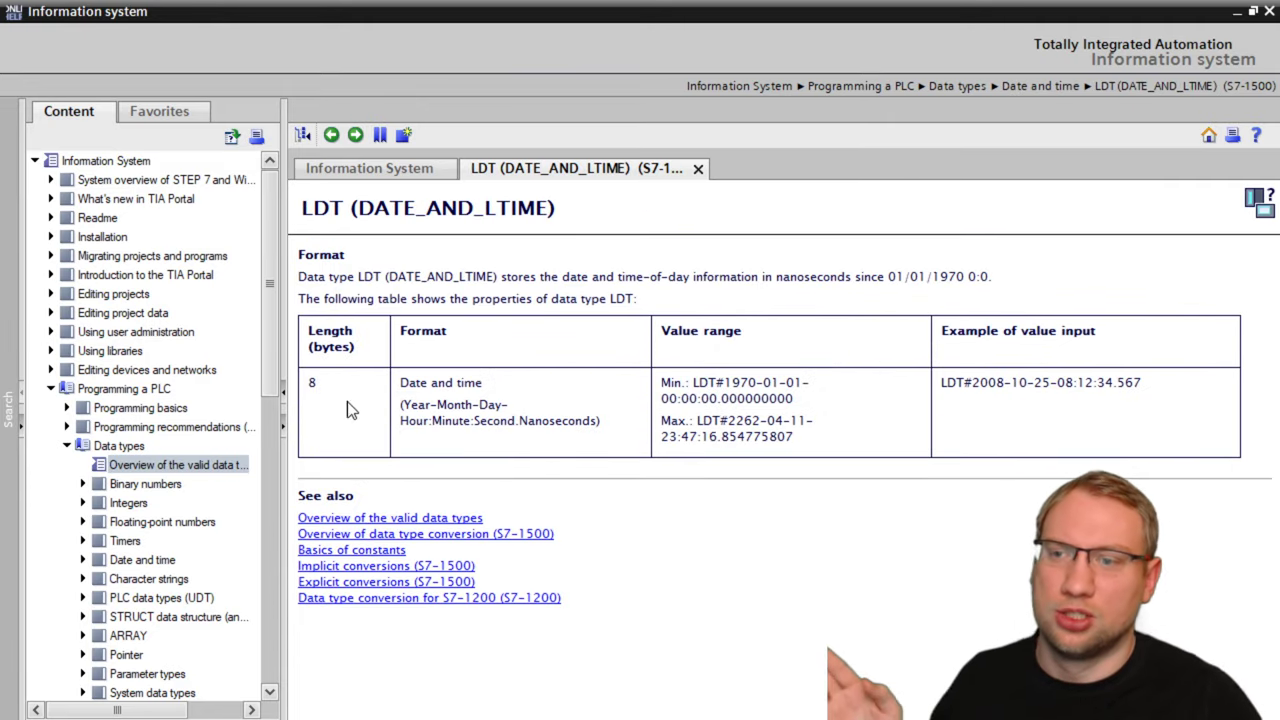
drag(432, 383, 512, 405)
click(1050, 382)
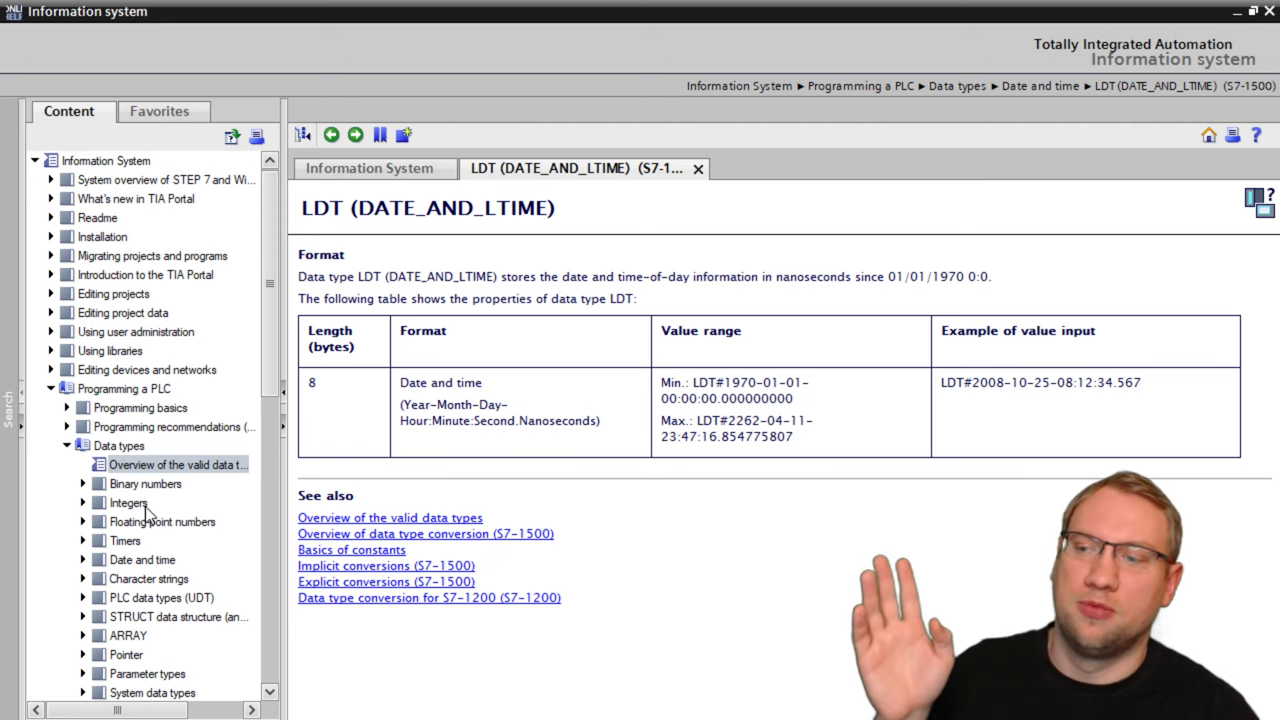
scroll(268, 360, down, 2)
scroll(210, 425, down, 2)
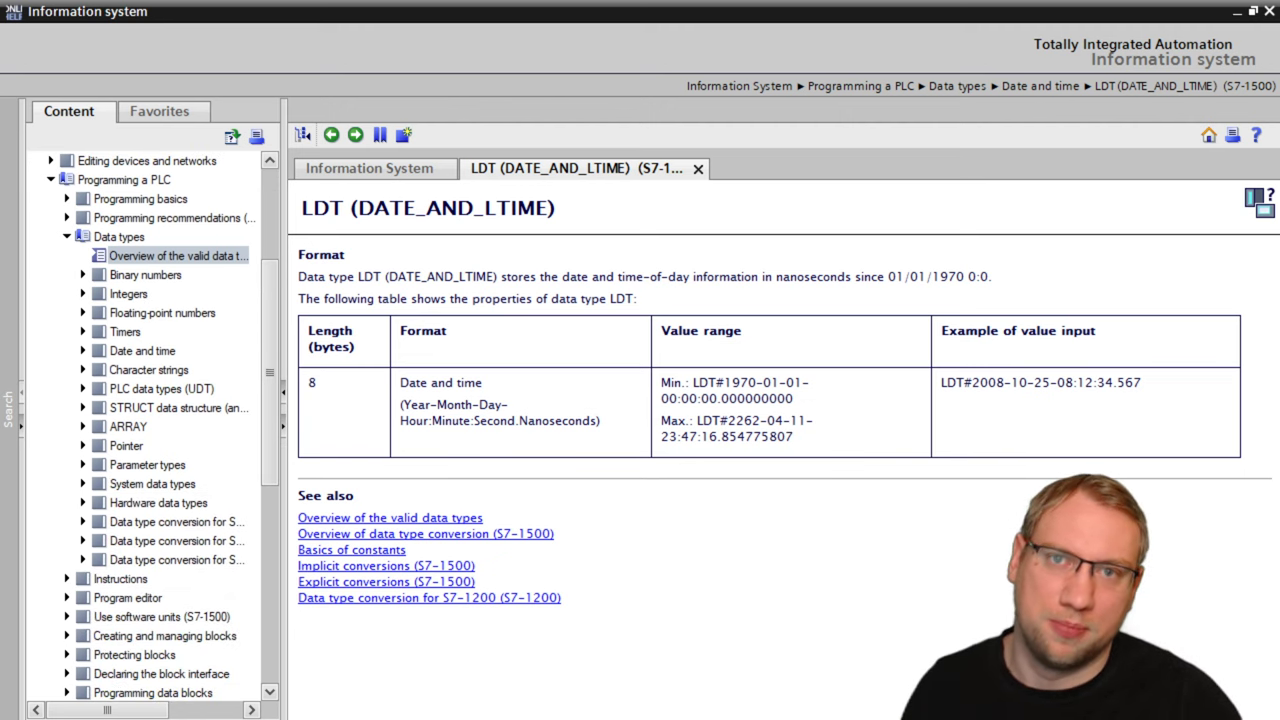
Leave the help, open Types [FC1] and insert a normally-open contact on the TP timer's IN wire
click(1238, 12)
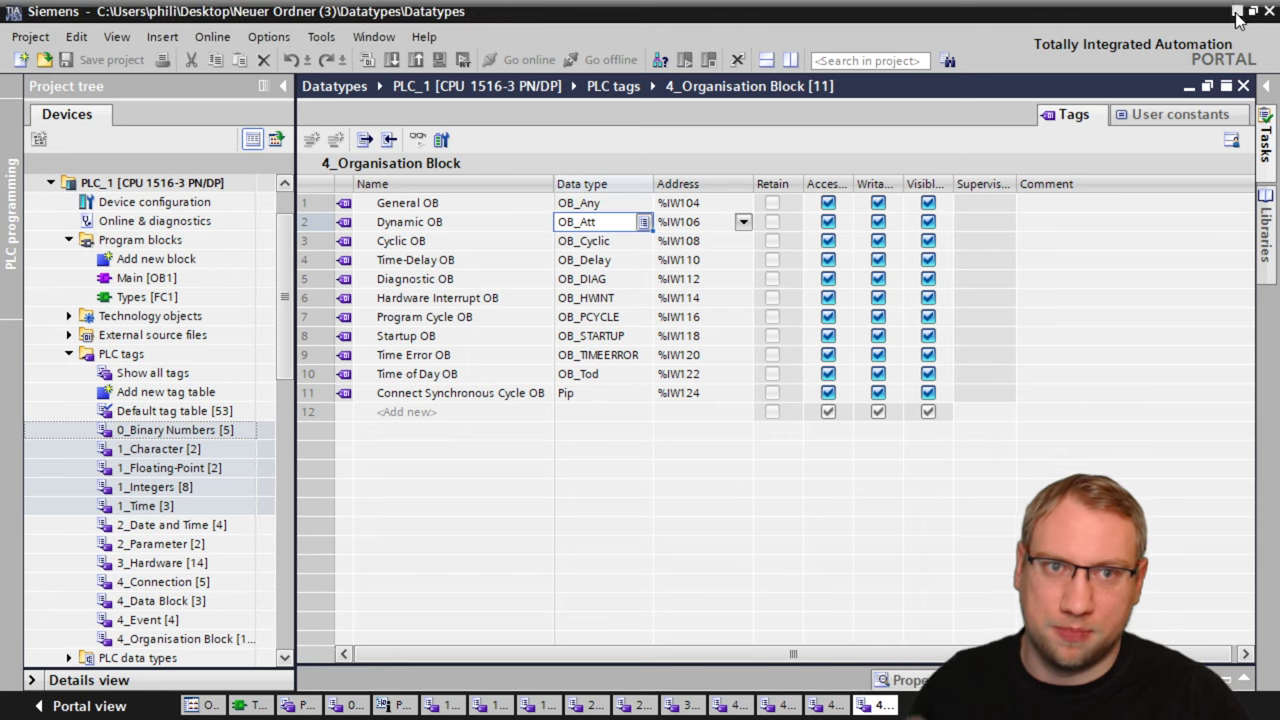
double_click(110, 298)
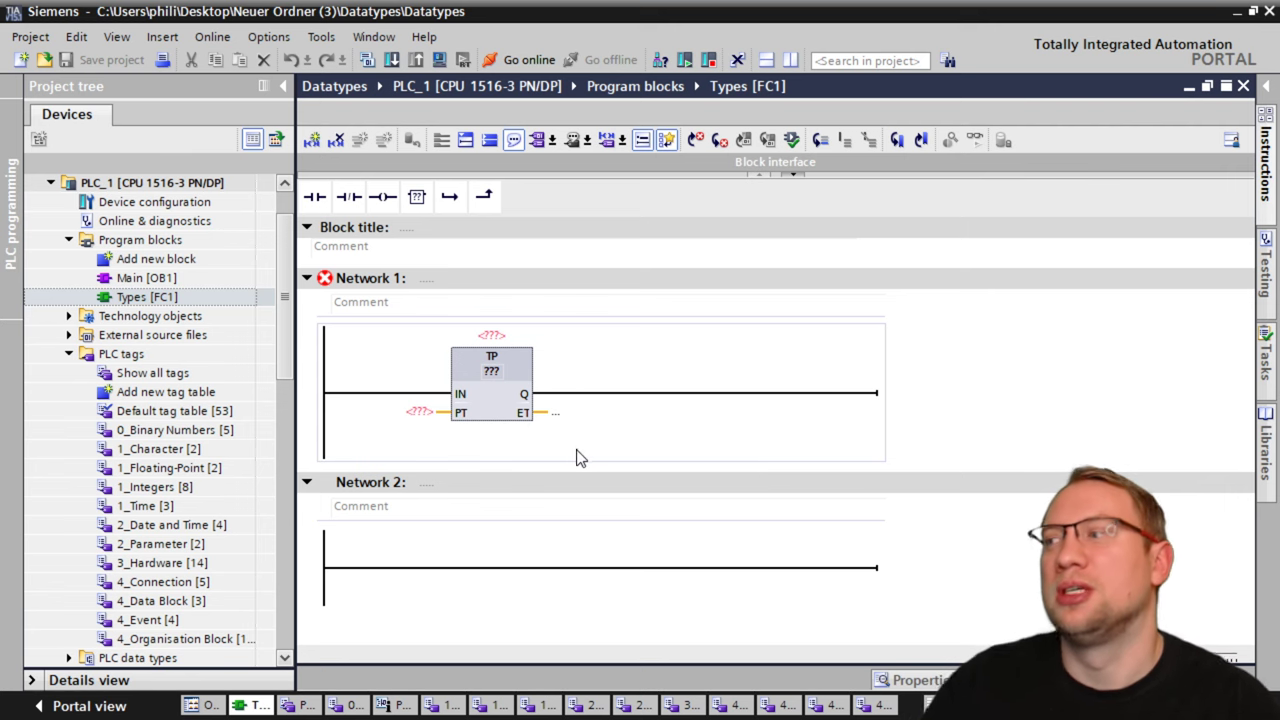
scroll(497, 465, up, 2)
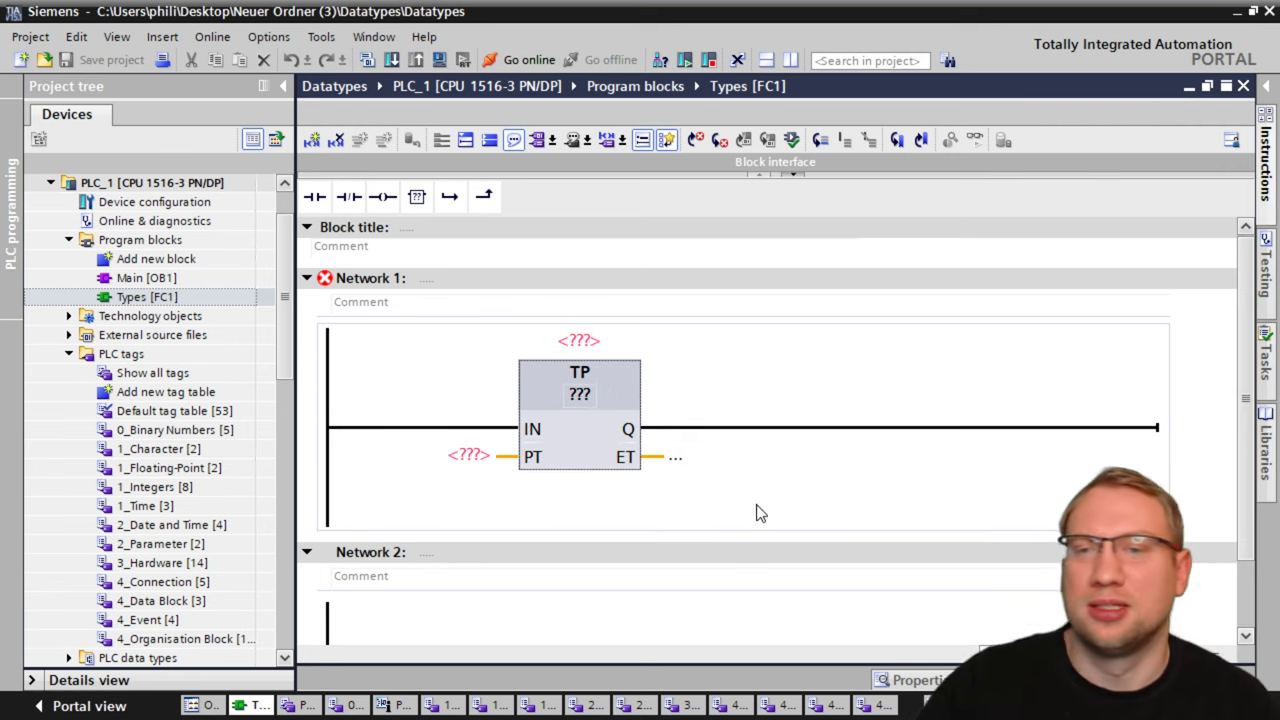
click(460, 427)
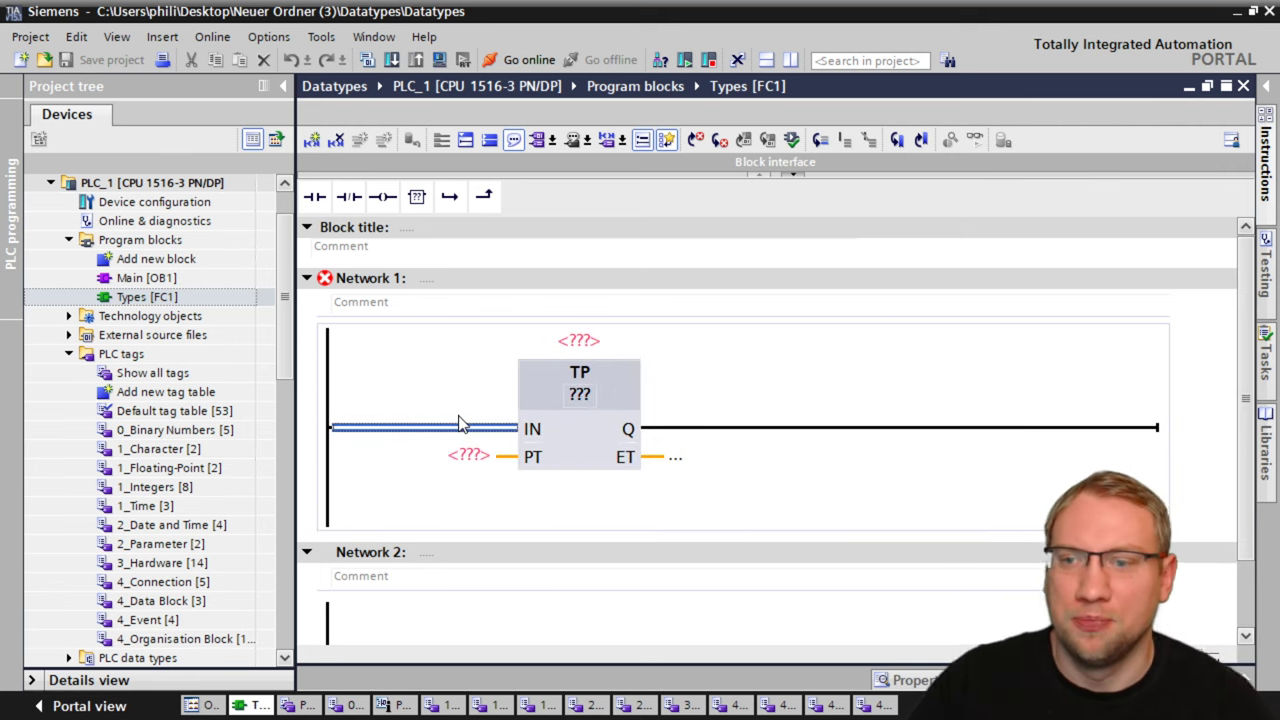
click(314, 196)
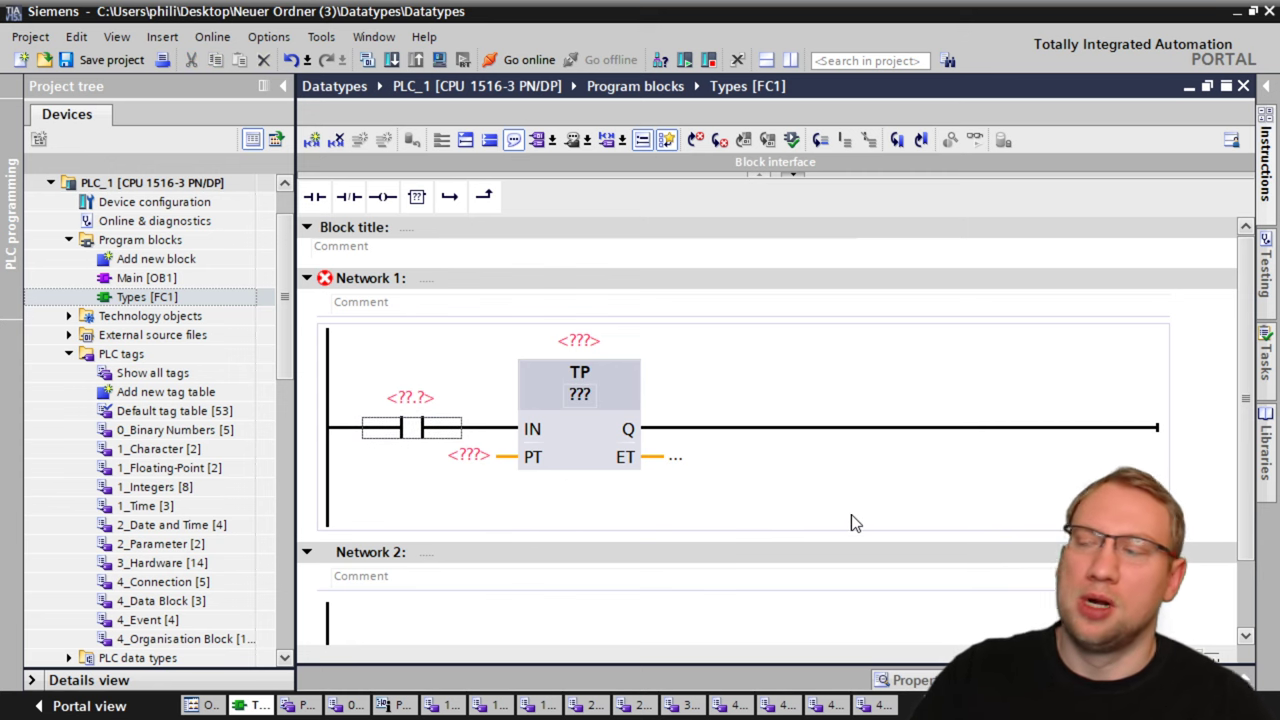
Select the new contact ahead of the TP input and step onto its operand placeholder
scroll(690, 495, up, 1)
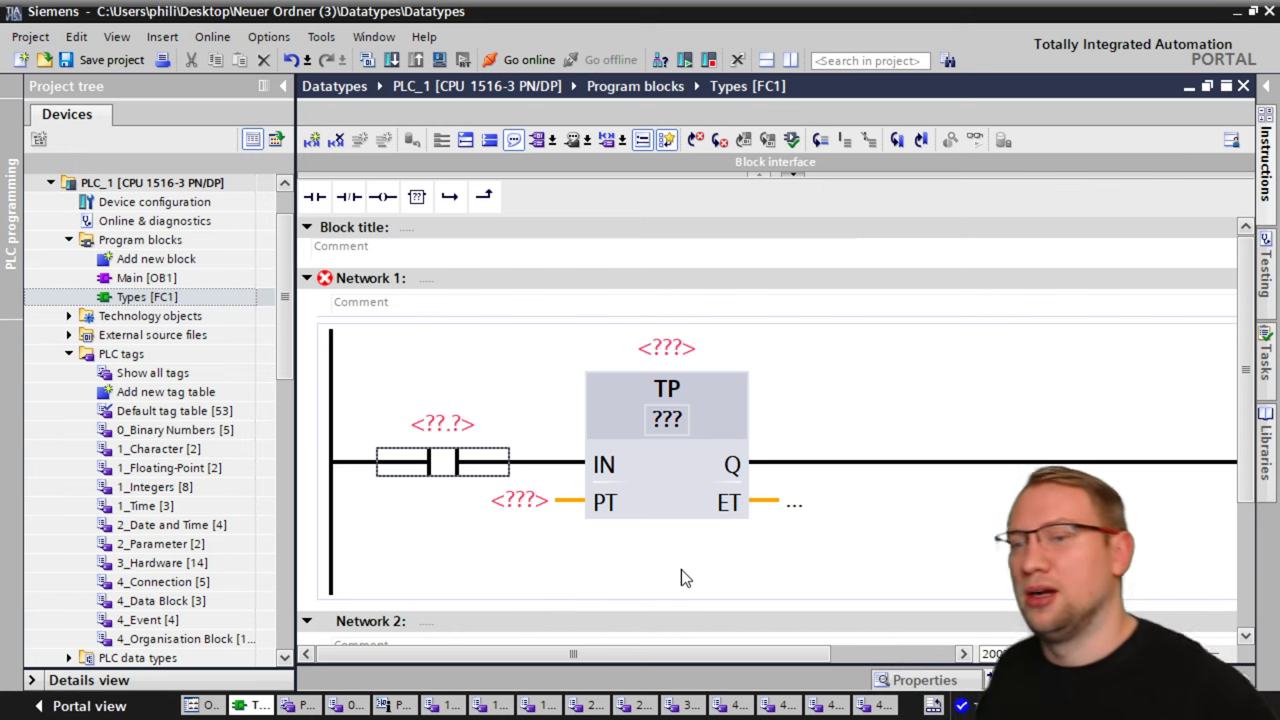
click(565, 463)
key(Tab)
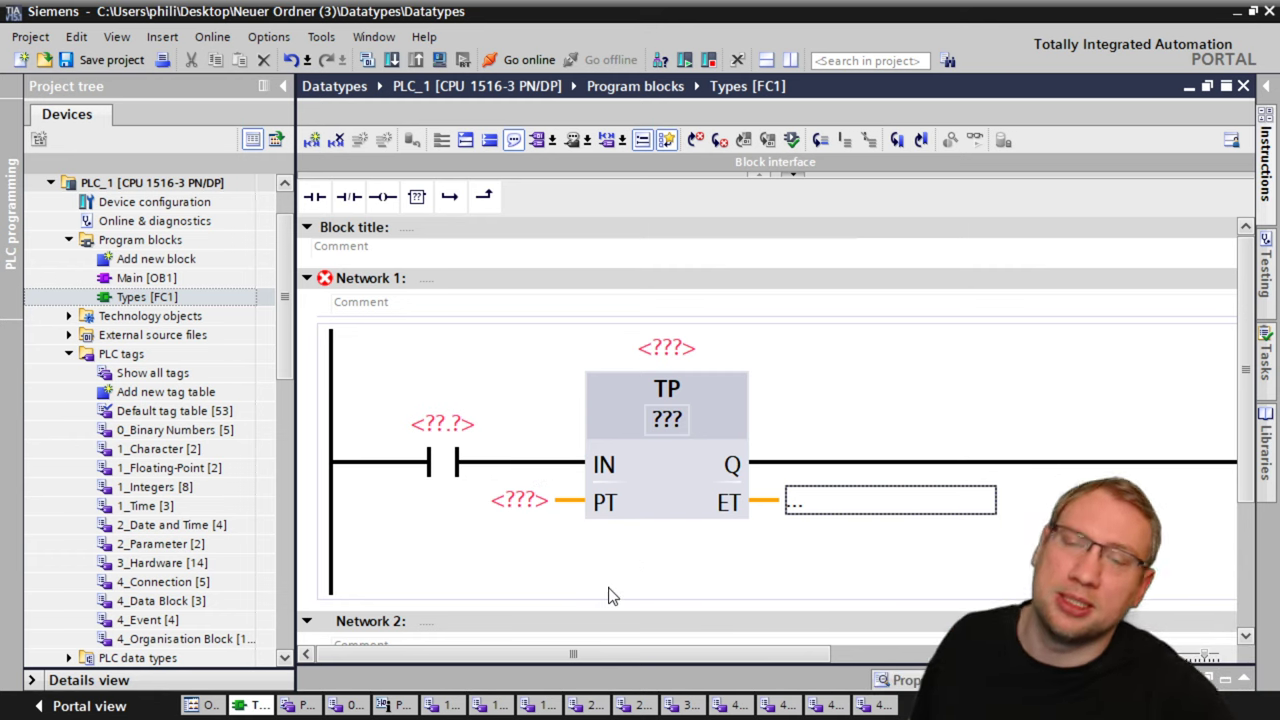
click(557, 471)
key(Left)
key(Up)
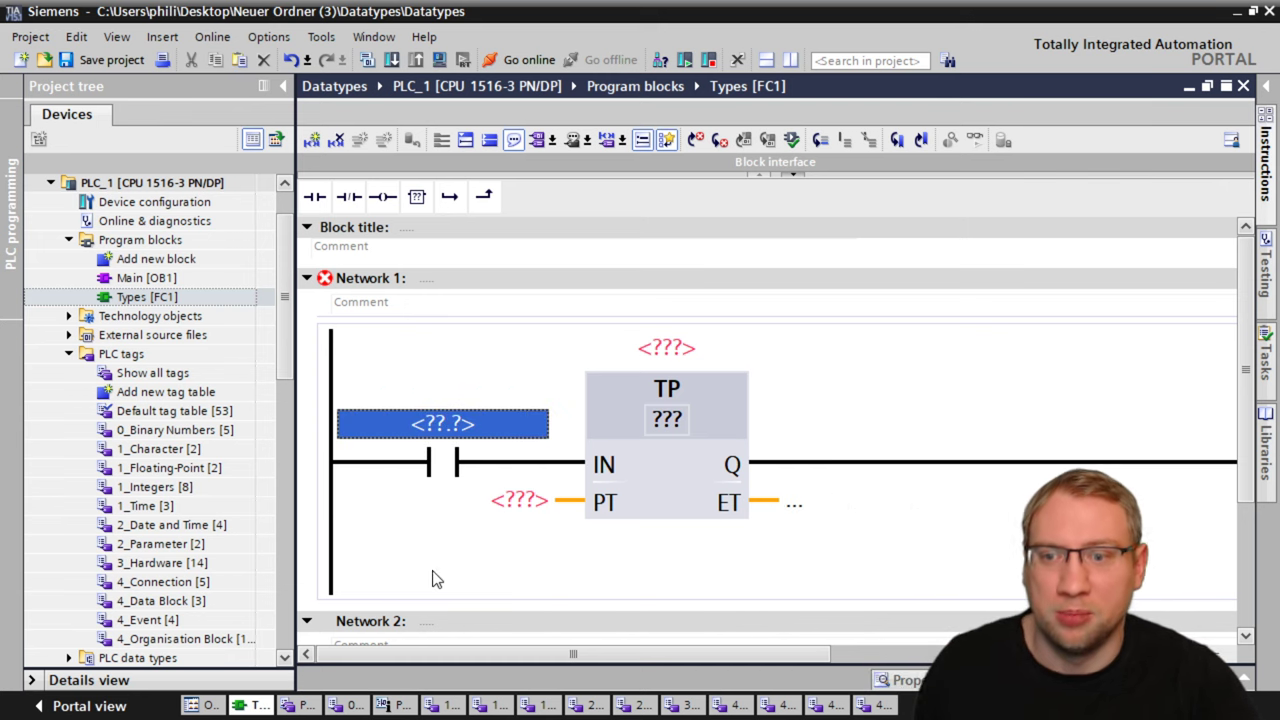
click(431, 569)
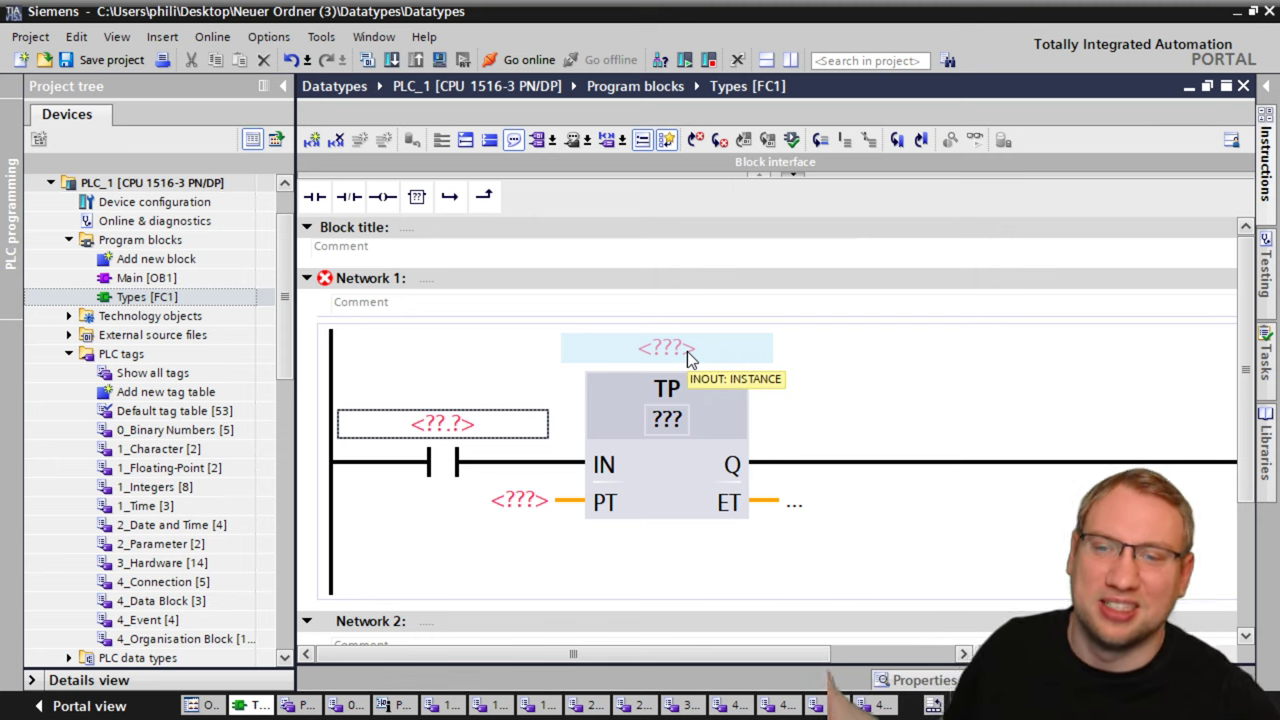
click(1265, 160)
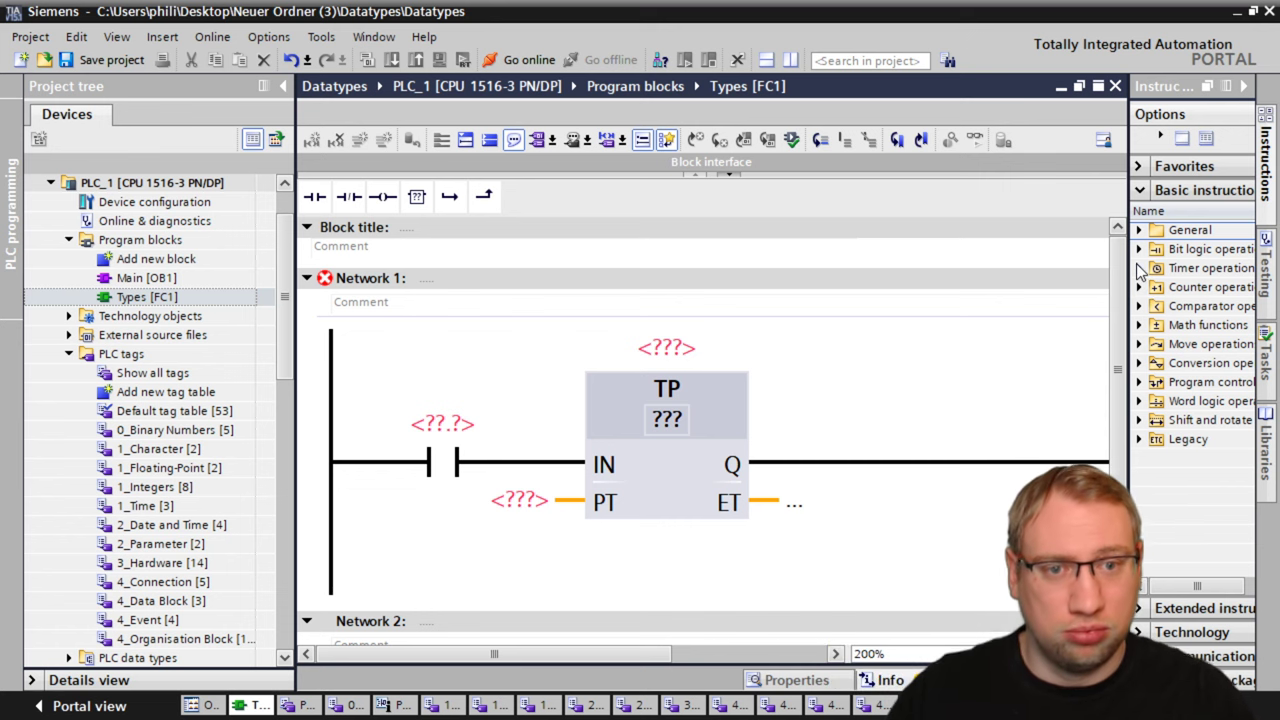
Drop a CMP <> comparator onto the TP timer's Q wire and set its data type to Byte
click(1138, 306)
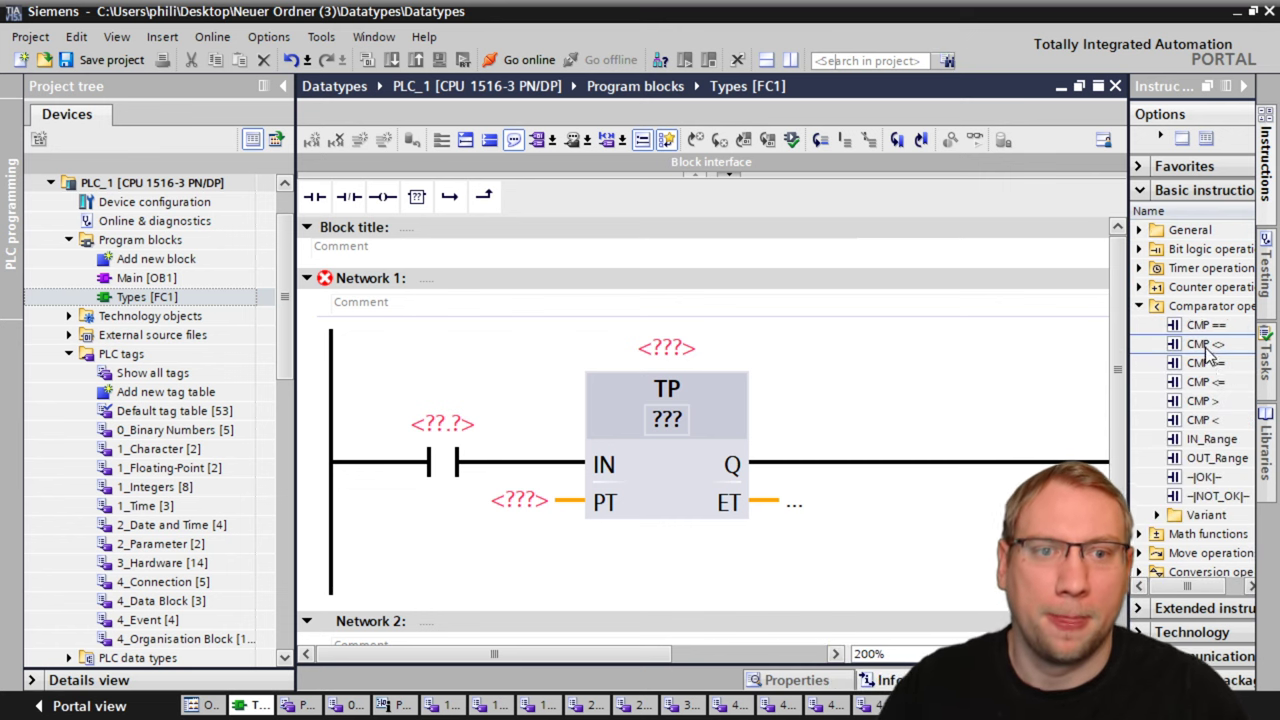
drag(1200, 344, 1012, 480)
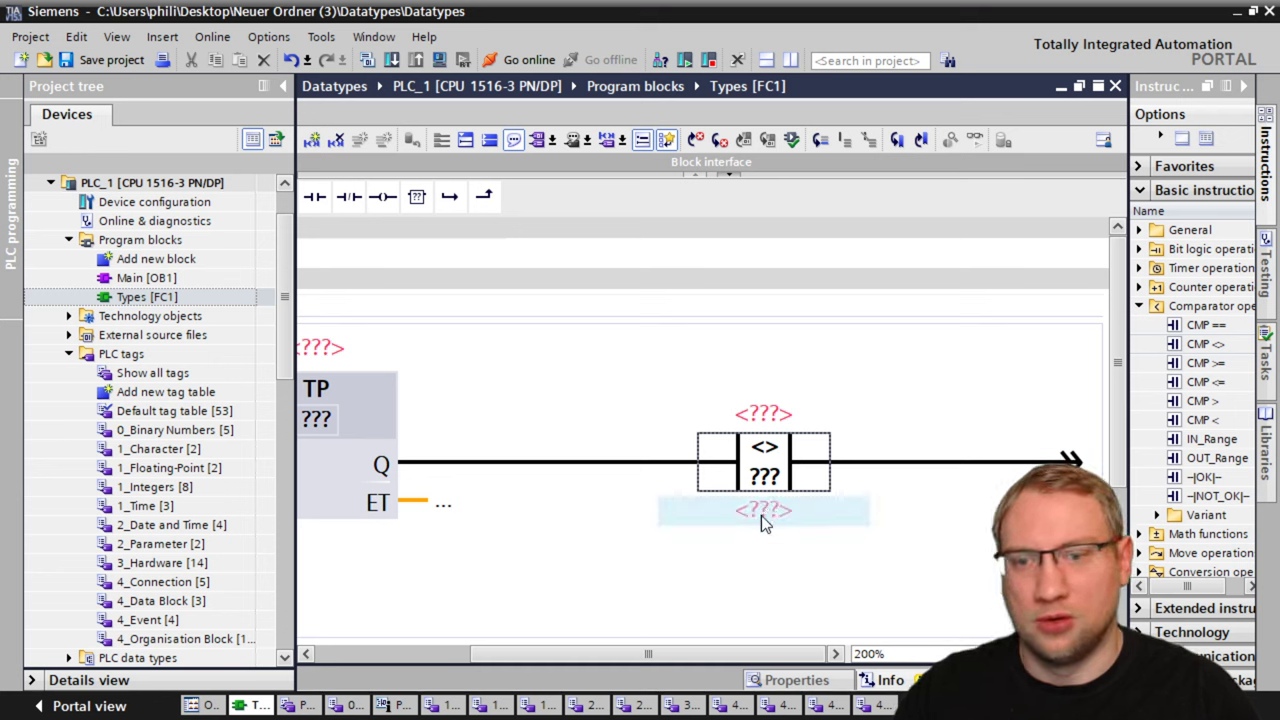
mouse_move(763, 523)
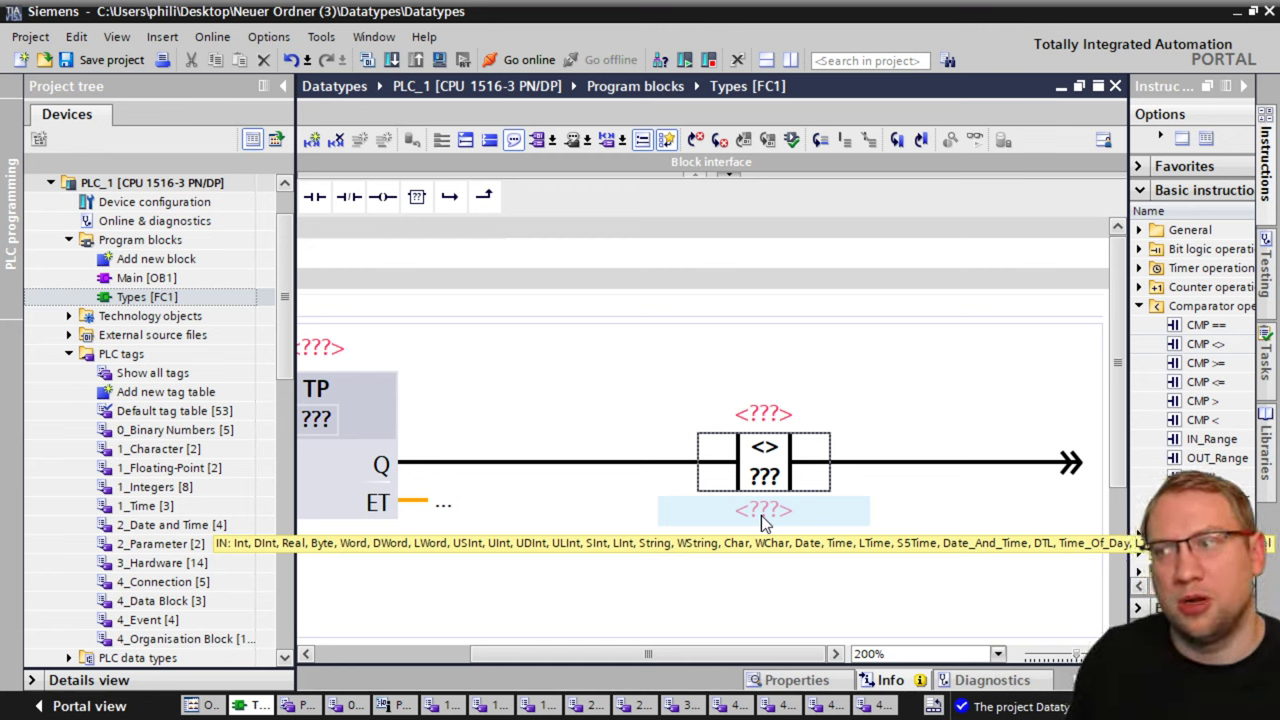
click(765, 478)
click(782, 480)
click(780, 255)
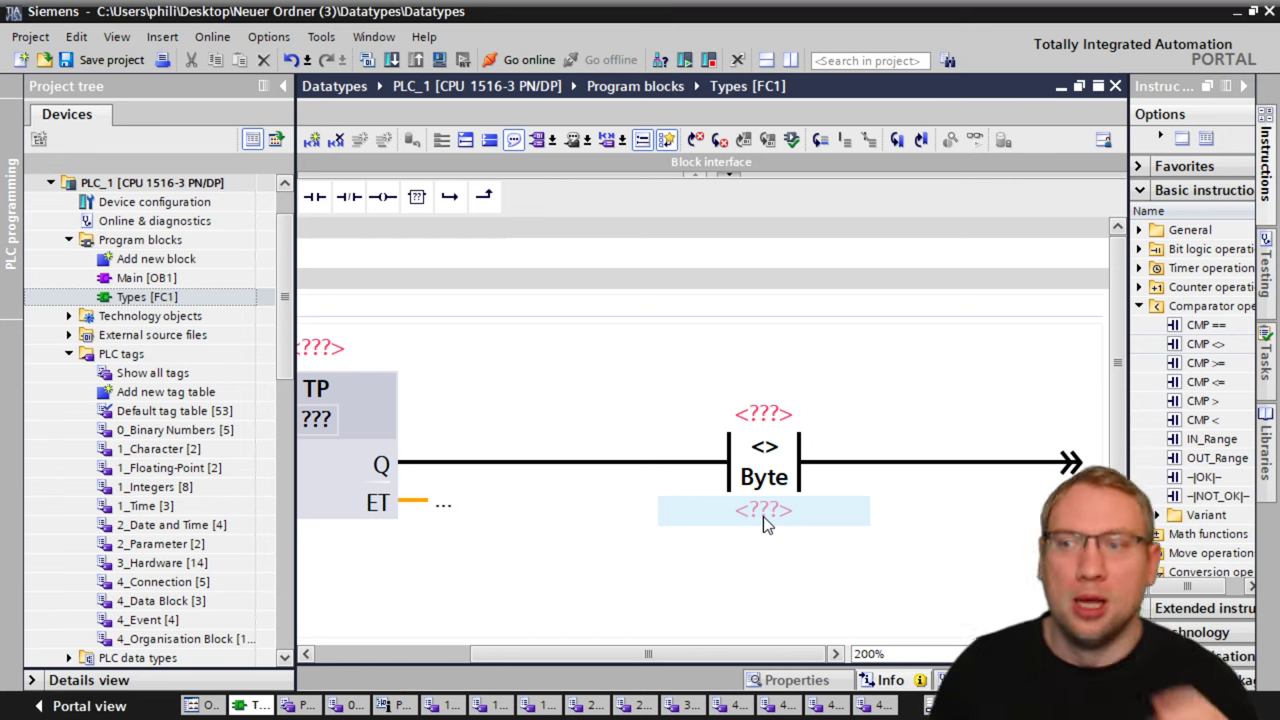
click(170, 430)
shift+click(158, 508)
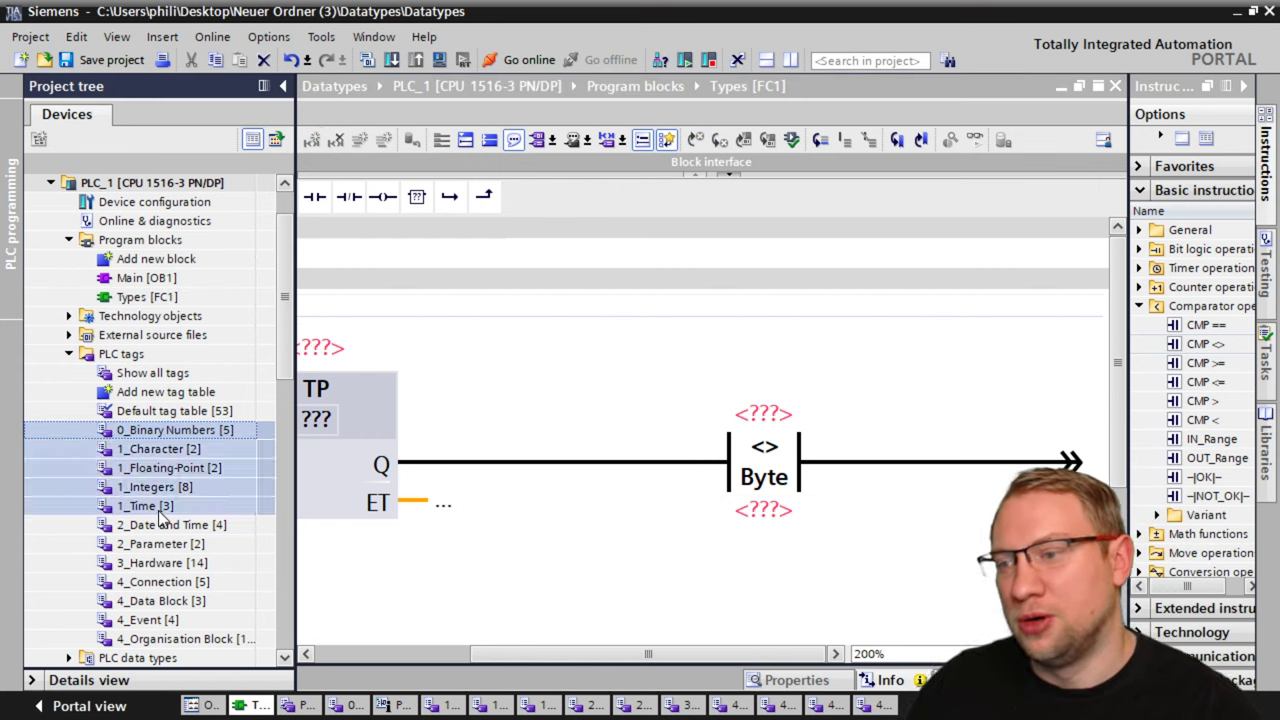